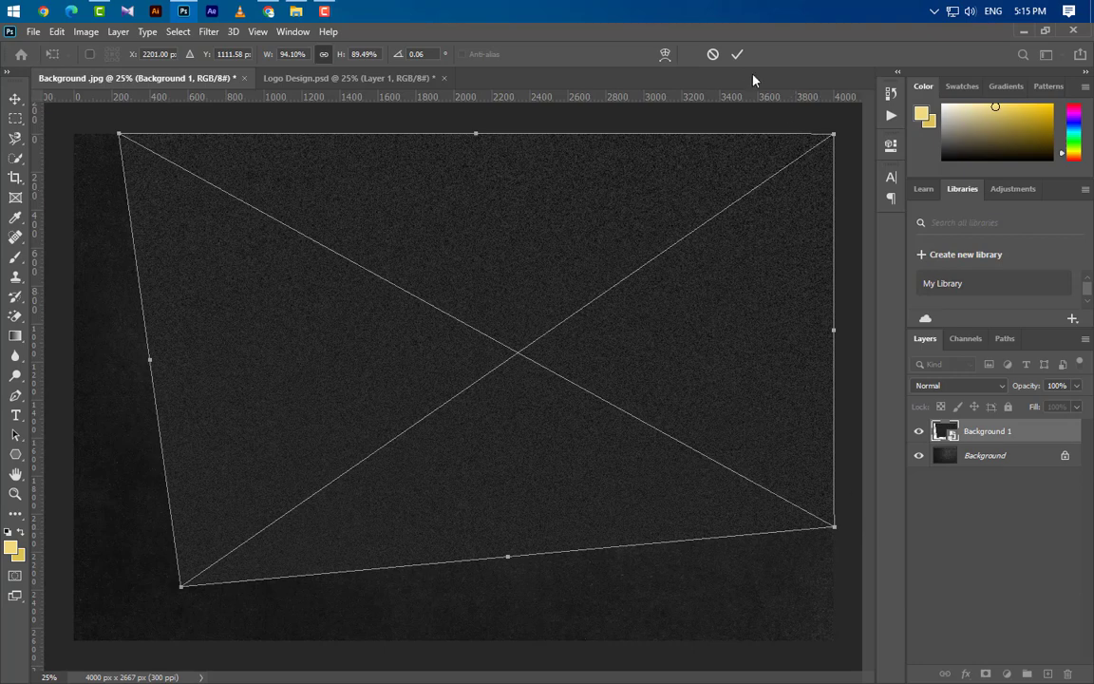
# Apply the distortion of the Background 1 layer and duplicate that layer.
pyautogui.click(737, 55)
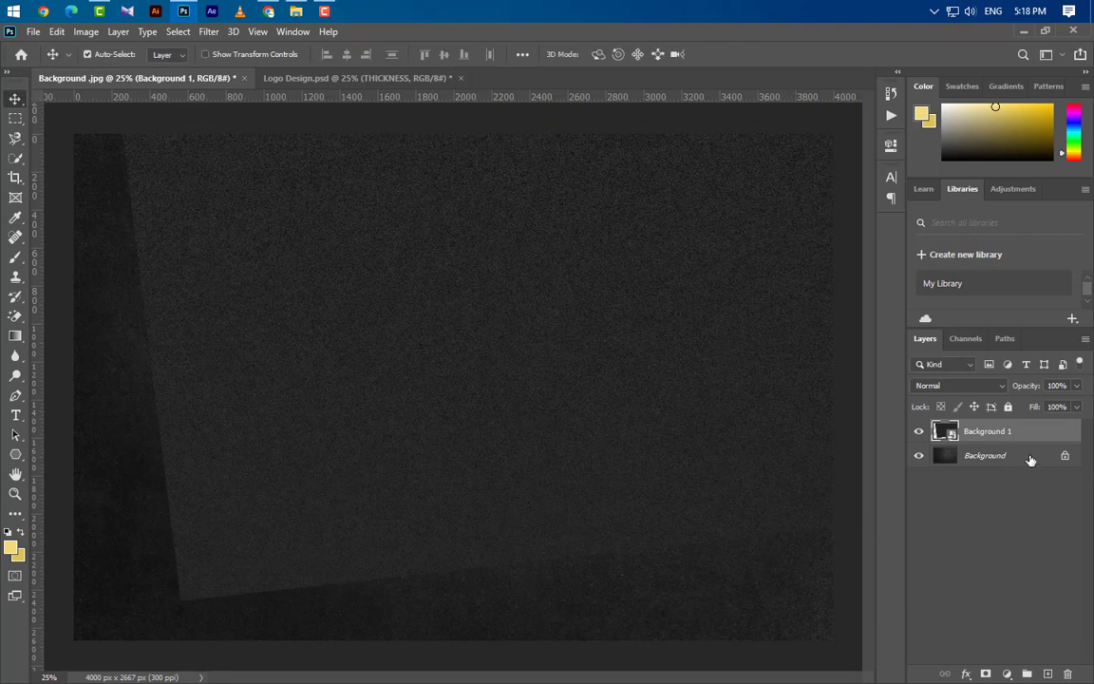
pyautogui.moveTo(1050, 435); pyautogui.dragTo(1046, 672)
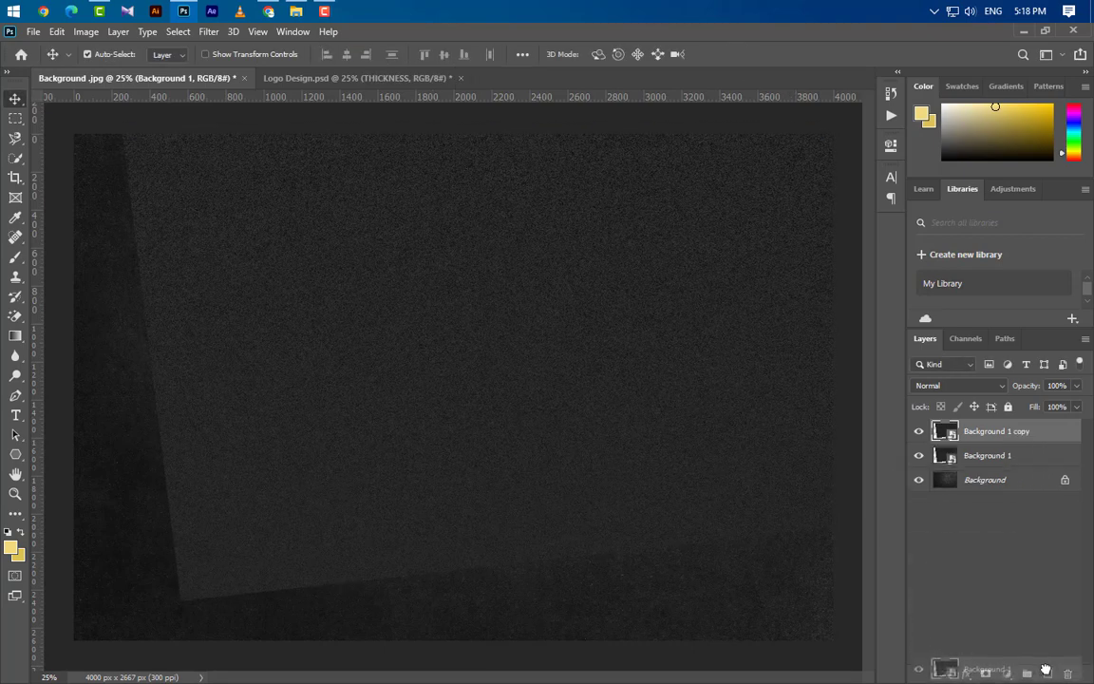
# Add a drop shadow to the original Background 1 layer with Normal blend mode, colour 000000 and 50% opacity.
pyautogui.doubleClick(1045, 455)
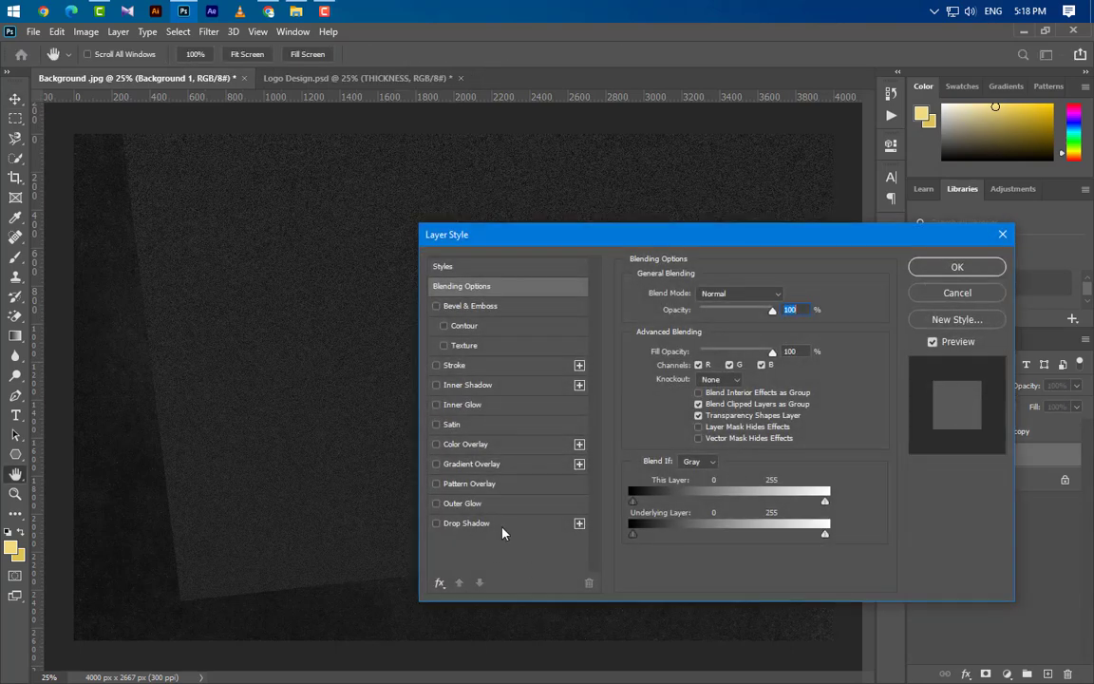
pyautogui.click(470, 523)
pyautogui.click(745, 296)
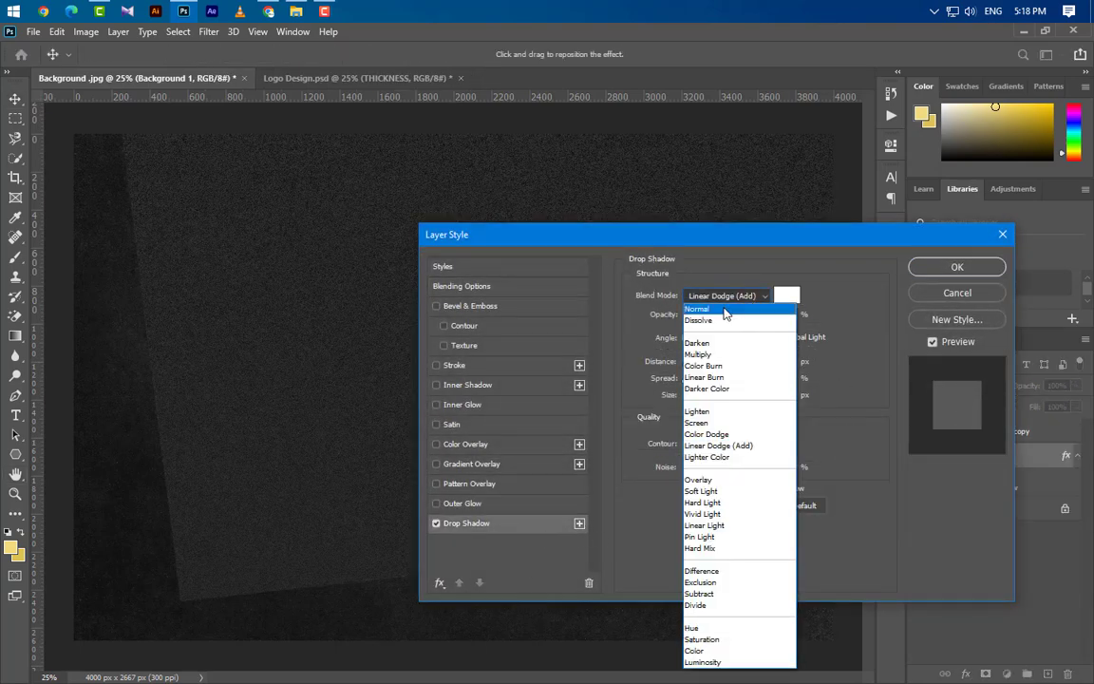
pyautogui.click(707, 239)
pyautogui.click(786, 295)
pyautogui.write('000000')
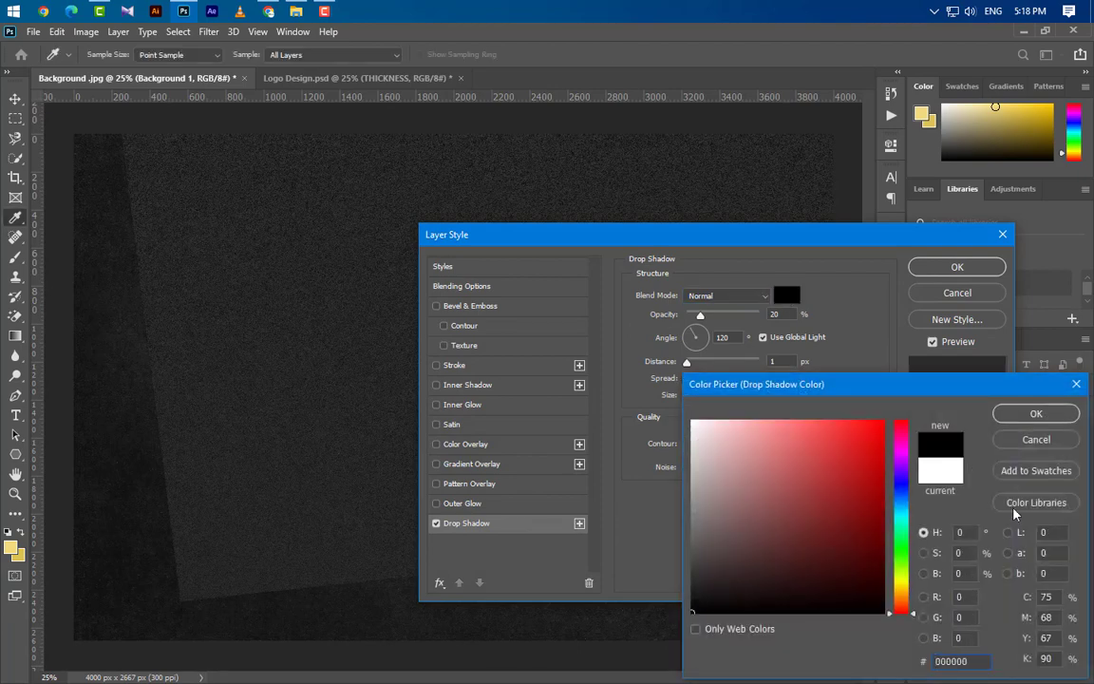
pyautogui.click(1036, 413)
pyautogui.moveTo(787, 314); pyautogui.dragTo(729, 316)
pyautogui.write('50')
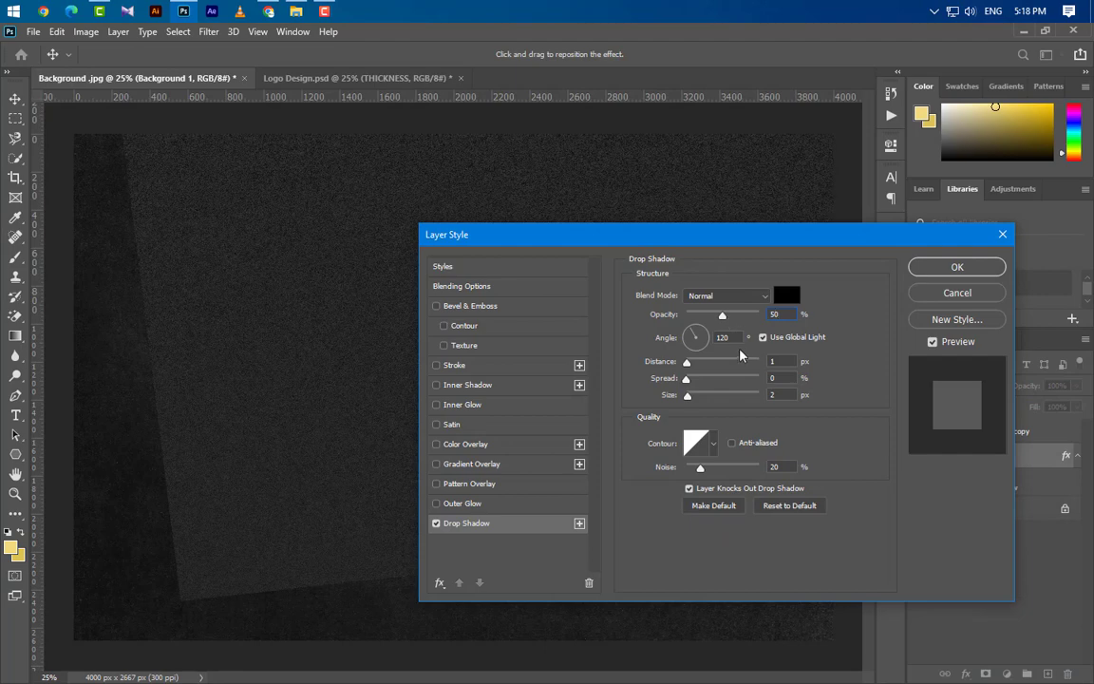
# Turn off global light for the drop shadow and set its angle to 46° and distance to 175 px.
pyautogui.press('Tab')
pyautogui.write('90')
pyautogui.click(762, 337)
pyautogui.doubleClick(721, 337)
pyautogui.write('46')
pyautogui.press('Tab')
pyautogui.write('175')
pyautogui.press('Tab')
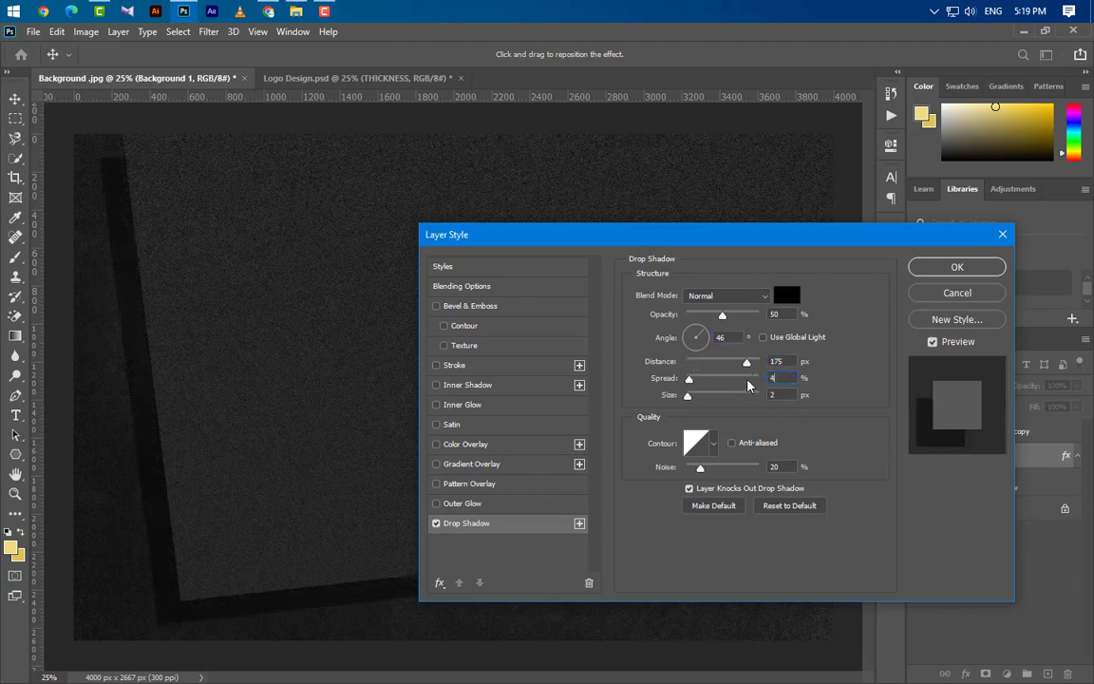
# Set the drop shadow's spread to 17% and size to 250 px, and apply the layer style.
pyautogui.write('4')
pyautogui.write('7')
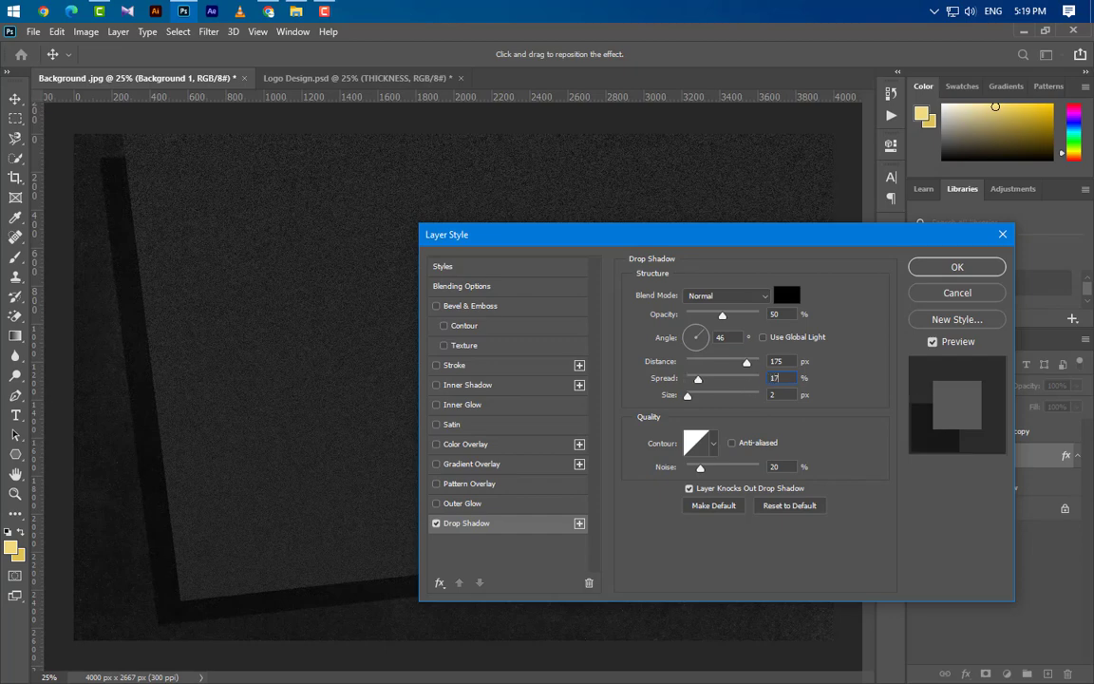
pyautogui.moveTo(783, 395); pyautogui.dragTo(709, 395)
pyautogui.write('250')
pyautogui.click(974, 272)
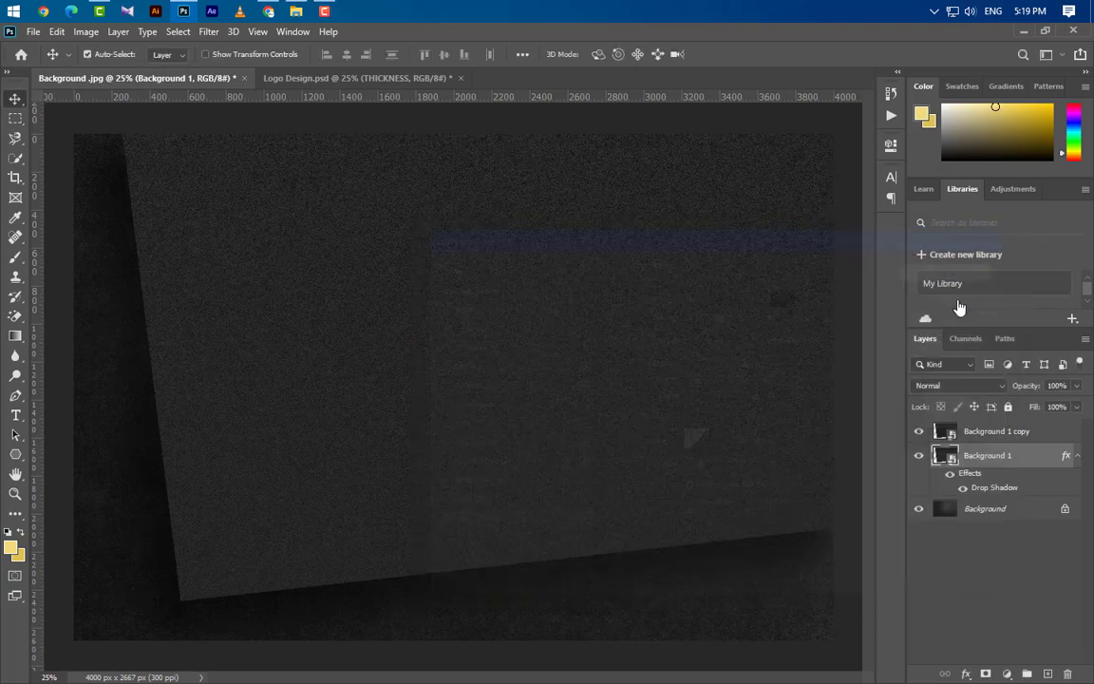
# Unlock the Background layer and group it with Background 1 and Background 1 copy.
pyautogui.click(947, 438)
pyautogui.click(1064, 510)
pyautogui.keyDown('ctrl'); pyautogui.click(1020, 457); pyautogui.keyUp('ctrl')
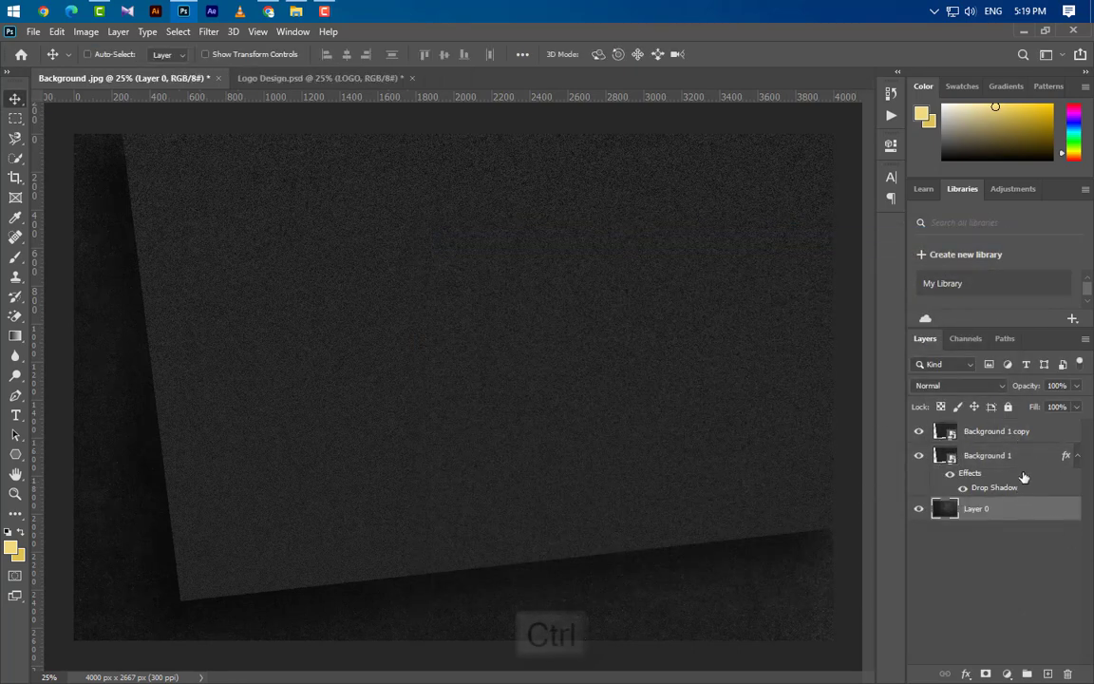
pyautogui.keyDown('ctrl'); pyautogui.click(1028, 434); pyautogui.keyUp('ctrl')
pyautogui.keyDown('ctrl'); pyautogui.click(1027, 673); pyautogui.keyUp('ctrl')
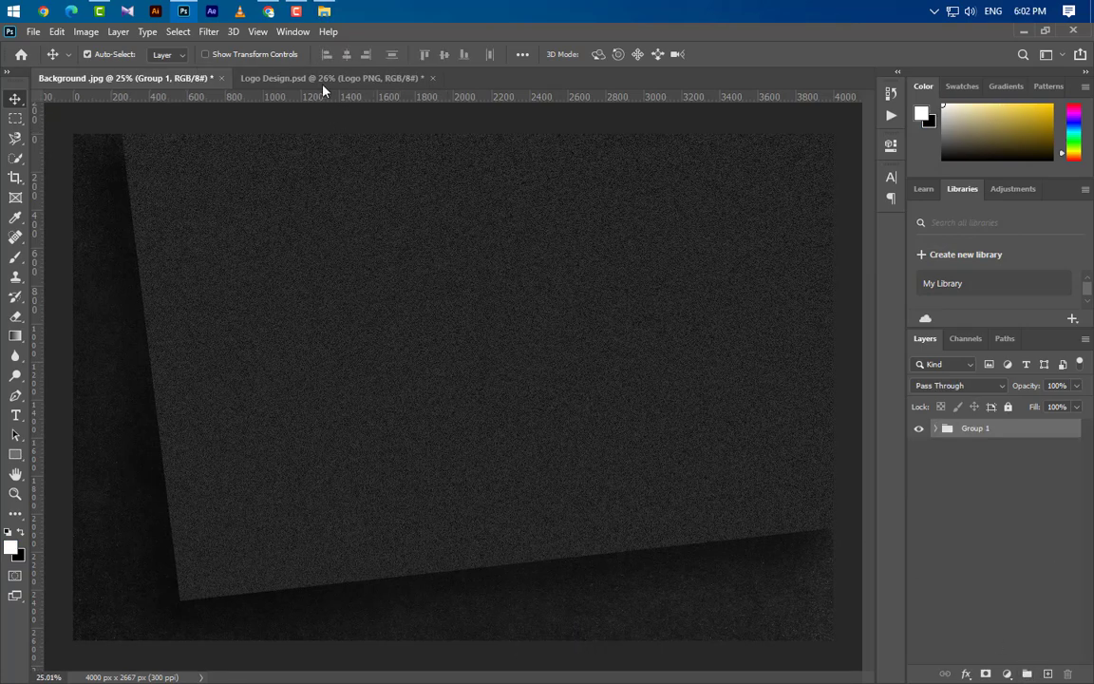
# Place the Graphicsfamily logo file from the file explorer into the Background document and convert its layer to a Smart Object.
pyautogui.click(323, 11)
pyautogui.moveTo(281, 40); pyautogui.dragTo(510, 501)
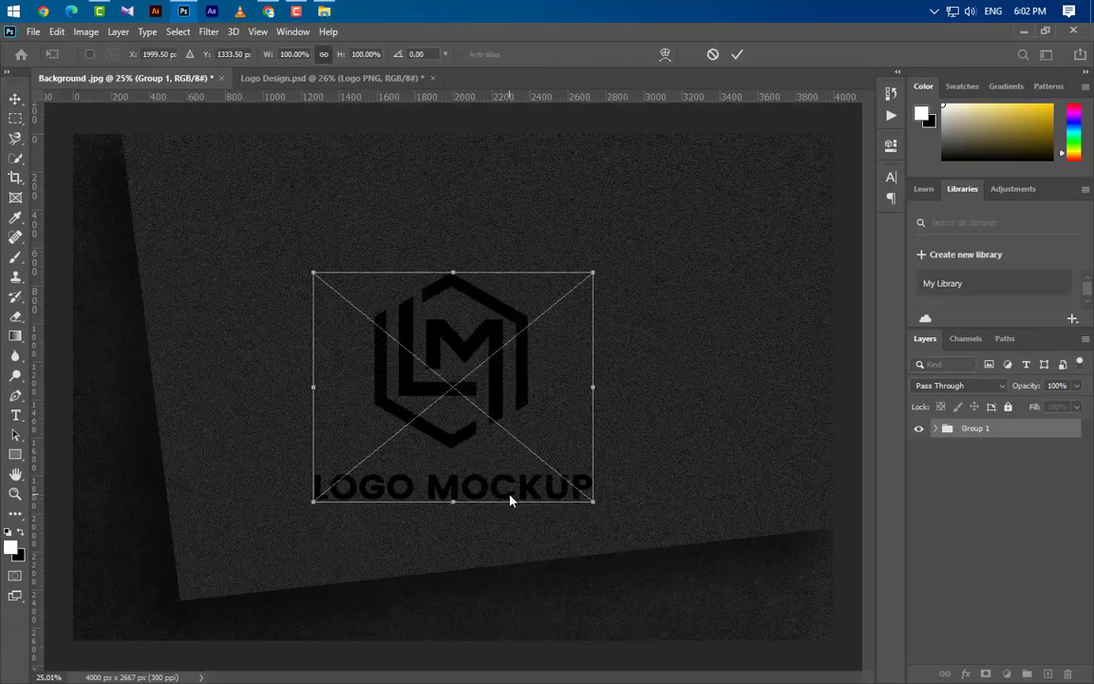
pyautogui.click(736, 55)
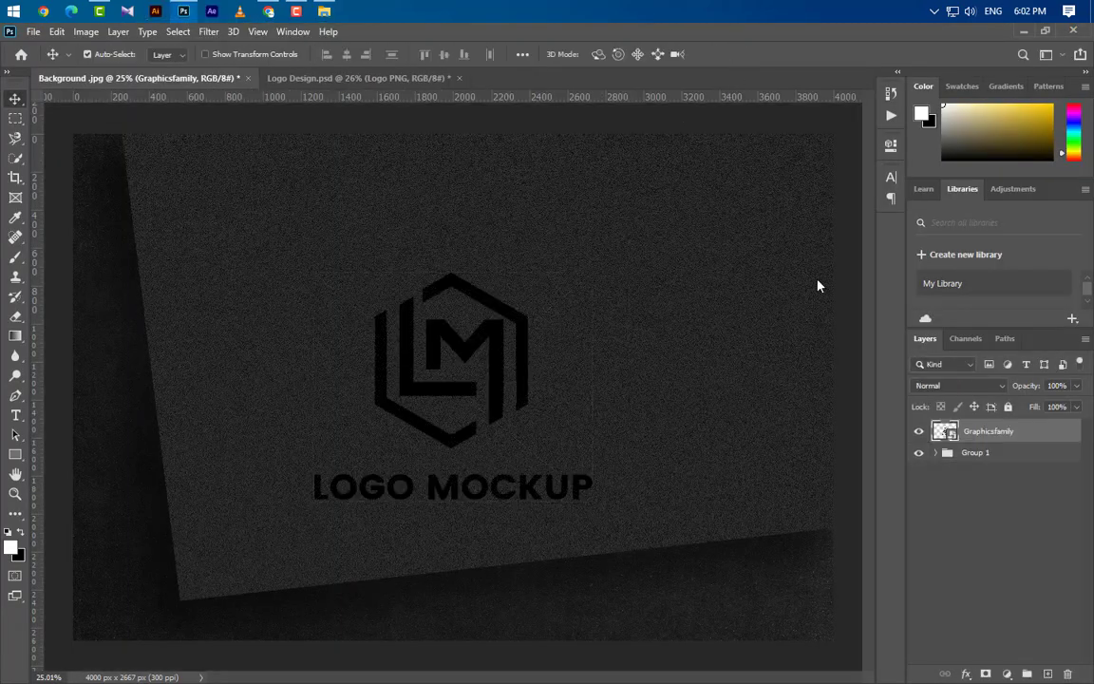
pyautogui.rightClick(1034, 439)
pyautogui.click(919, 180)
# Move the logo towards the lower-left part of the tilted sheet and rotate it to -6.74°.
pyautogui.hotkey('ctrl', 't')
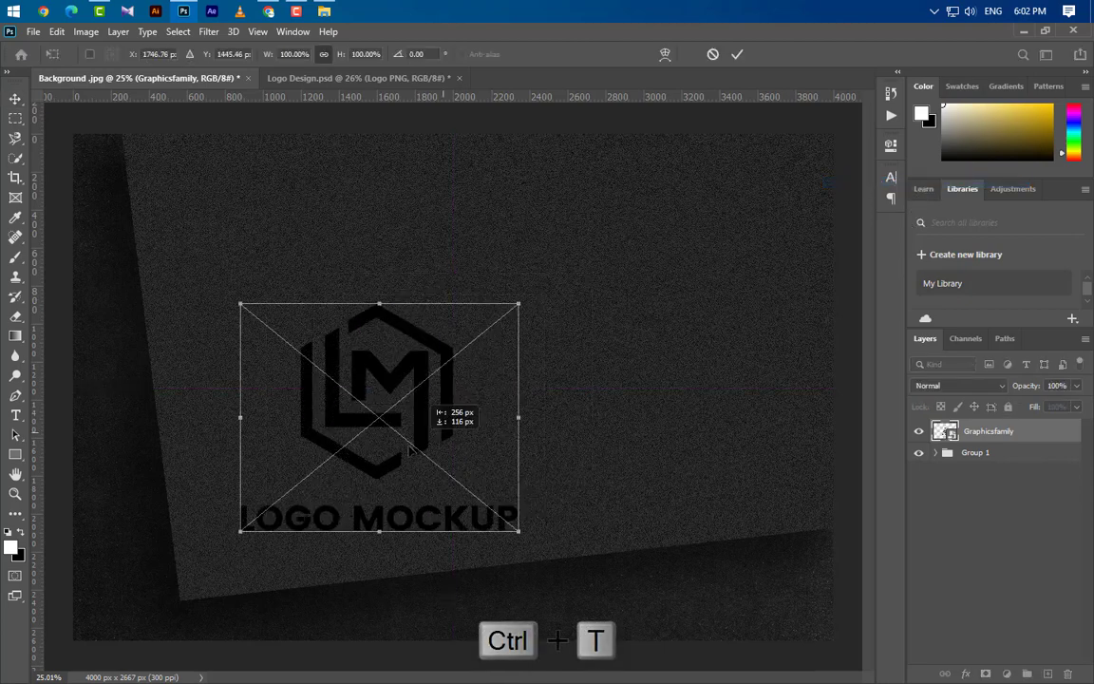
pyautogui.moveTo(469, 424); pyautogui.dragTo(428, 462)
pyautogui.moveTo(532, 435); pyautogui.dragTo(509, 406)
pyautogui.click(419, 54)
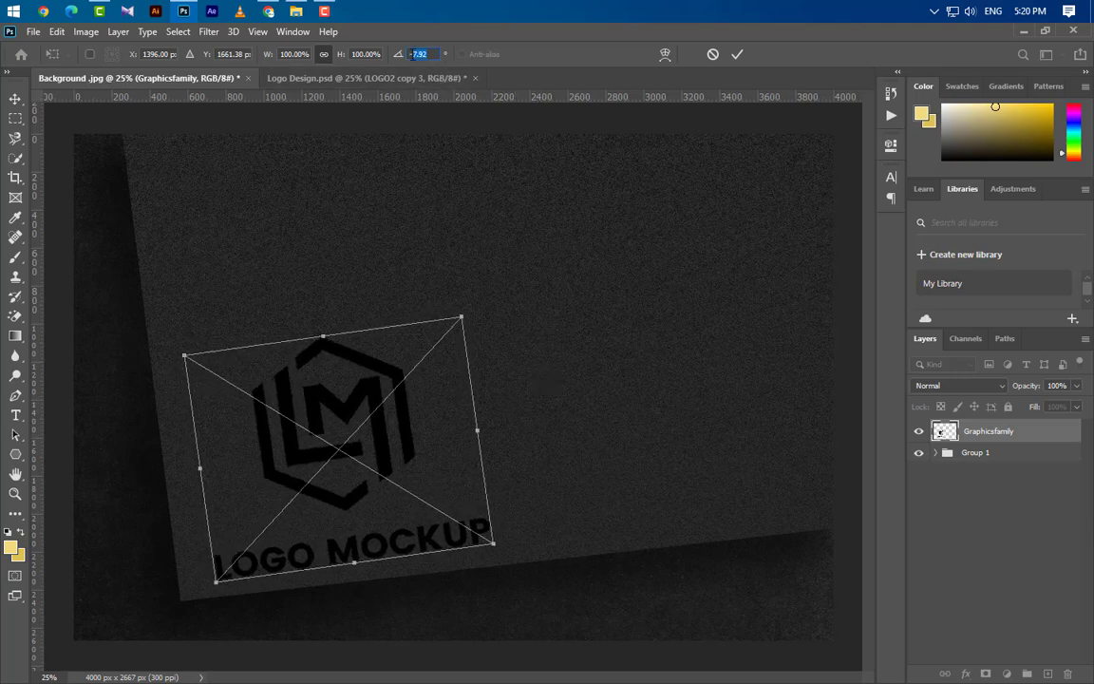
pyautogui.write('-6')
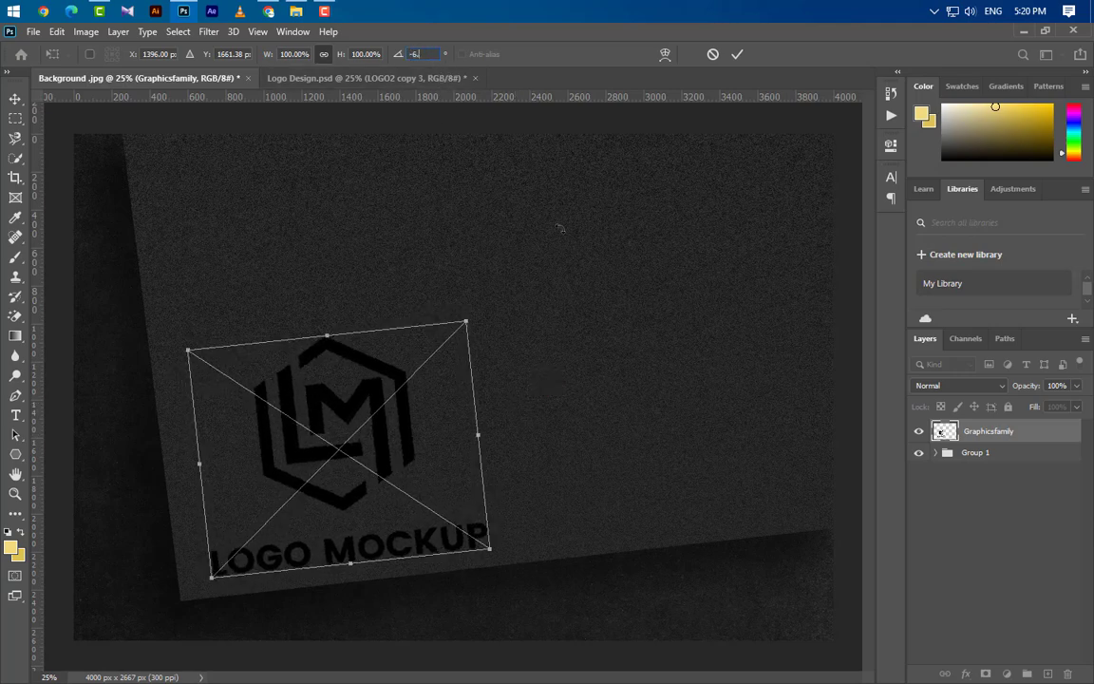
pyautogui.write('.74')
pyautogui.press('Return')
# Align the logo with the sheet's lower-left corner, scale it down slightly, and move it inward from the sheet's edges.
pyautogui.moveTo(428, 488); pyautogui.dragTo(397, 503)
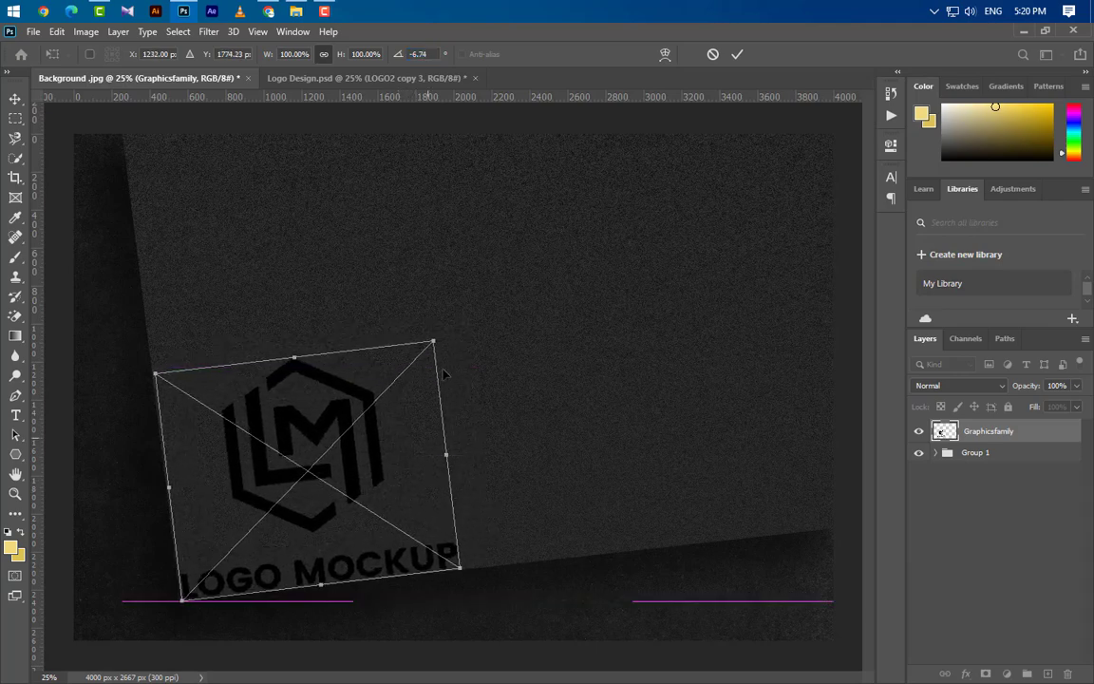
pyautogui.moveTo(432, 341)
pyautogui.mouseDown()
pyautogui.moveTo(438, 328)
pyautogui.moveTo(423, 345)
pyautogui.mouseUp()
pyautogui.moveTo(376, 452); pyautogui.dragTo(442, 401)
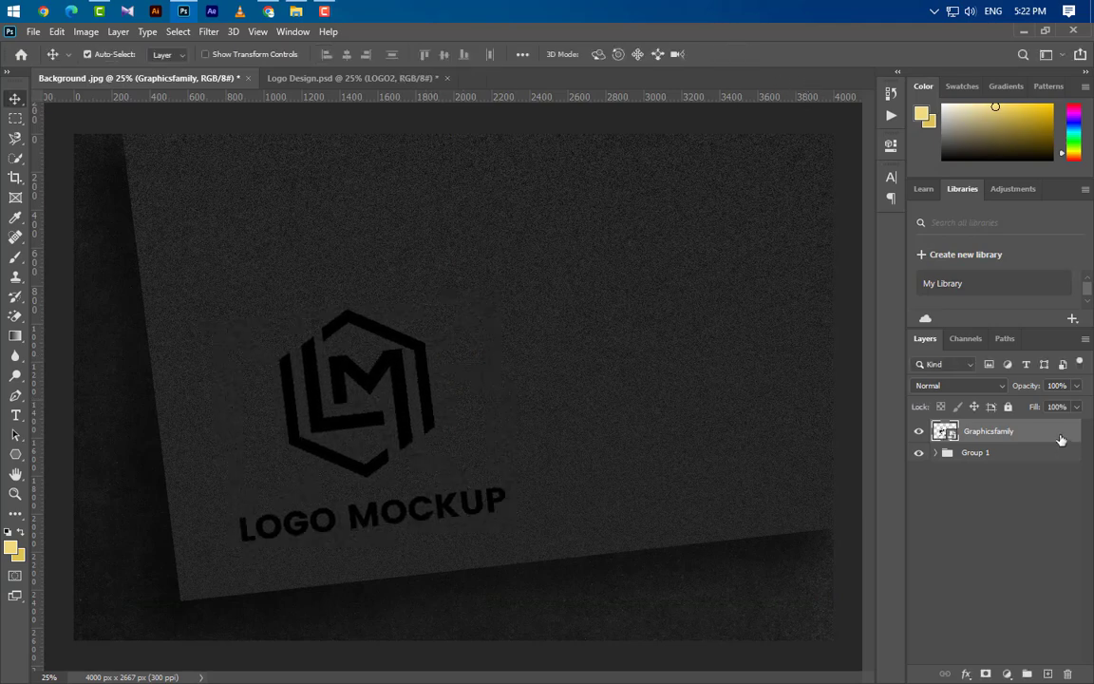
# Add Bevel & Emboss to the logo layer with the Smooth technique and a depth of 100%.
pyautogui.doubleClick(1061, 439)
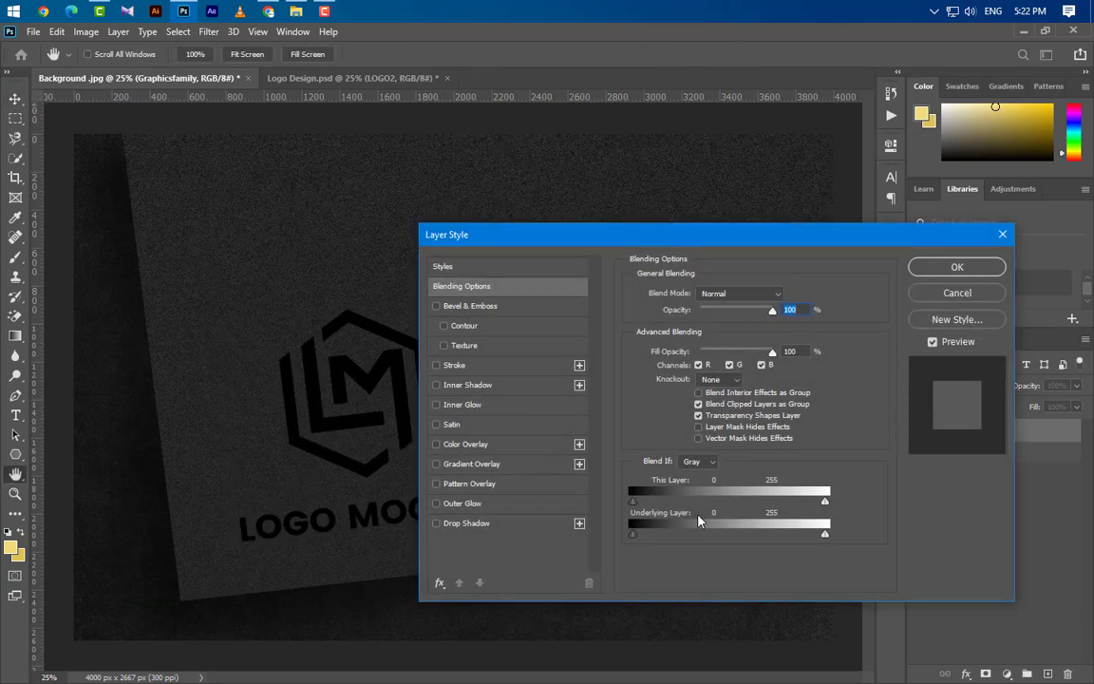
pyautogui.click(509, 307)
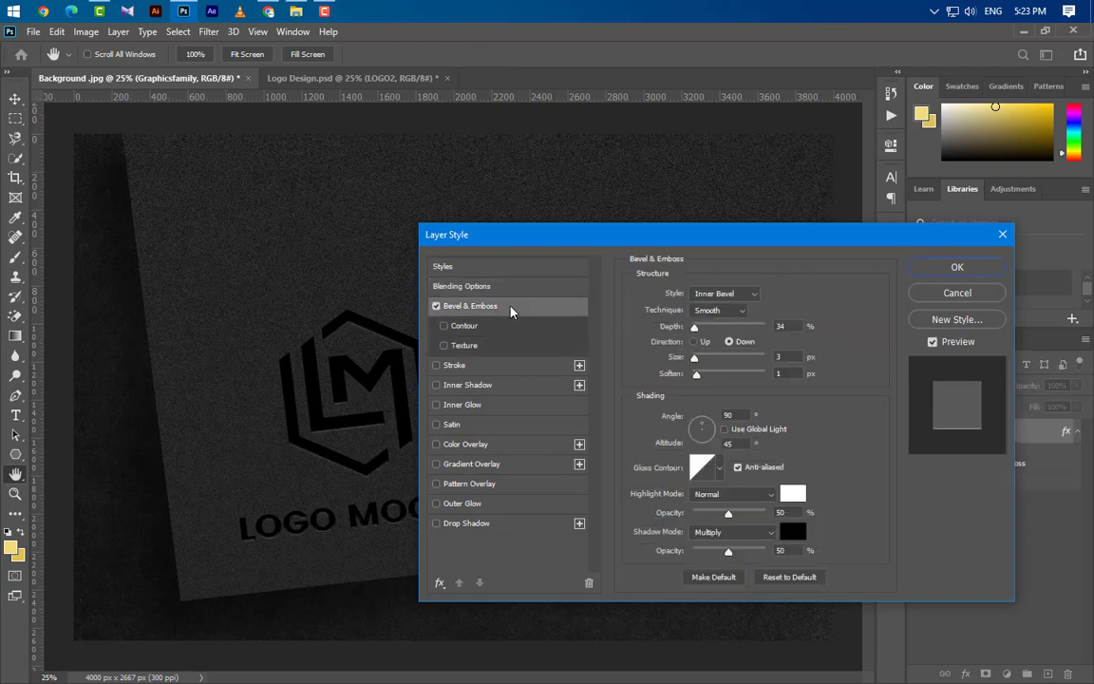
pyautogui.click(722, 316)
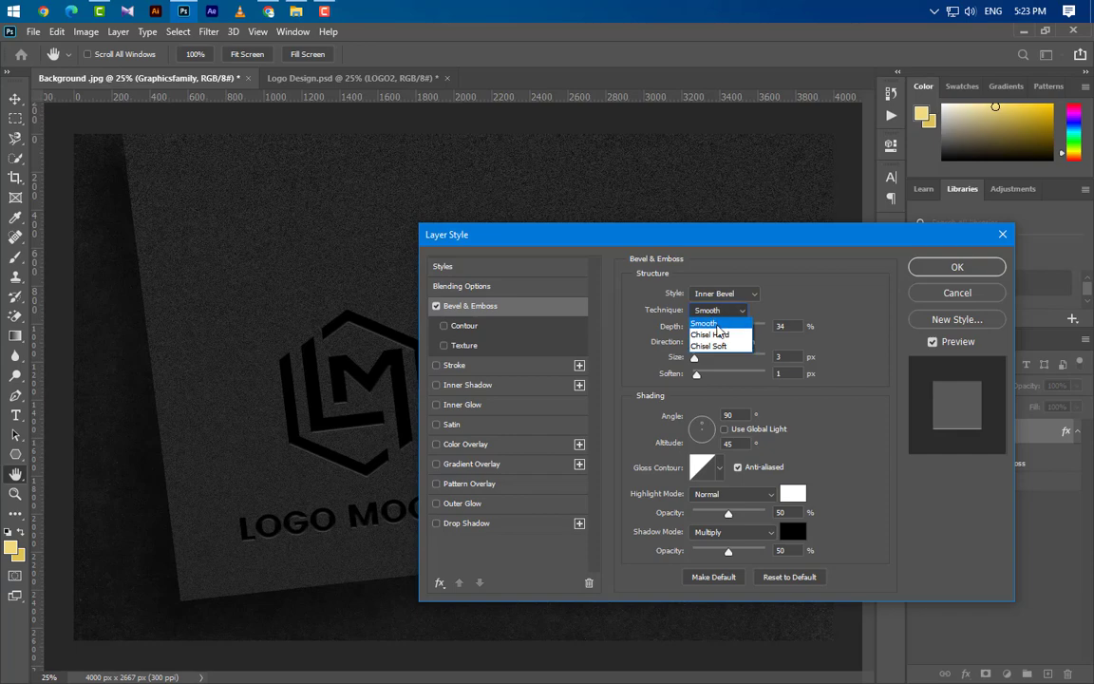
pyautogui.click(716, 323)
pyautogui.write('1')
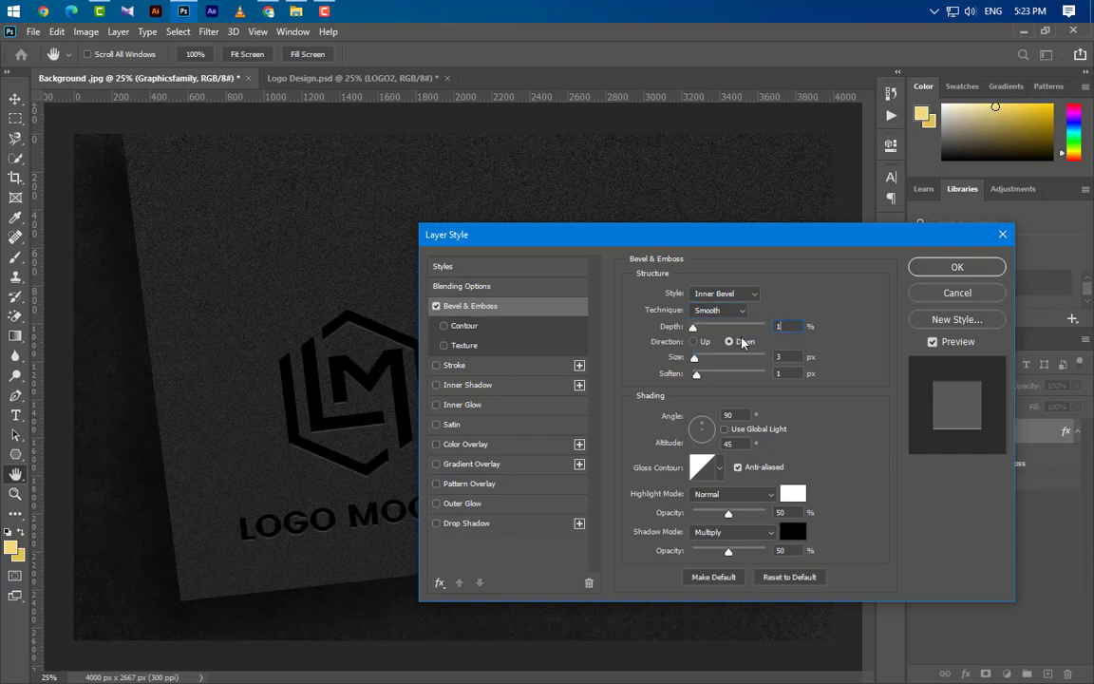
pyautogui.write('00')
# Set the bevel's size to 3 px, soften to 2 px, angle to -50° and altitude to 58°.
pyautogui.moveTo(784, 357); pyautogui.dragTo(692, 414)
pyautogui.write('2')
pyautogui.write('-50')
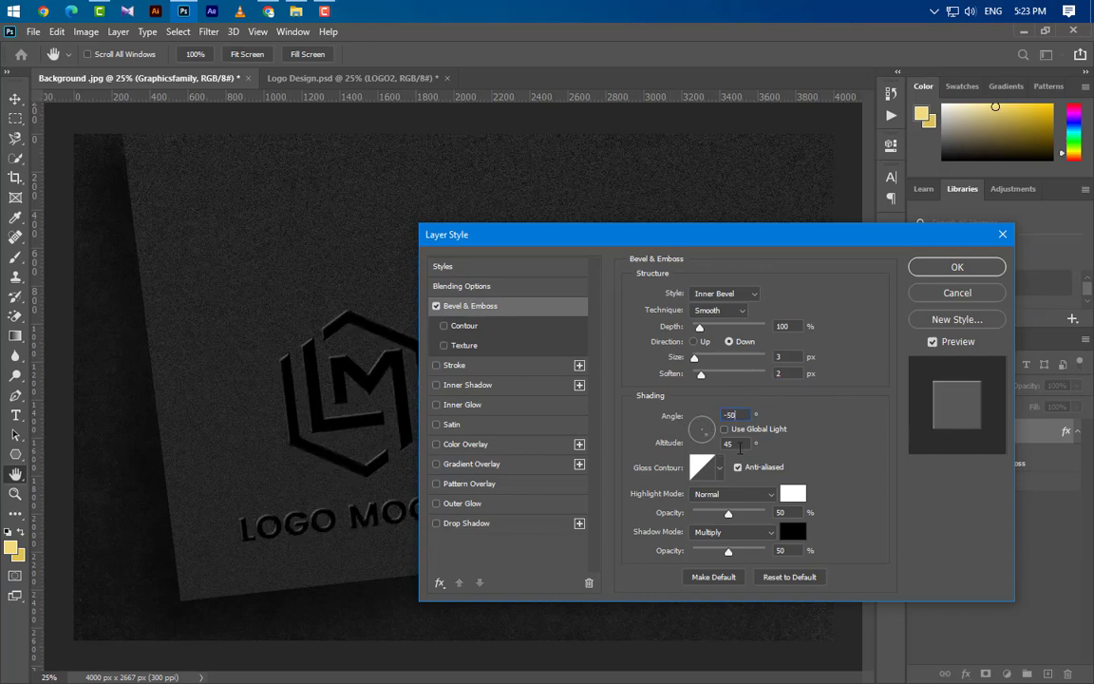
pyautogui.press('Tab')
pyautogui.write('58')
# Set the bevel highlight to Linear Dodge (Add) at 65% opacity and its shadow to Linear Burn at 20% opacity.
pyautogui.click(741, 495)
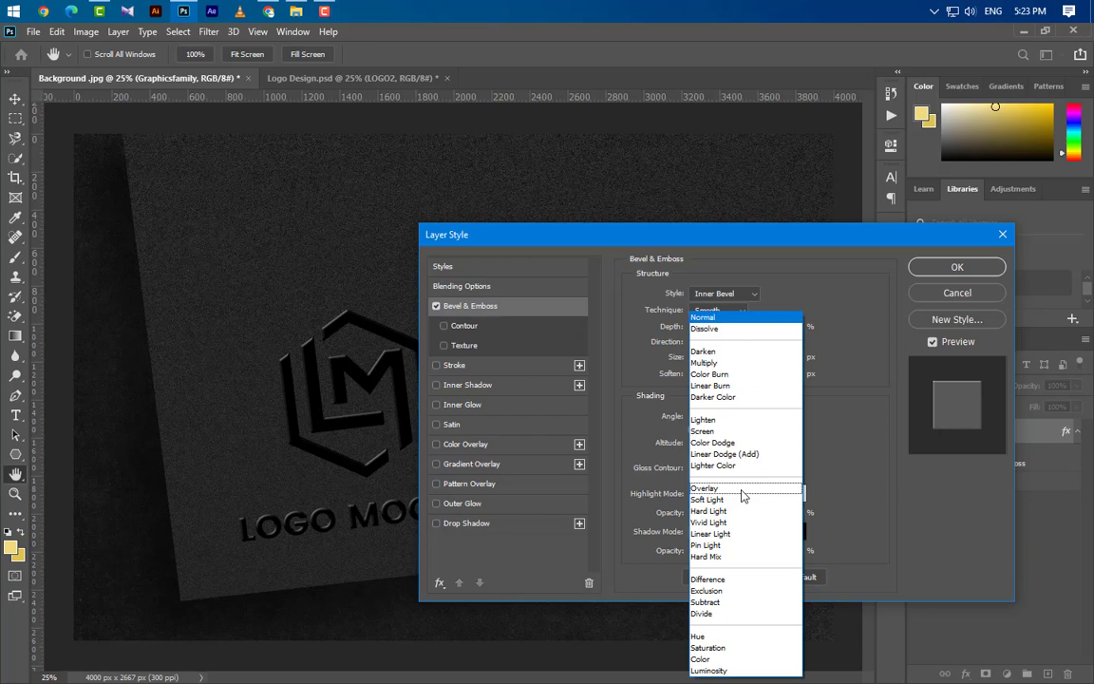
pyautogui.click(745, 454)
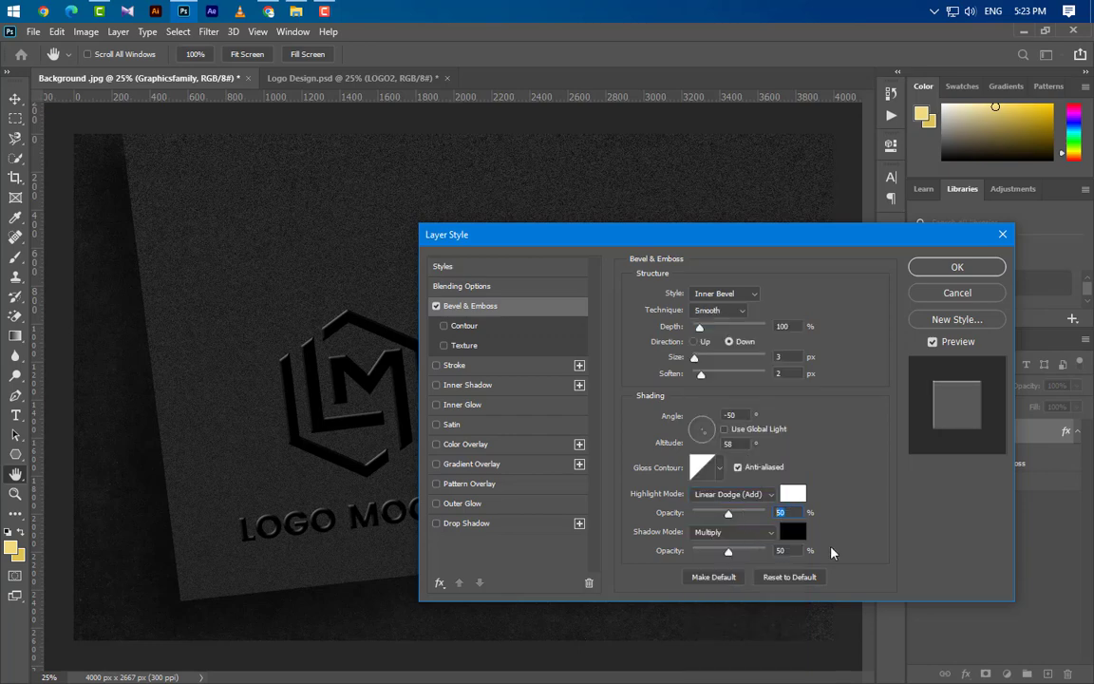
pyautogui.write('60')
pyautogui.click(748, 535)
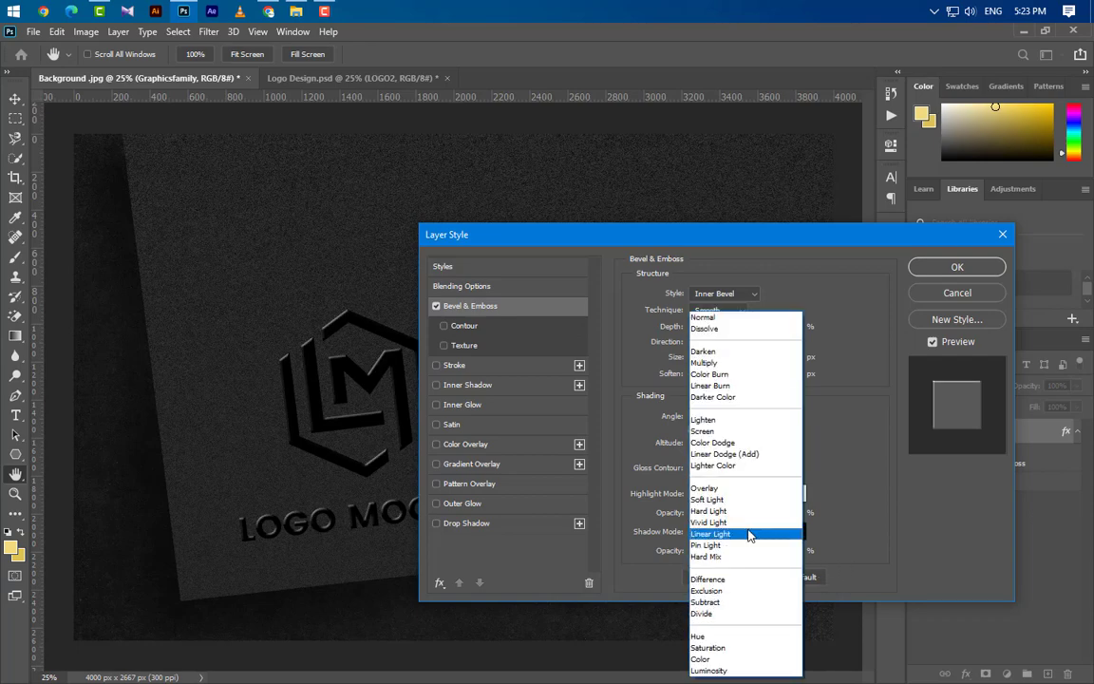
pyautogui.click(721, 385)
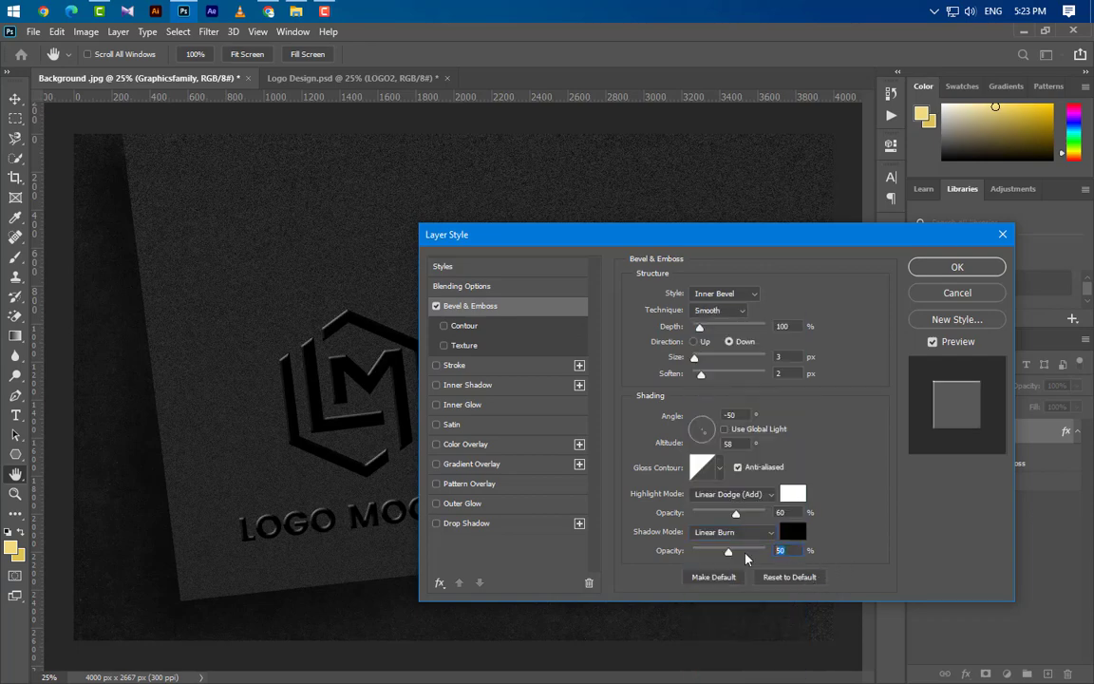
pyautogui.write('20')
pyautogui.press('Tab')
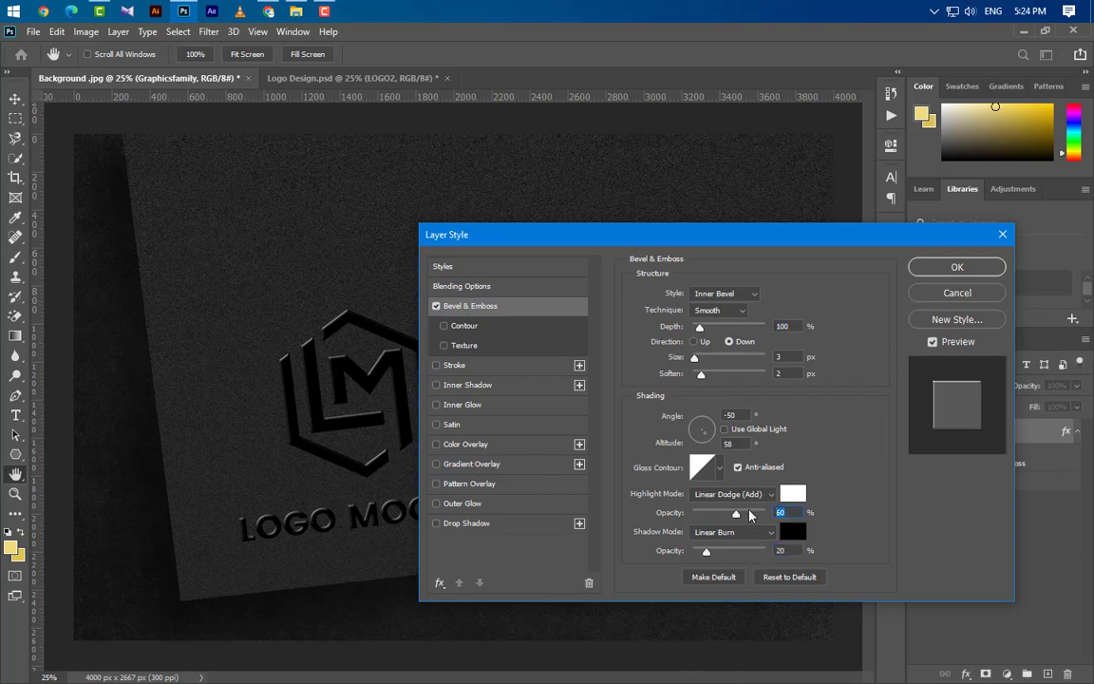
pyautogui.write('65')
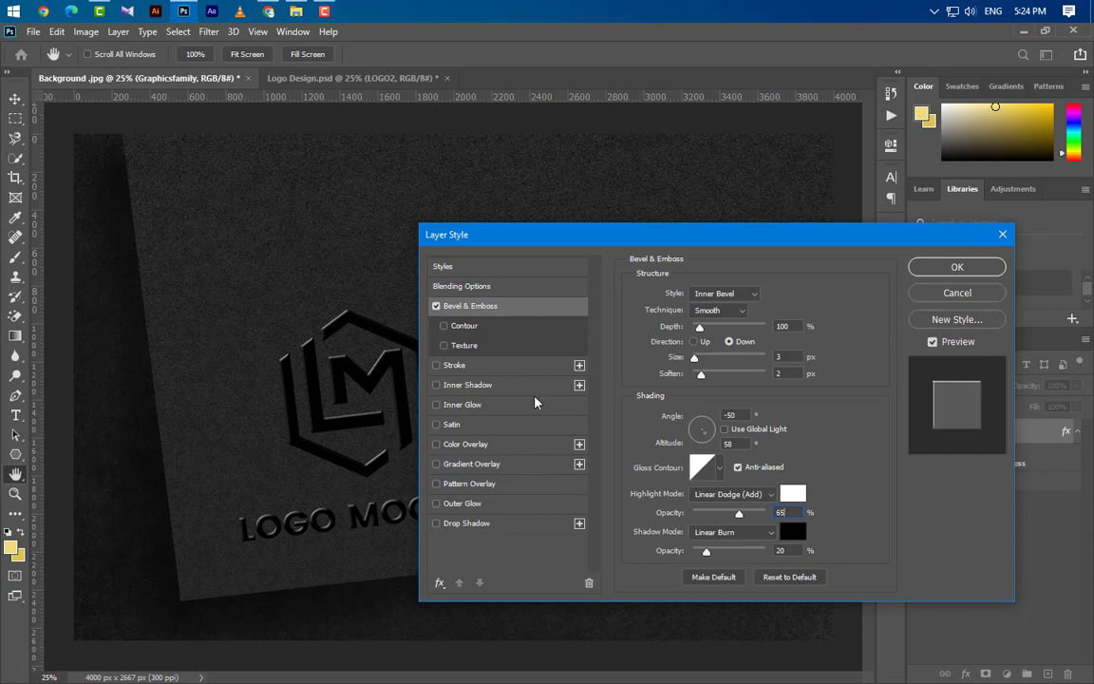
# Add an inner shadow to the logo with Linear Burn blend mode and colour 000000.
pyautogui.click(508, 388)
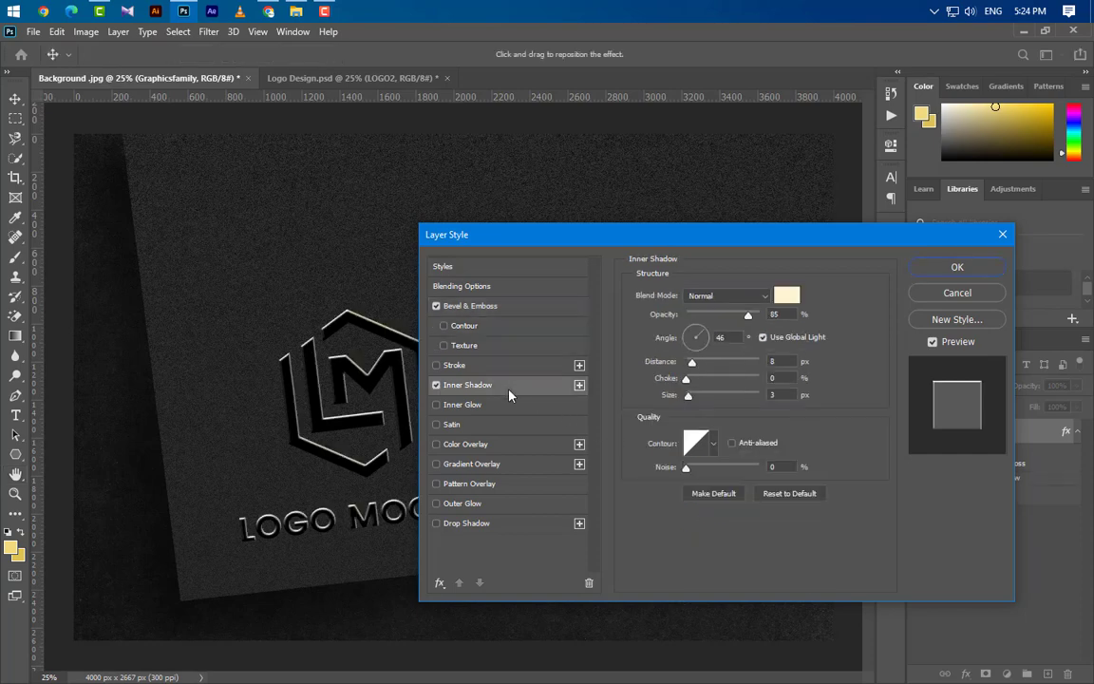
pyautogui.click(733, 296)
pyautogui.click(726, 378)
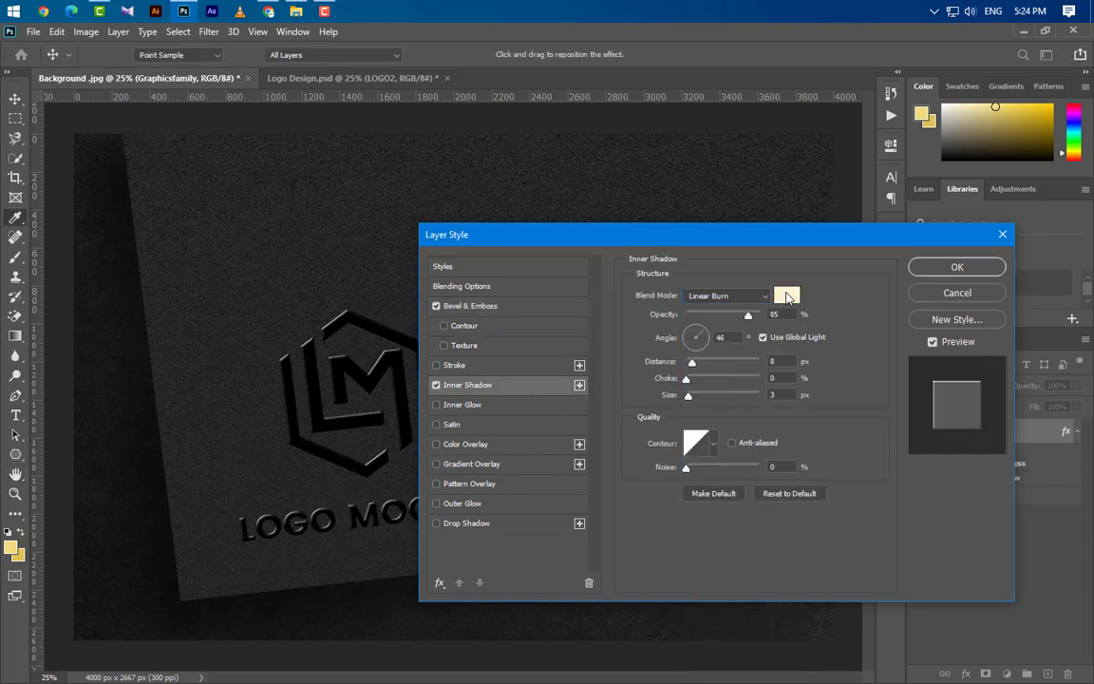
pyautogui.click(786, 296)
pyautogui.write('000000')
pyautogui.press('Return')
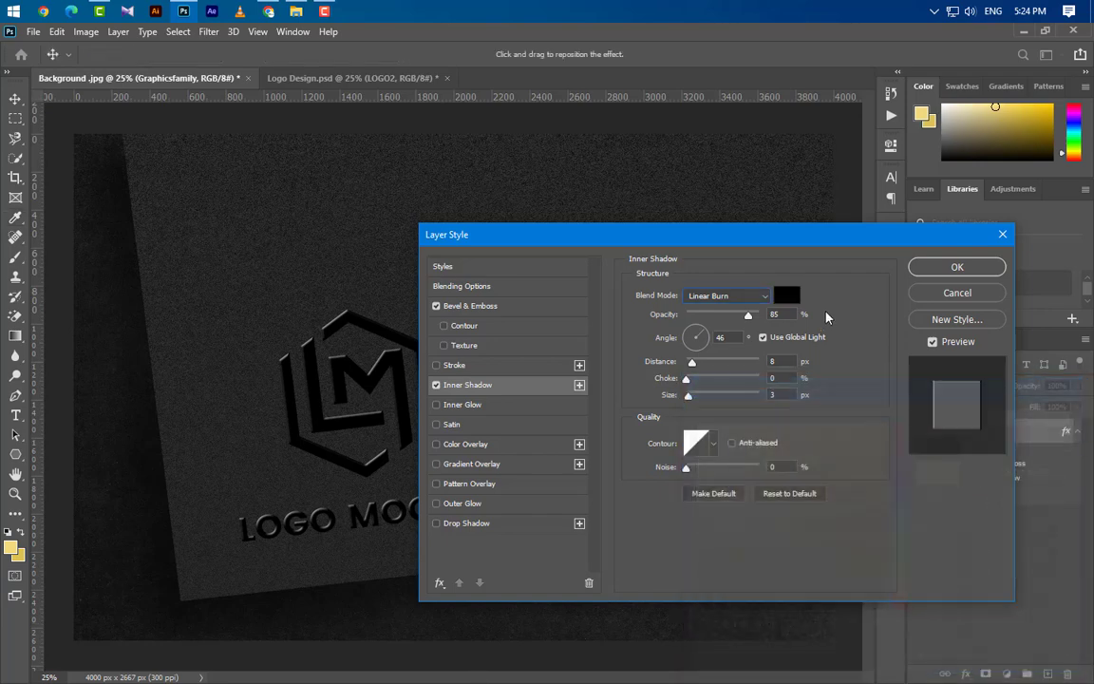
# Set the inner shadow's opacity to 20%, angle to 120°, distance and size to 2 px, and noise to 10%.
pyautogui.moveTo(790, 316); pyautogui.dragTo(706, 339)
pyautogui.write('20120')
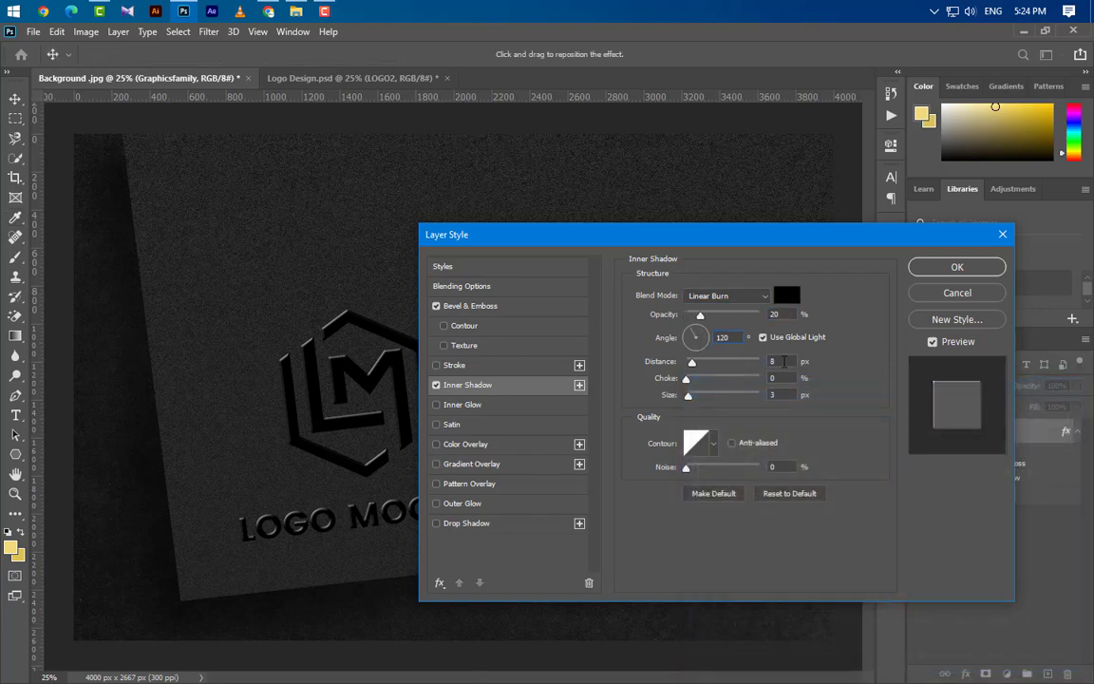
pyautogui.moveTo(784, 361); pyautogui.dragTo(744, 400)
pyautogui.write('22')
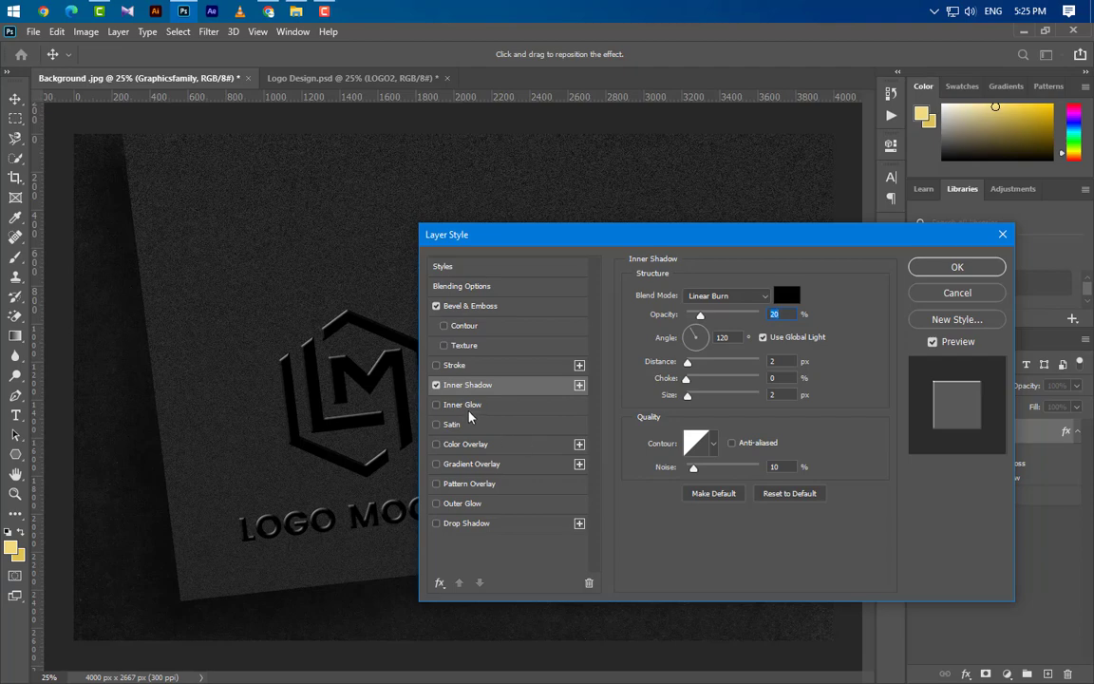
# Add an inner glow to the logo with Linear Dodge (Add) blend mode and colour ffffff.
pyautogui.click(512, 408)
pyautogui.click(750, 294)
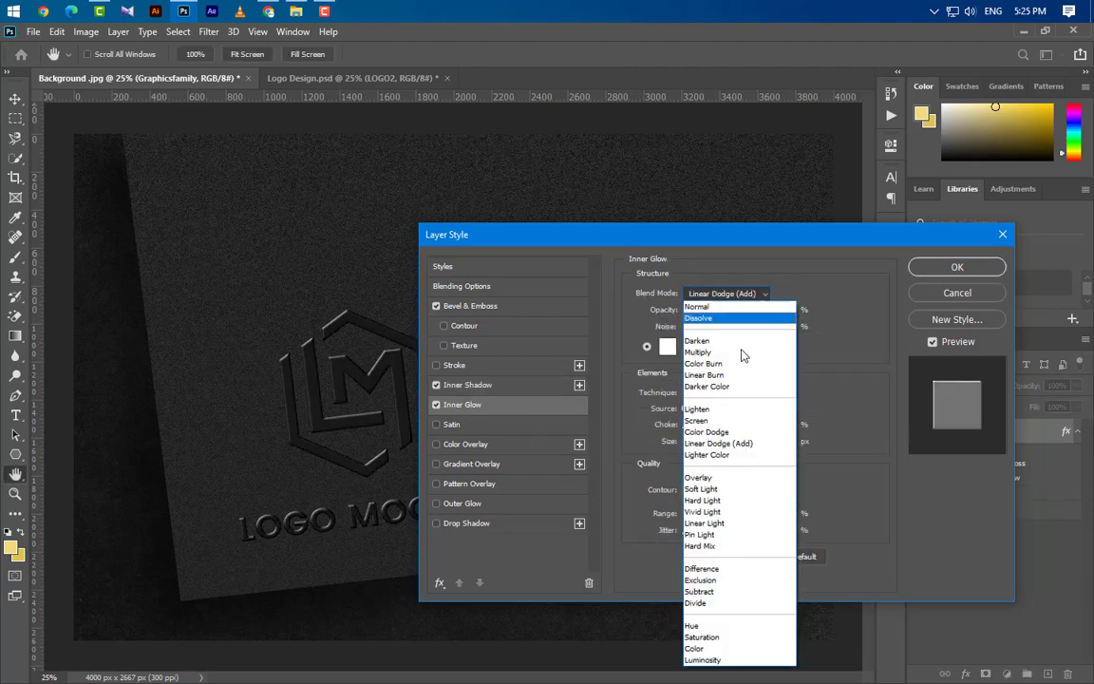
pyautogui.click(726, 444)
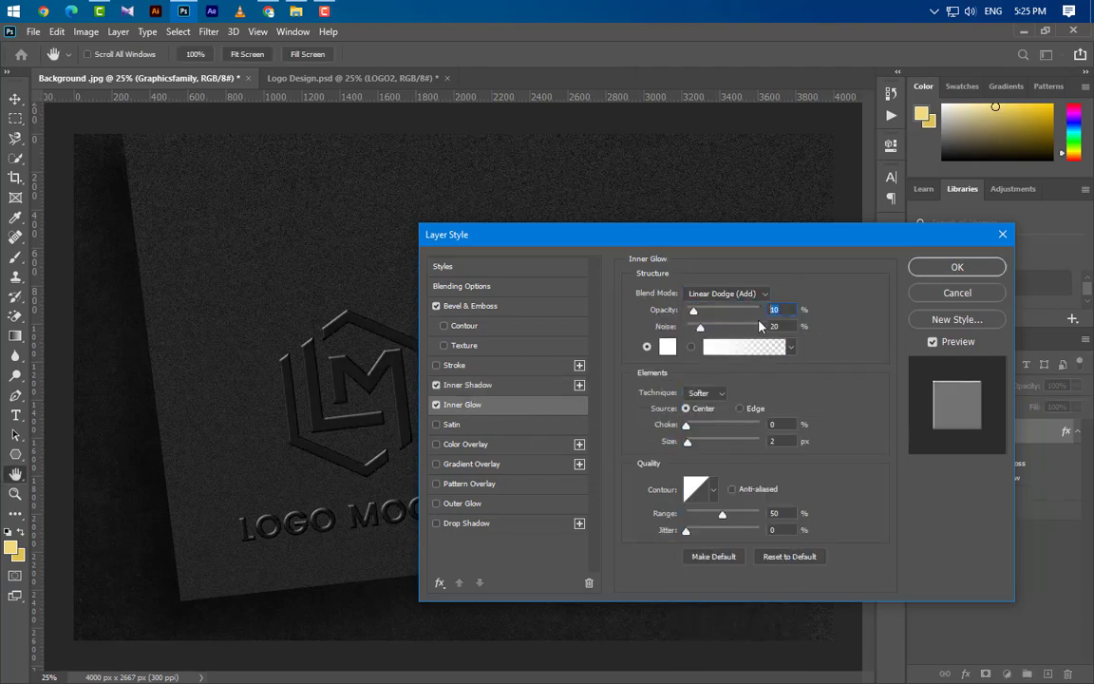
pyautogui.click(667, 345)
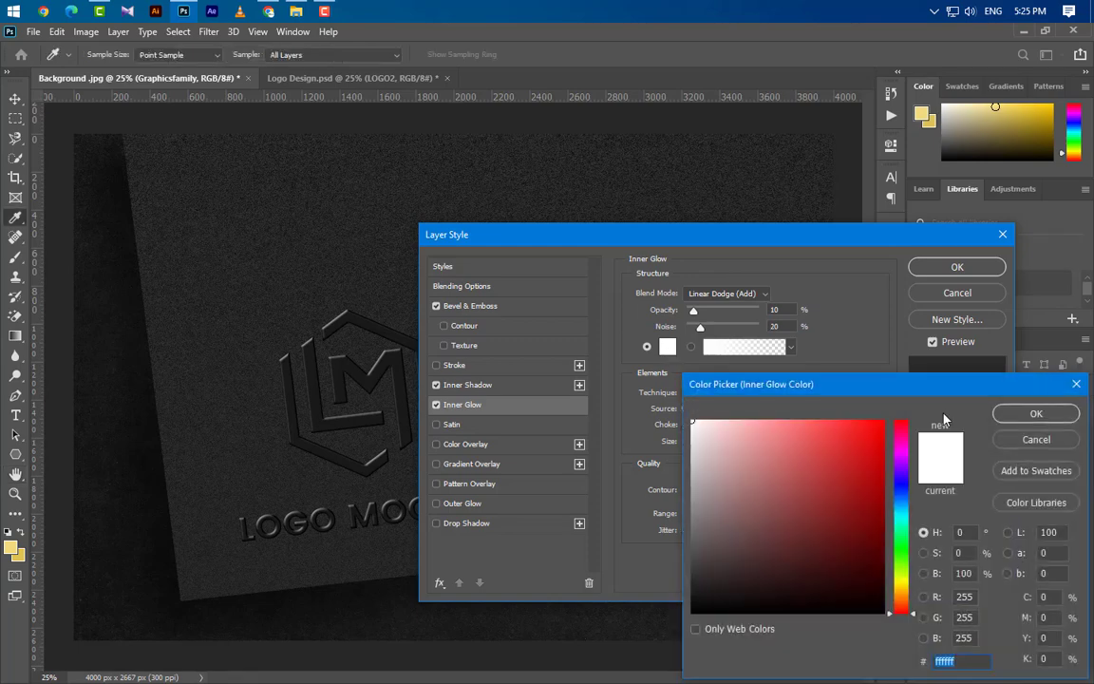
pyautogui.click(1033, 414)
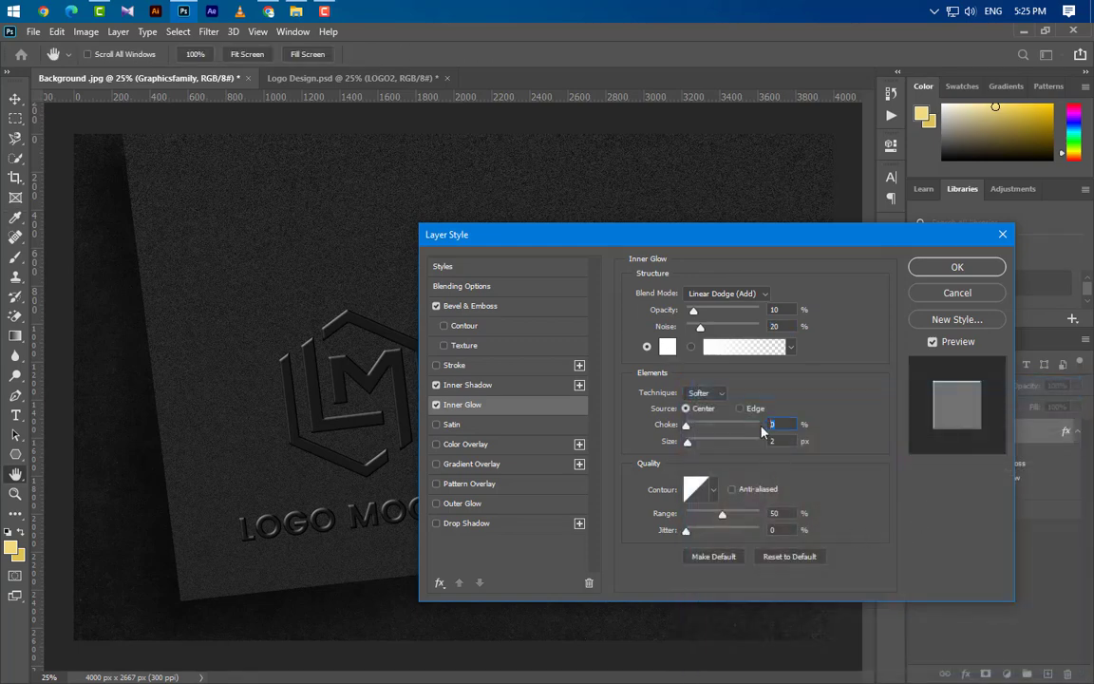
pyautogui.press('Tab')
pyautogui.press('Tab')
pyautogui.press('Tab')
# Add a pattern overlay to the logo using the gold texture pattern at 60% opacity.
pyautogui.click(525, 487)
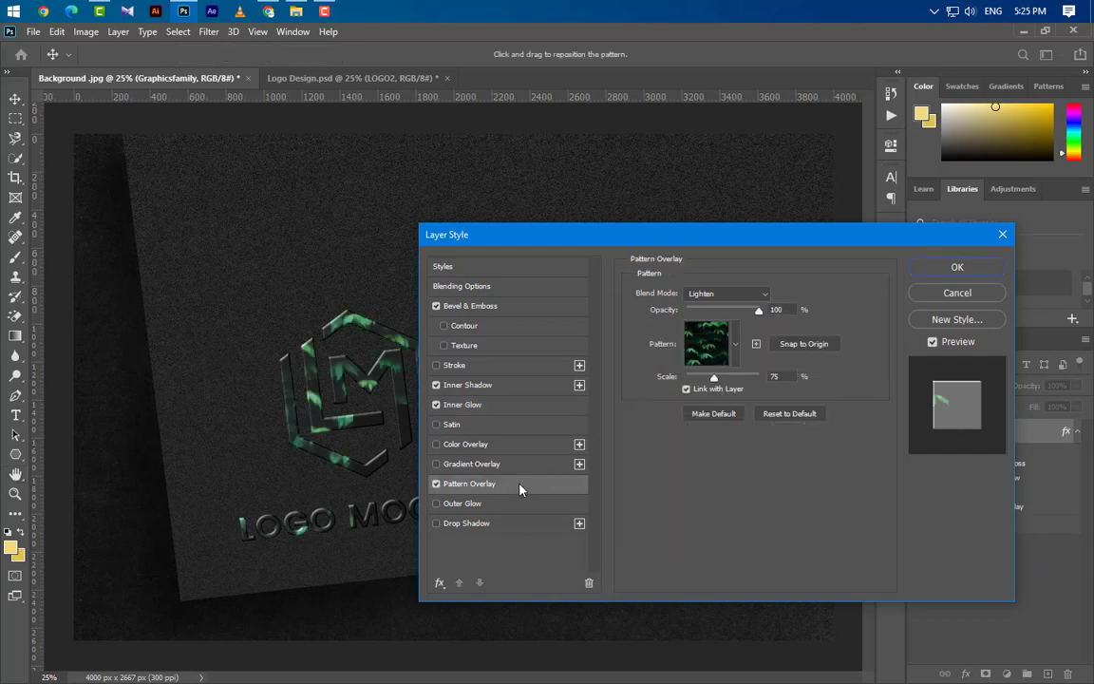
pyautogui.click(734, 345)
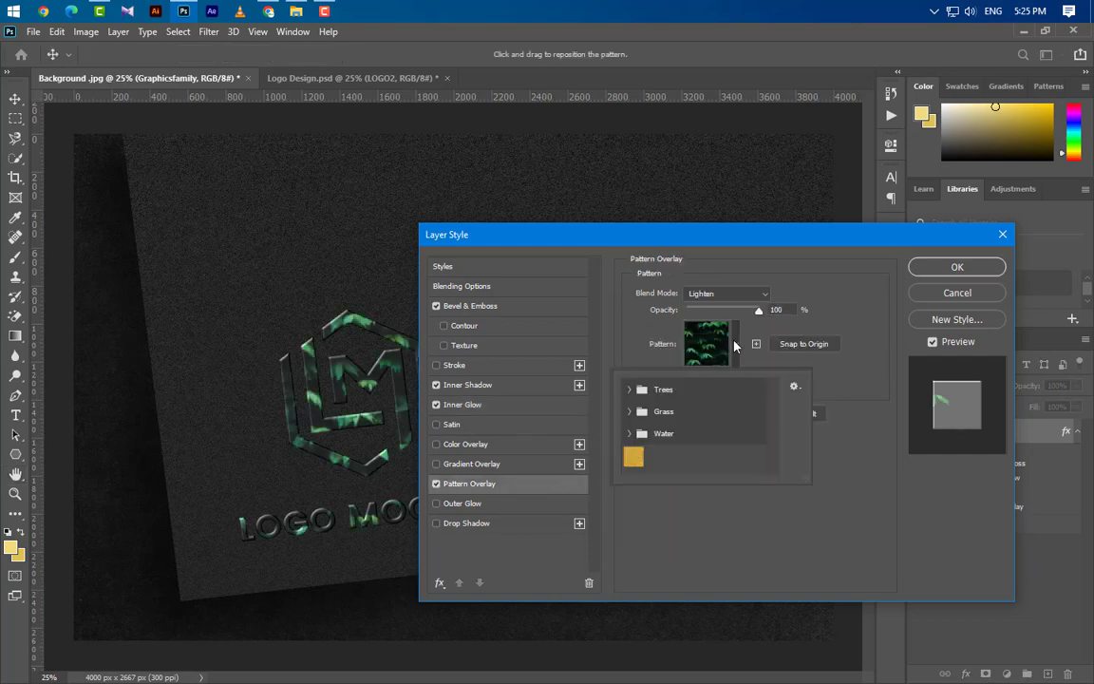
pyautogui.click(634, 456)
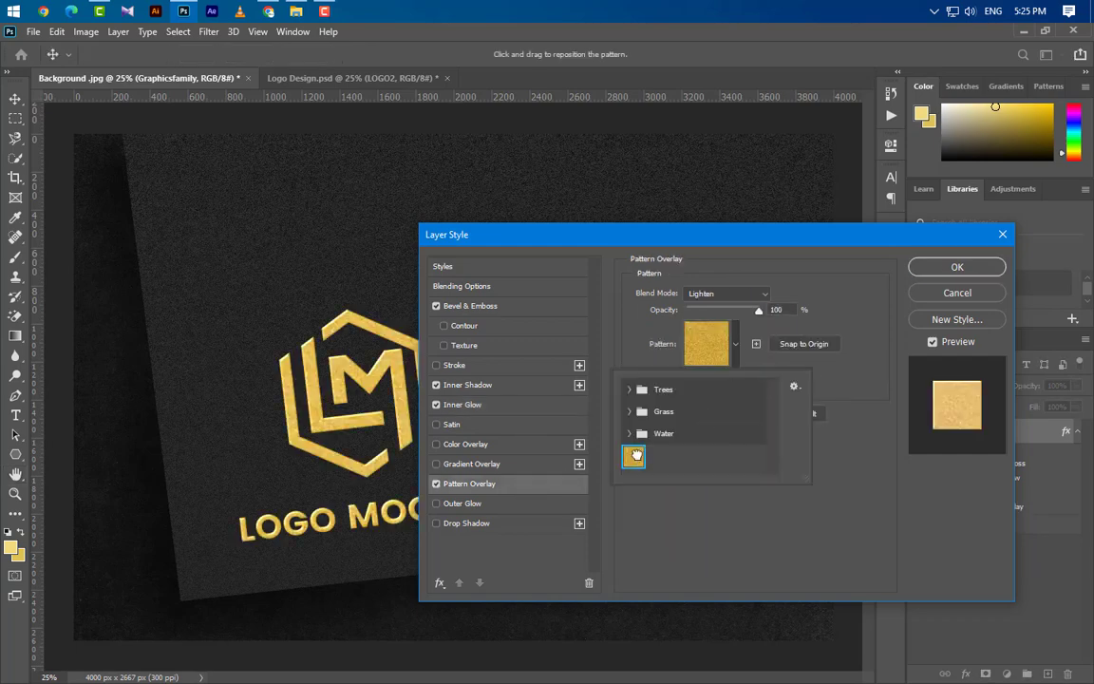
pyautogui.click(750, 311)
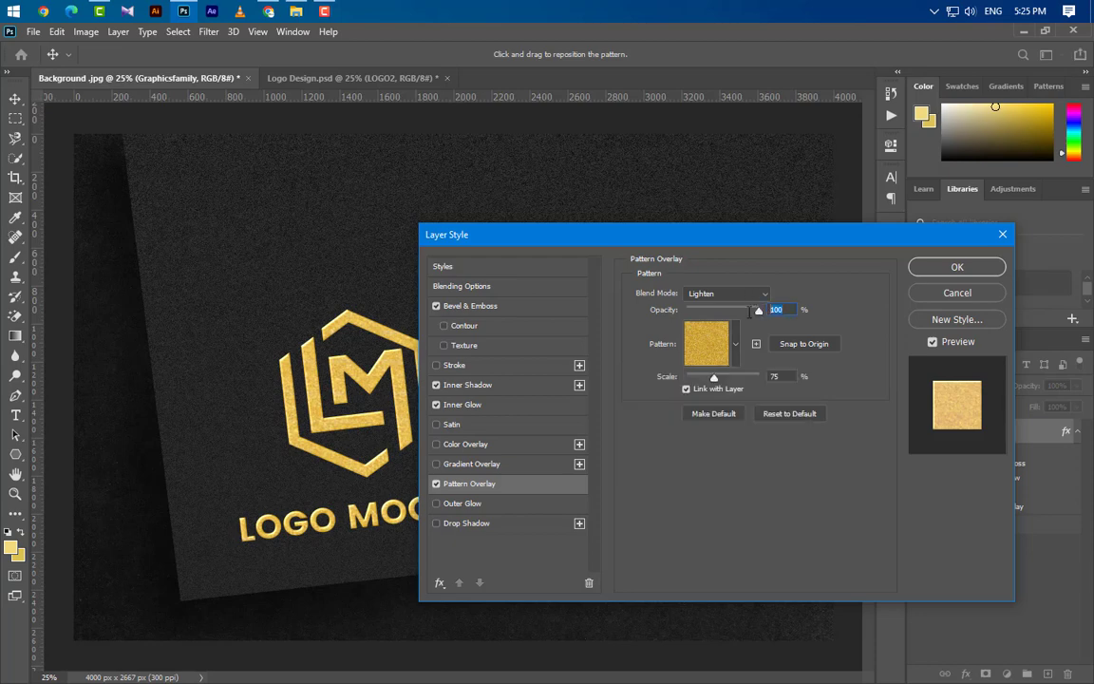
pyautogui.write('60')
# Set the pattern overlay's scale to 55% and its blend mode to Normal.
pyautogui.click(784, 375)
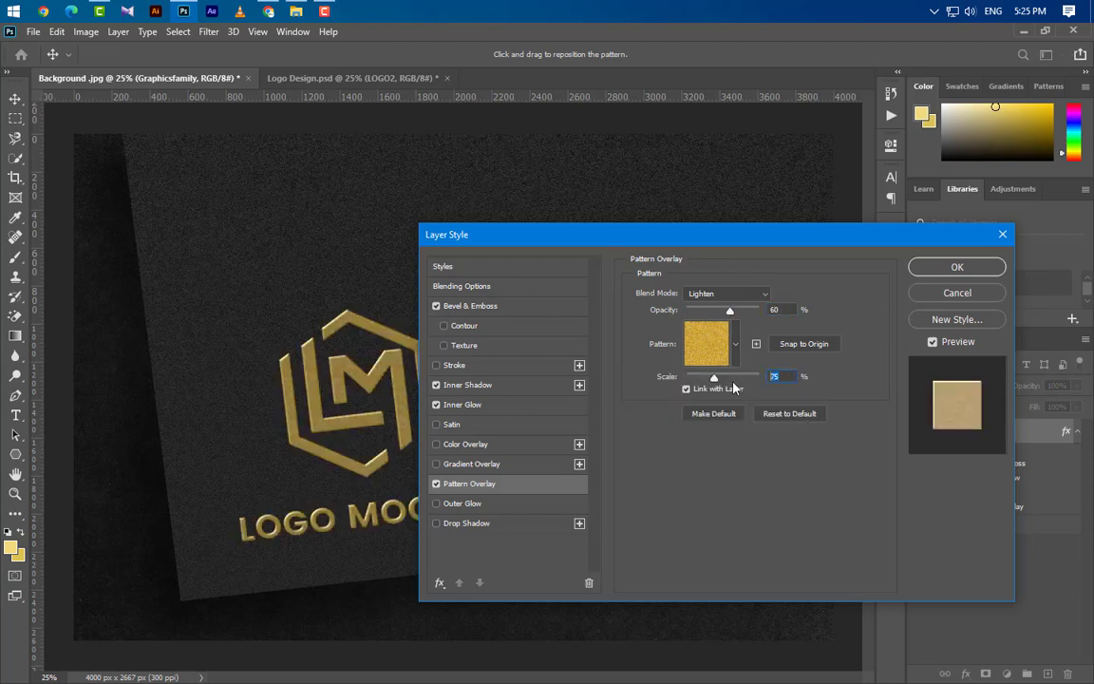
pyautogui.write('555')
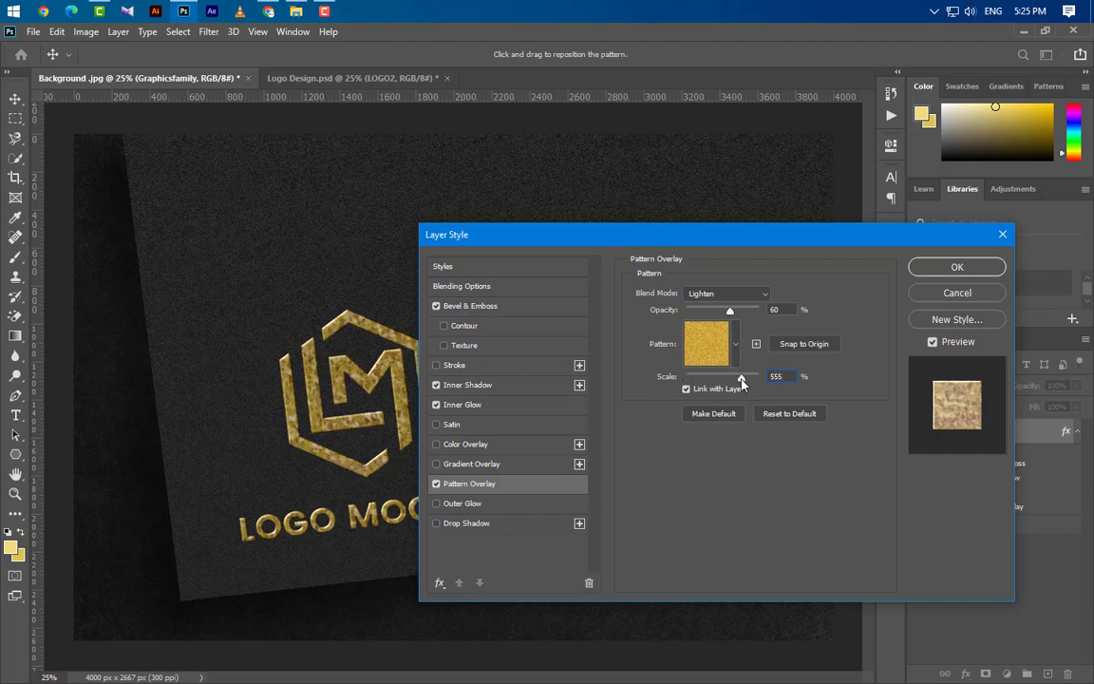
pyautogui.click(740, 295)
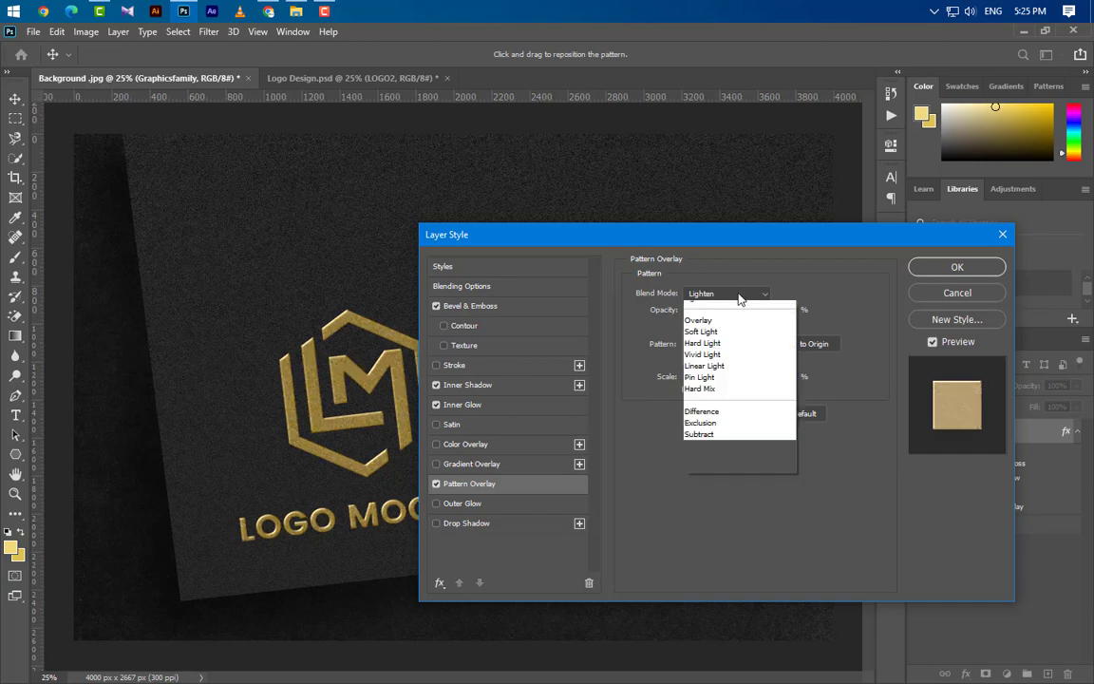
pyautogui.click(731, 304)
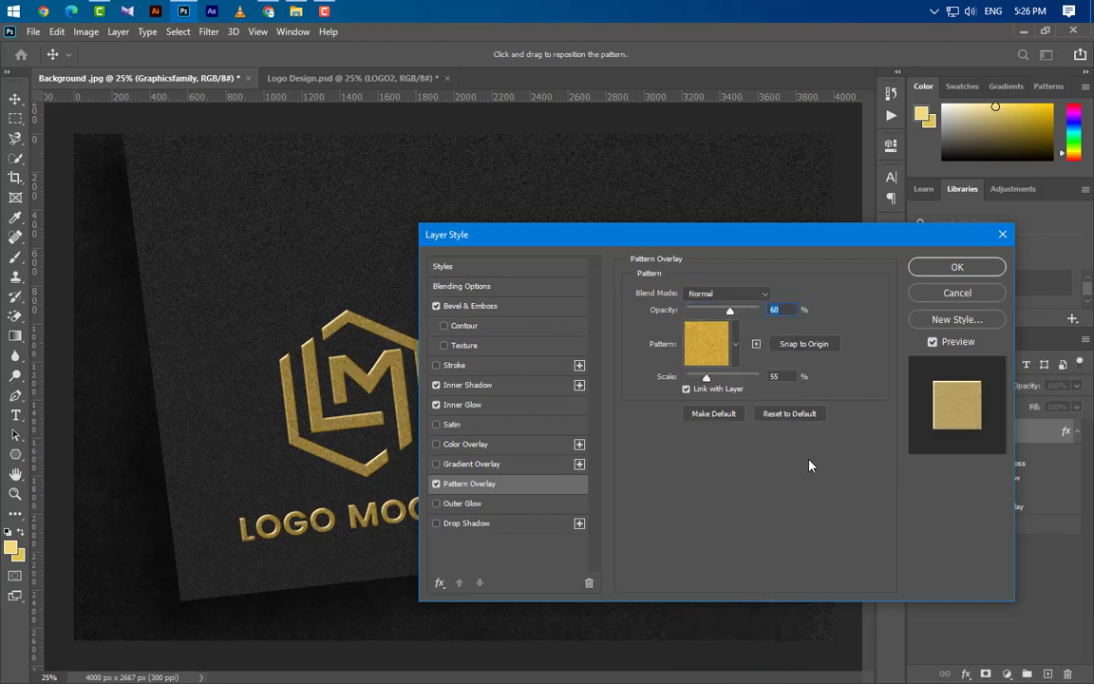
# Add an outer glow to the logo with Linear Burn, 5% opacity, 10% noise and colour 000000.
pyautogui.click(513, 505)
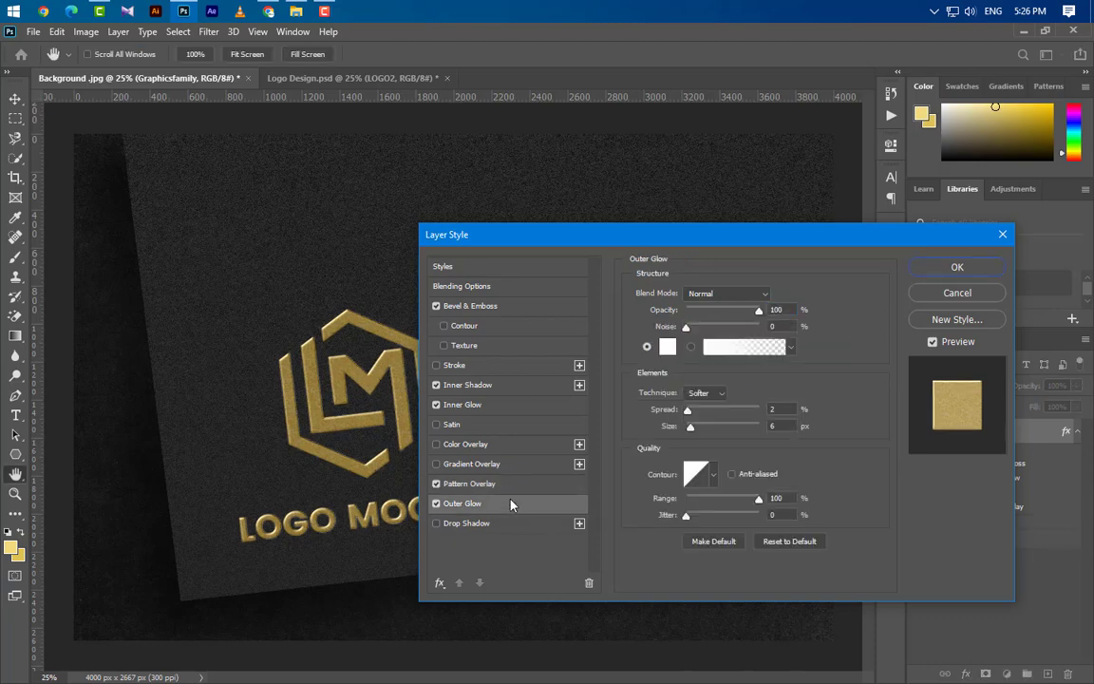
pyautogui.click(727, 294)
pyautogui.click(728, 378)
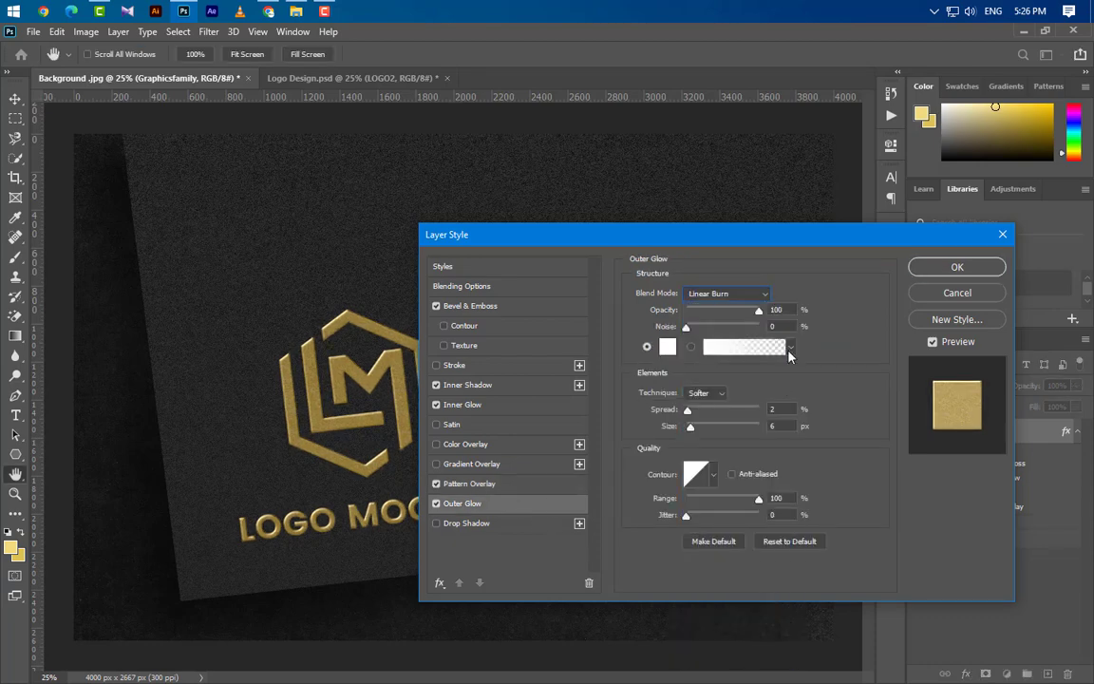
pyautogui.moveTo(789, 313); pyautogui.dragTo(722, 312)
pyautogui.write('5')
pyautogui.press('BackSpace')
pyautogui.write('10')
pyautogui.click(667, 346)
pyautogui.click(693, 612)
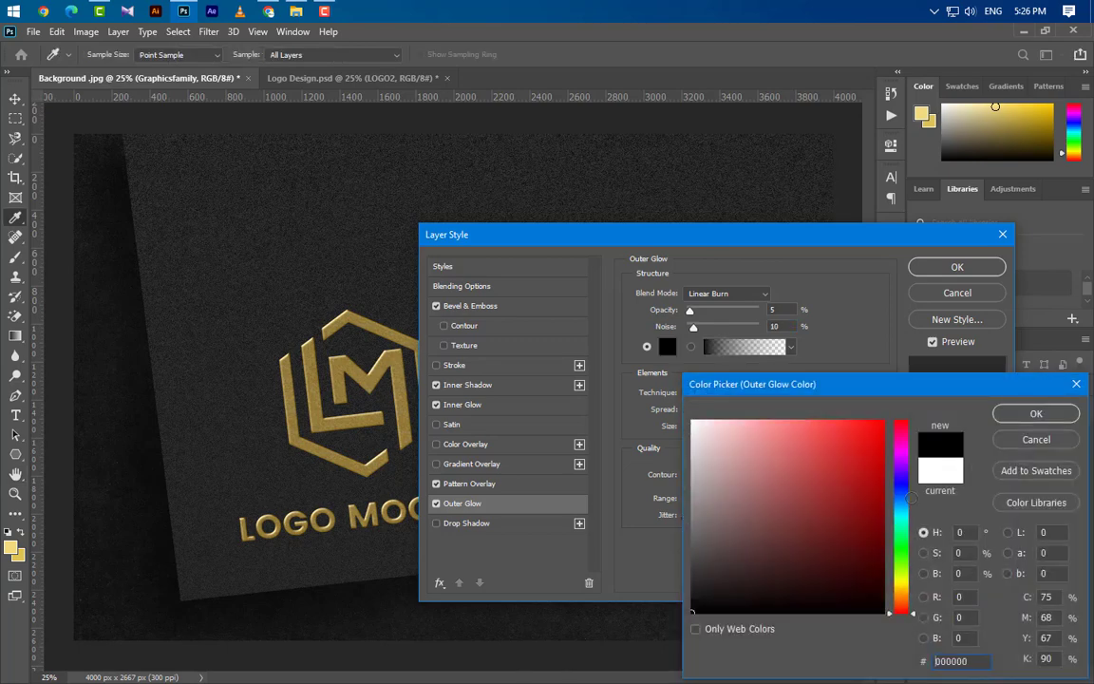
pyautogui.press('Return')
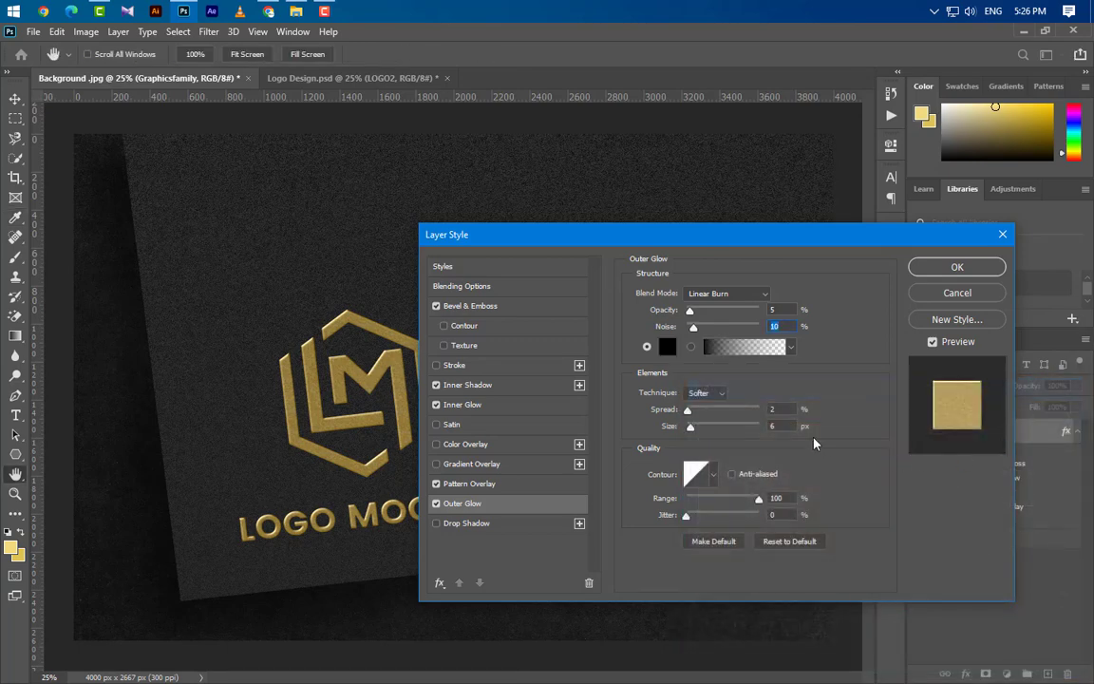
# Set the outer glow's spread to 0%, size to 10 px and range to 50%.
pyautogui.click(785, 406)
pyautogui.moveTo(792, 503); pyautogui.dragTo(726, 500)
pyautogui.write('50')
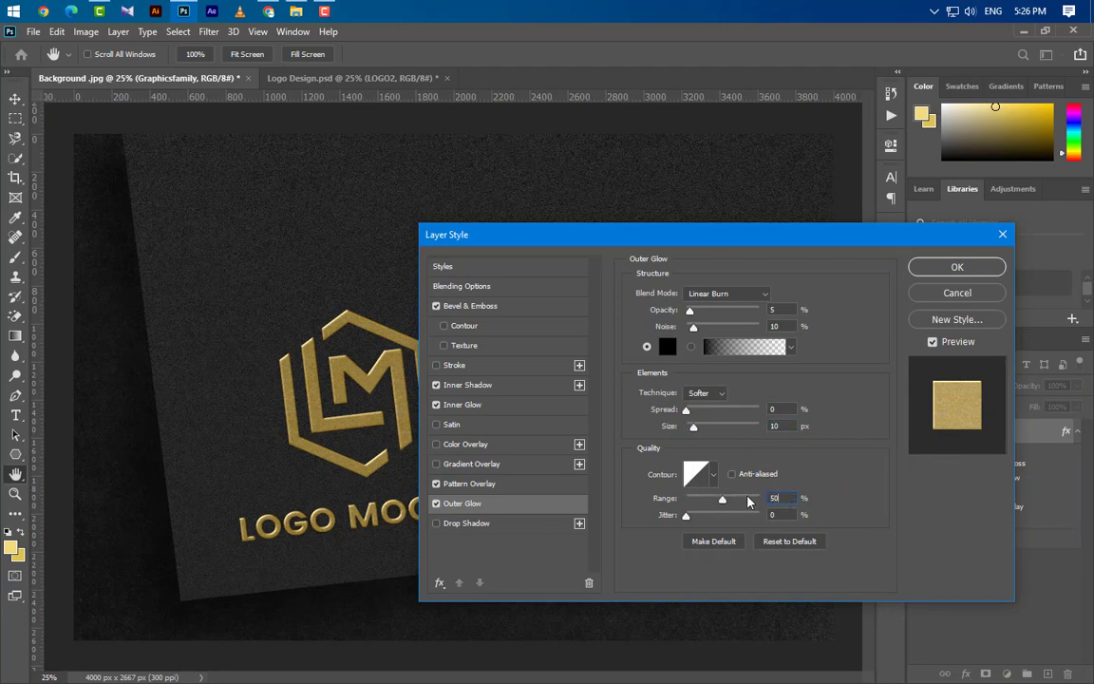
# Add a drop shadow to the logo with colour ffffff and Linear Dodge (Add) blend mode.
pyautogui.click(523, 524)
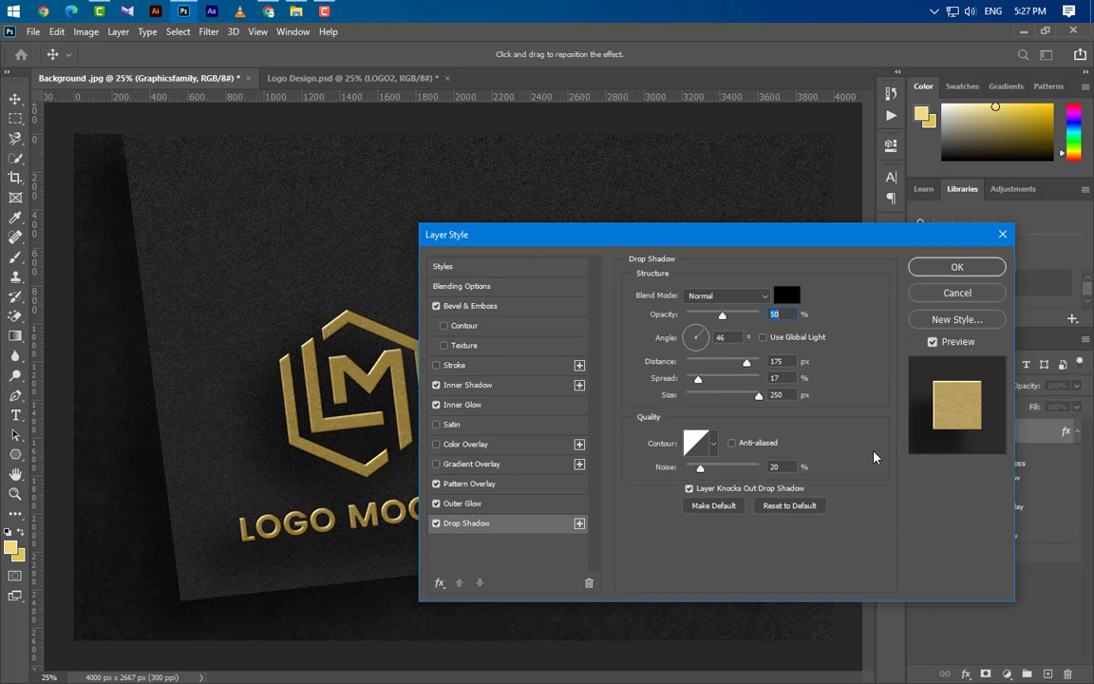
pyautogui.click(786, 296)
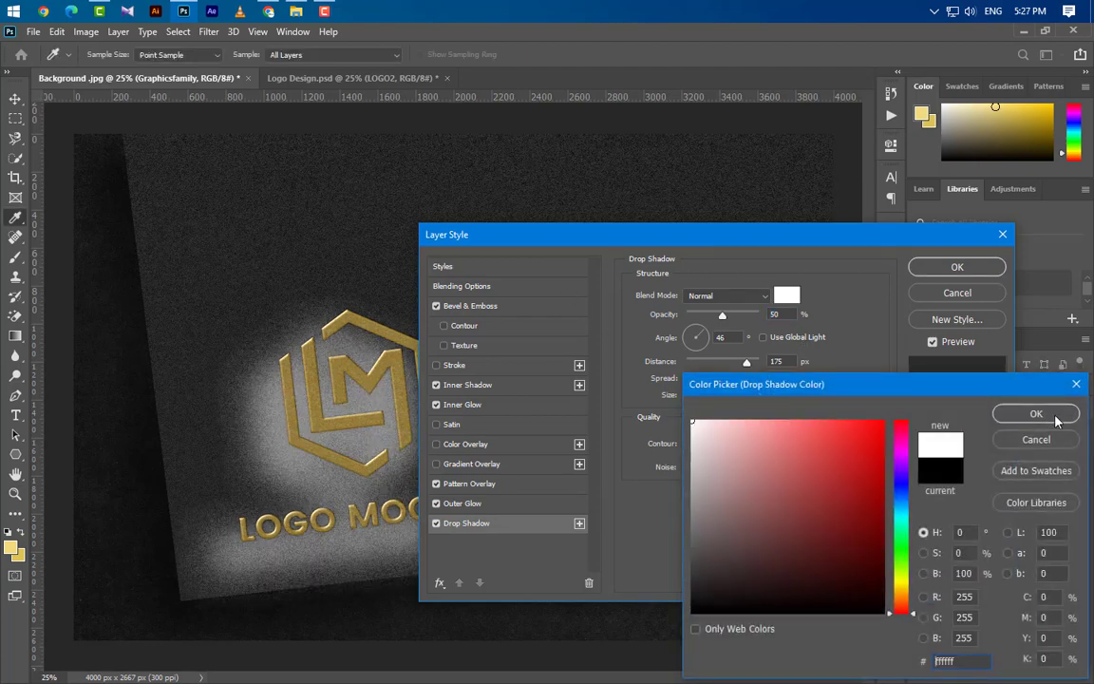
pyautogui.press('Return')
pyautogui.click(725, 295)
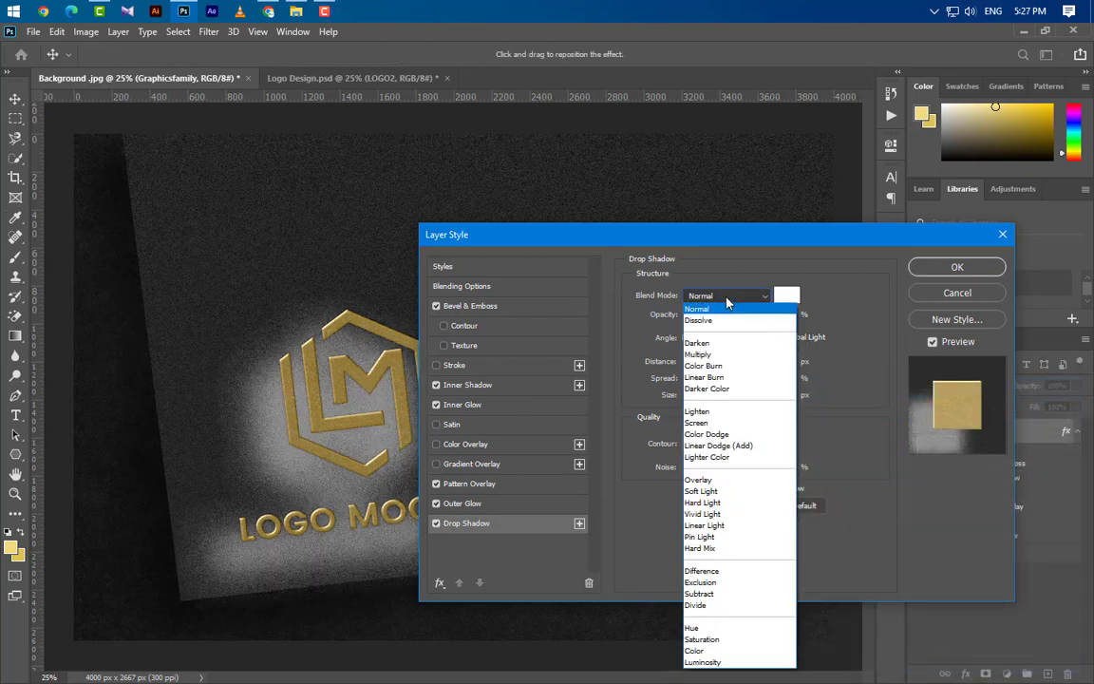
pyautogui.click(720, 445)
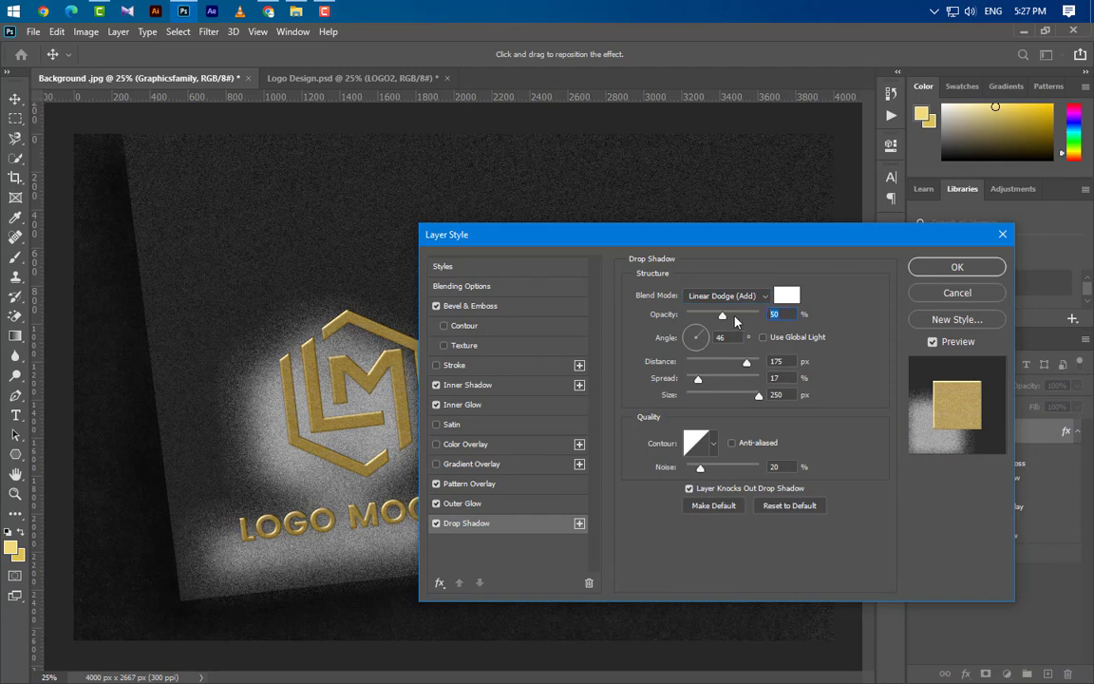
# Set the drop shadow's opacity to 20%, angle to 120°, distance to 2 px, spread to 0% and size to 1 px, and apply the layer style.
pyautogui.write('20')
pyautogui.press('Tab')
pyautogui.write('120')
pyautogui.press('Tab')
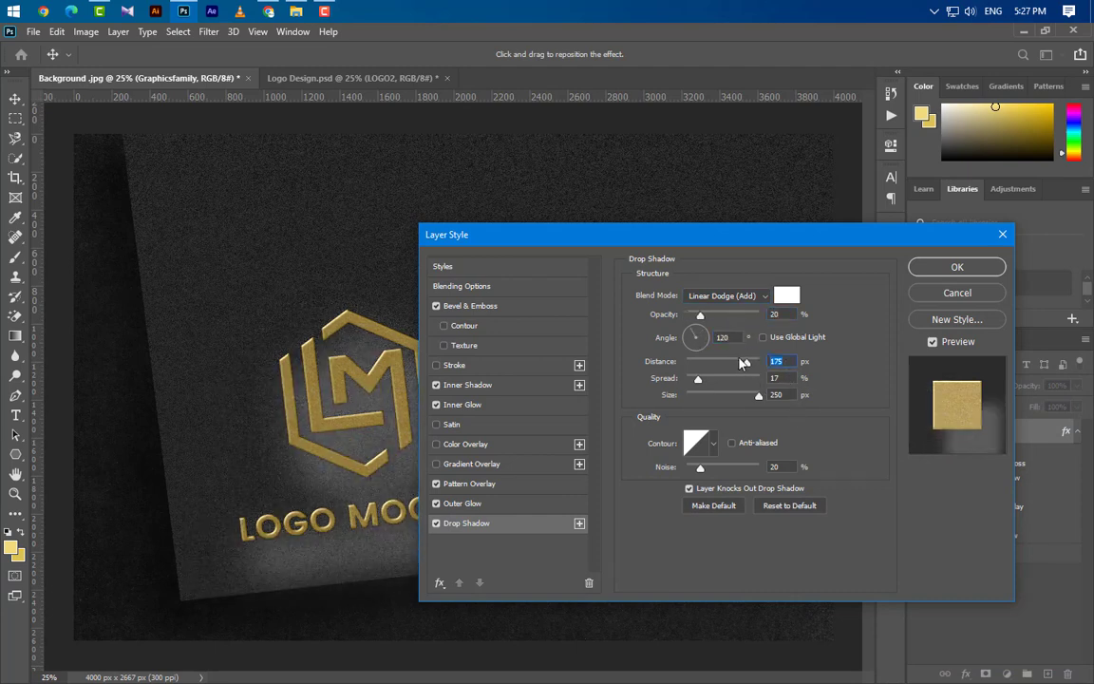
pyautogui.write('2')
pyautogui.press('Tab')
pyautogui.write('0')
pyautogui.press('Tab')
pyautogui.write('1')
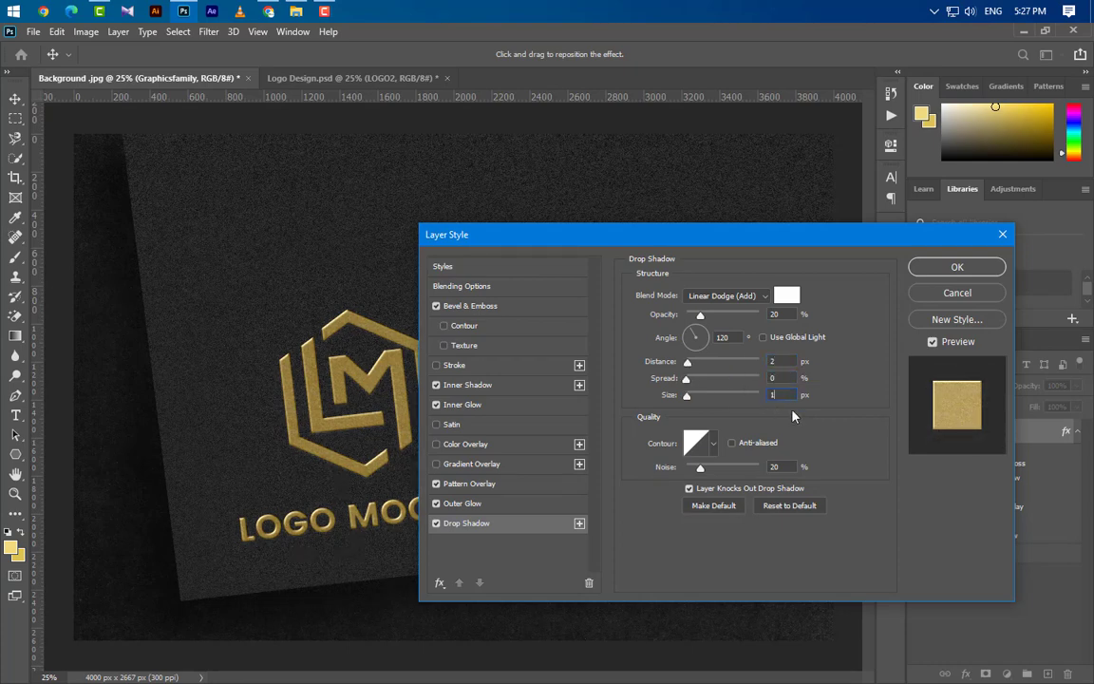
pyautogui.moveTo(786, 467); pyautogui.dragTo(724, 463)
pyautogui.click(954, 267)
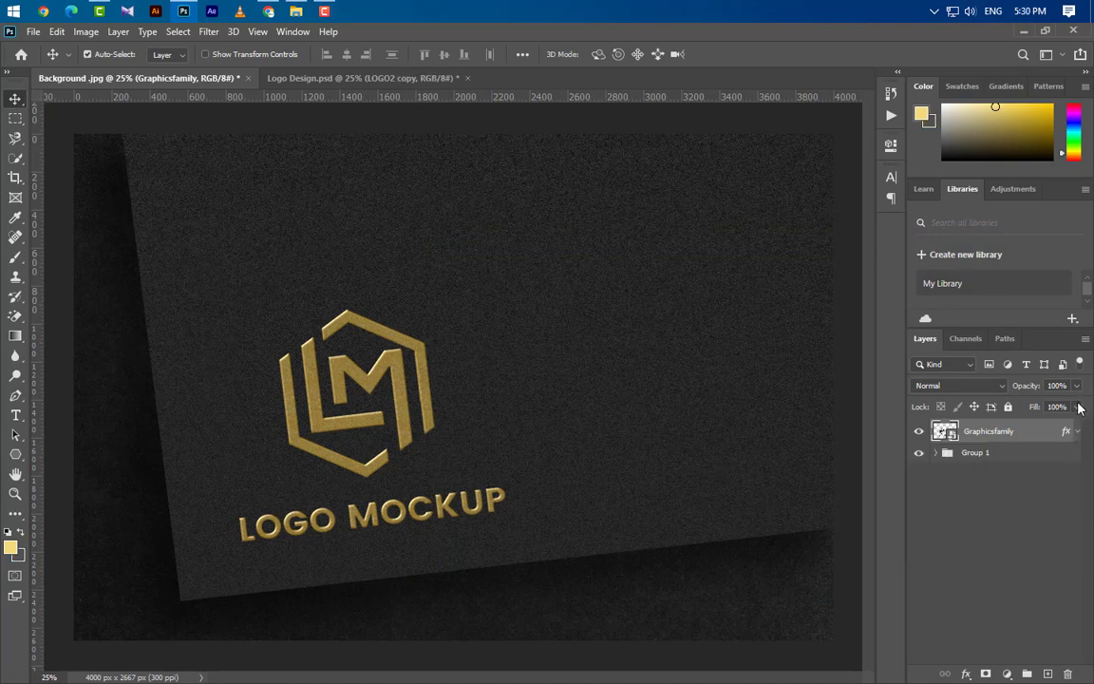
# Set the Graphicsfamily layer's fill to 0% and duplicate the layer without its layer effects.
pyautogui.click(1075, 406)
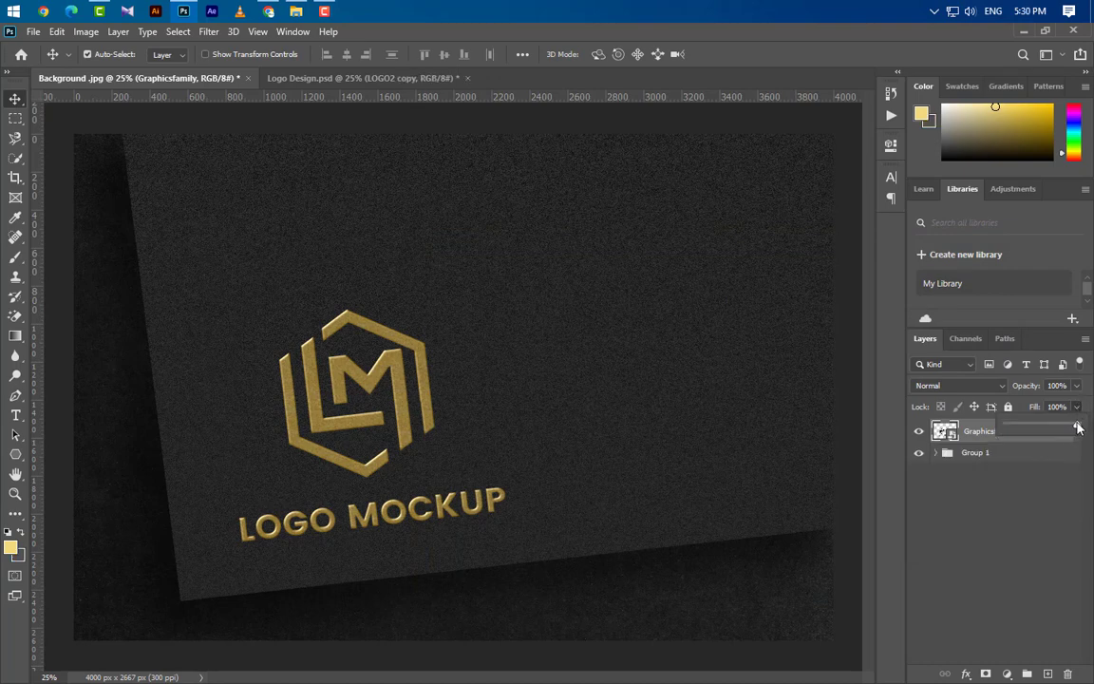
pyautogui.moveTo(1077, 428); pyautogui.dragTo(1048, 673)
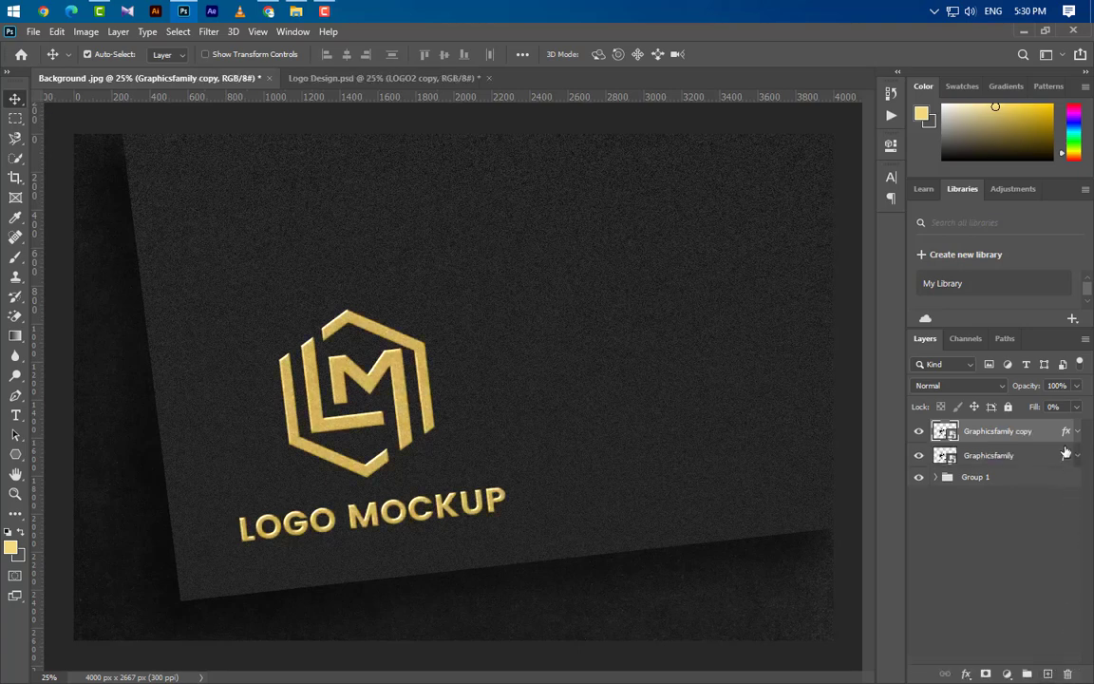
pyautogui.moveTo(1065, 454); pyautogui.dragTo(1072, 657)
pyautogui.moveTo(1067, 671); pyautogui.dragTo(1067, 671)
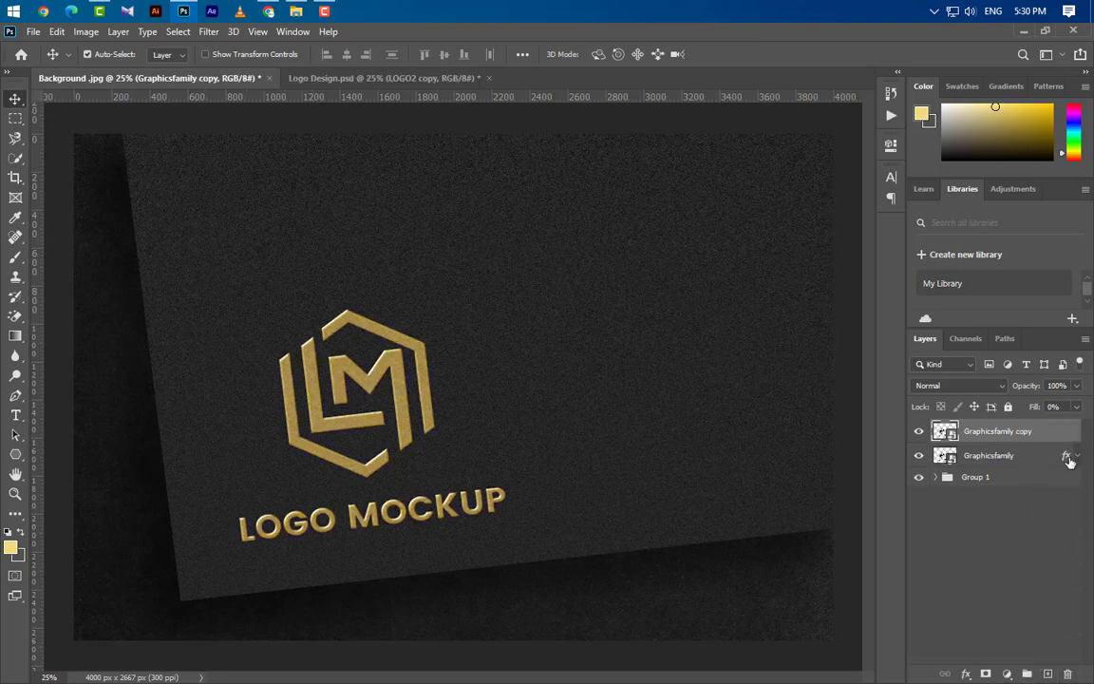
# Add a gradient overlay to the Graphicsfamily copy with a 505050 start stop and no middle colour stop.
pyautogui.doubleClick(1065, 433)
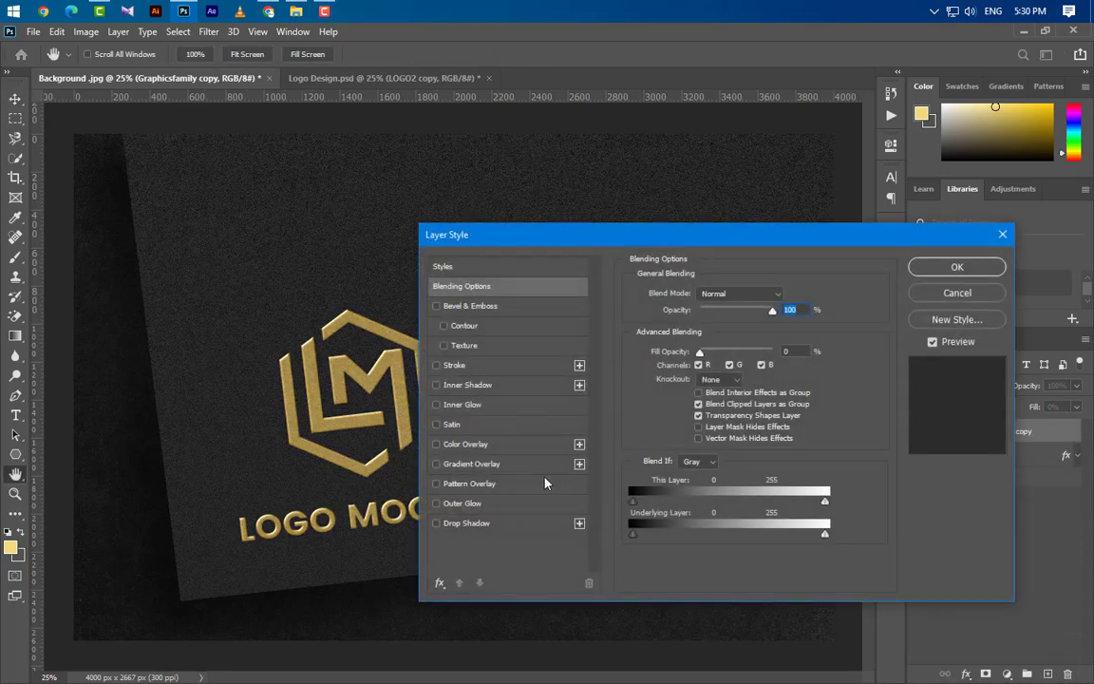
pyautogui.click(465, 463)
pyautogui.click(723, 328)
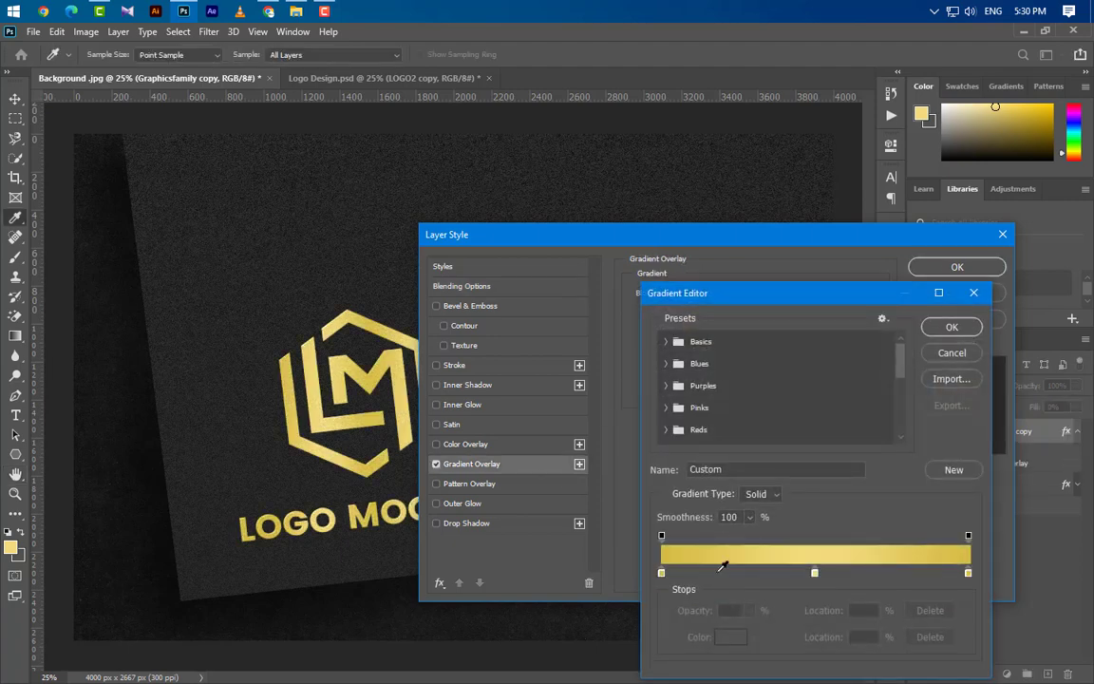
pyautogui.click(661, 572)
pyautogui.doubleClick(661, 572)
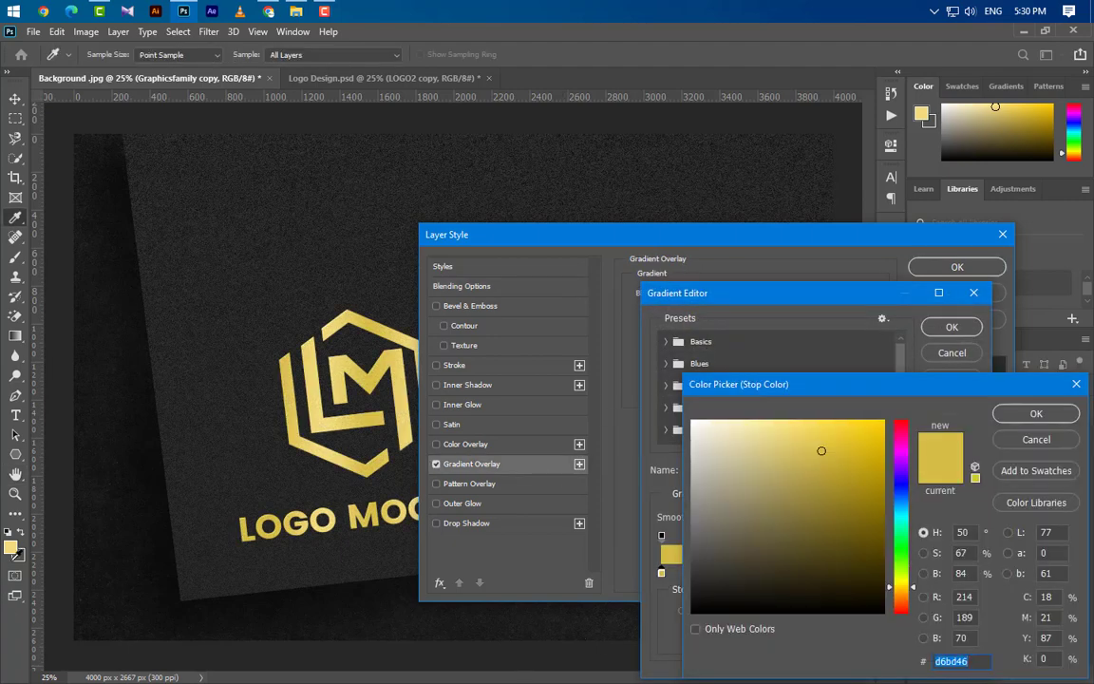
pyautogui.write('505050')
pyautogui.click(1036, 414)
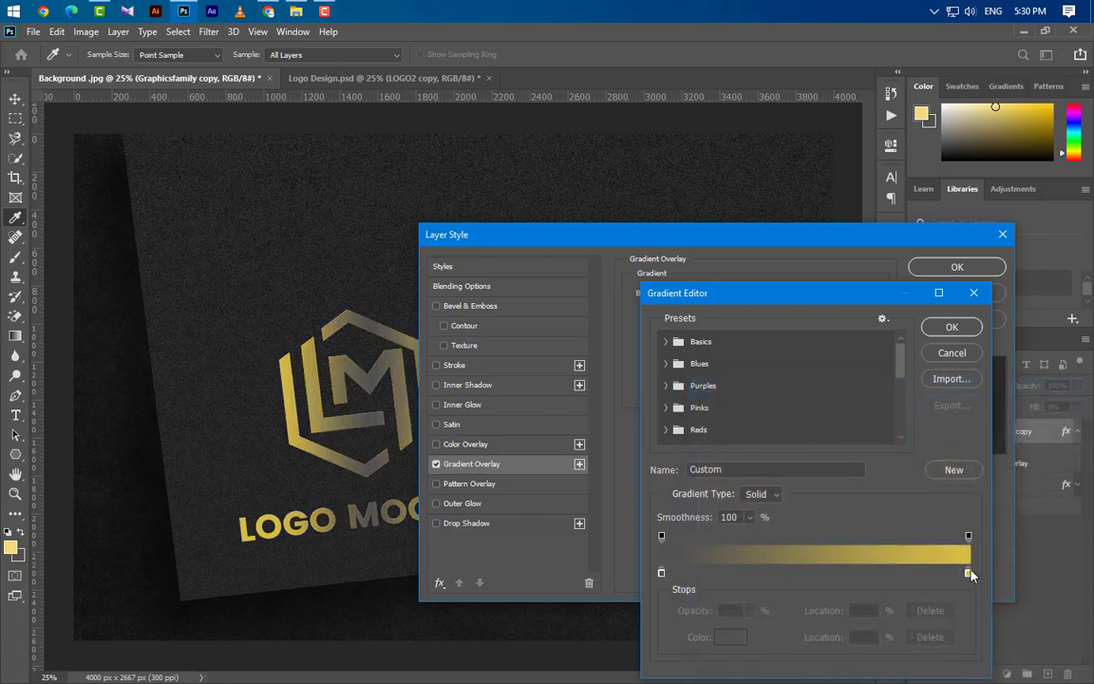
# Set the gradient's end colour stop to a4a4a4 and accept the edited gradient.
pyautogui.click(969, 573)
pyautogui.doubleClick(968, 573)
pyautogui.write('a4a4a4')
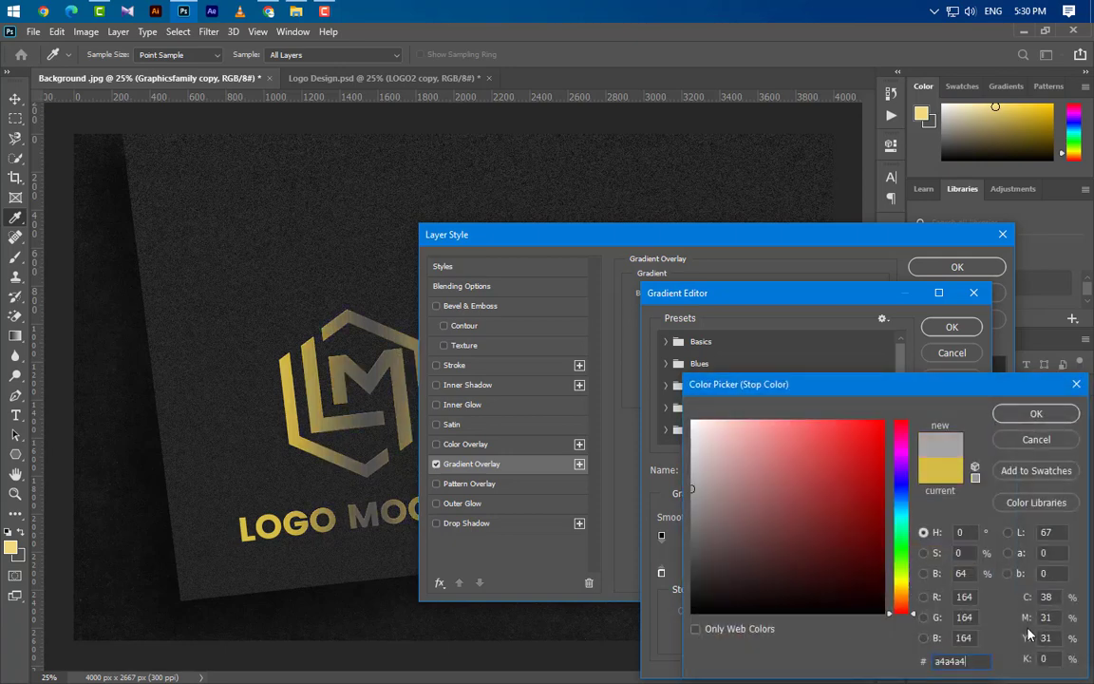
pyautogui.click(1036, 414)
pyautogui.click(952, 327)
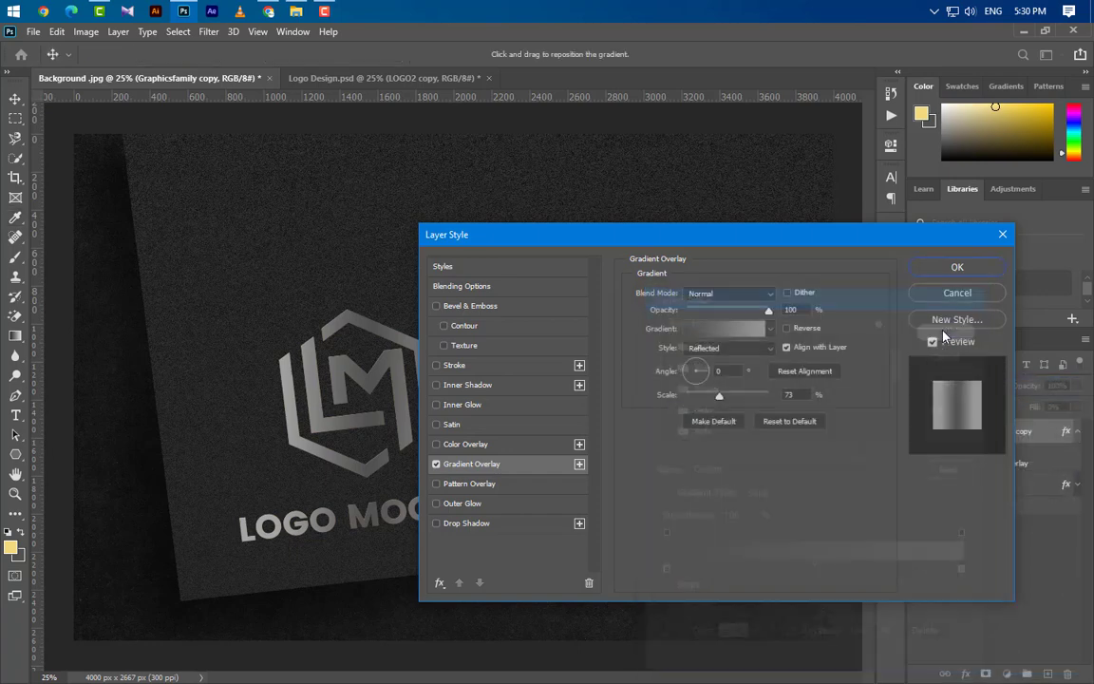
# Set the gradient overlay to Linear Light blending with a Linear style and reverse the gradient.
pyautogui.click(738, 295)
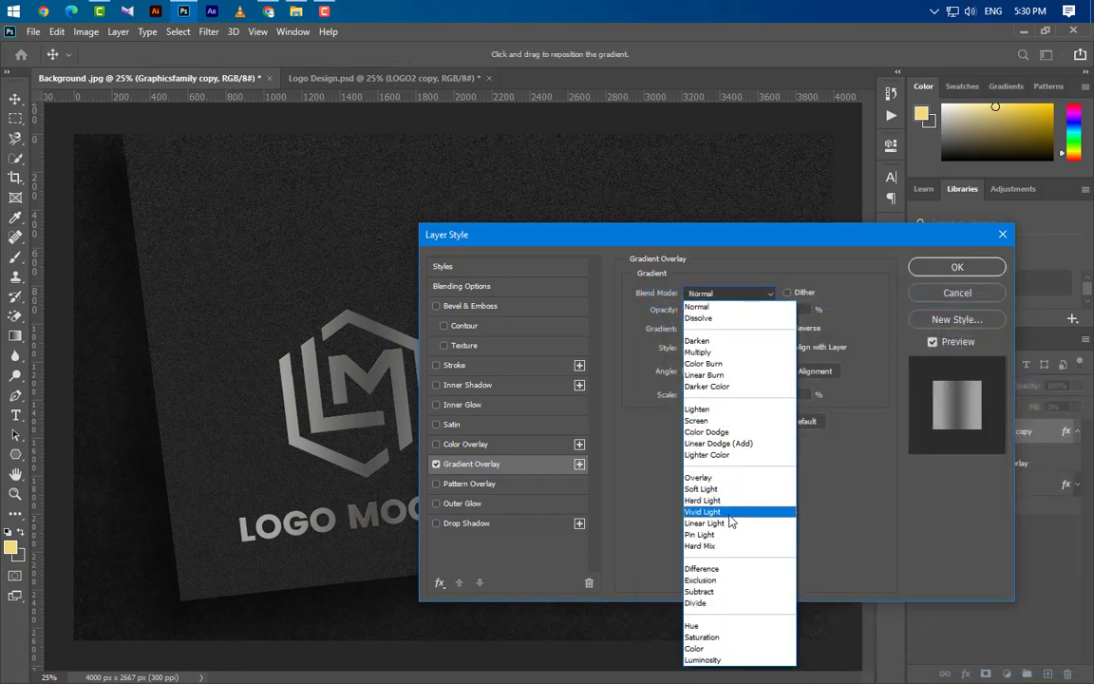
pyautogui.click(731, 522)
pyautogui.click(801, 309)
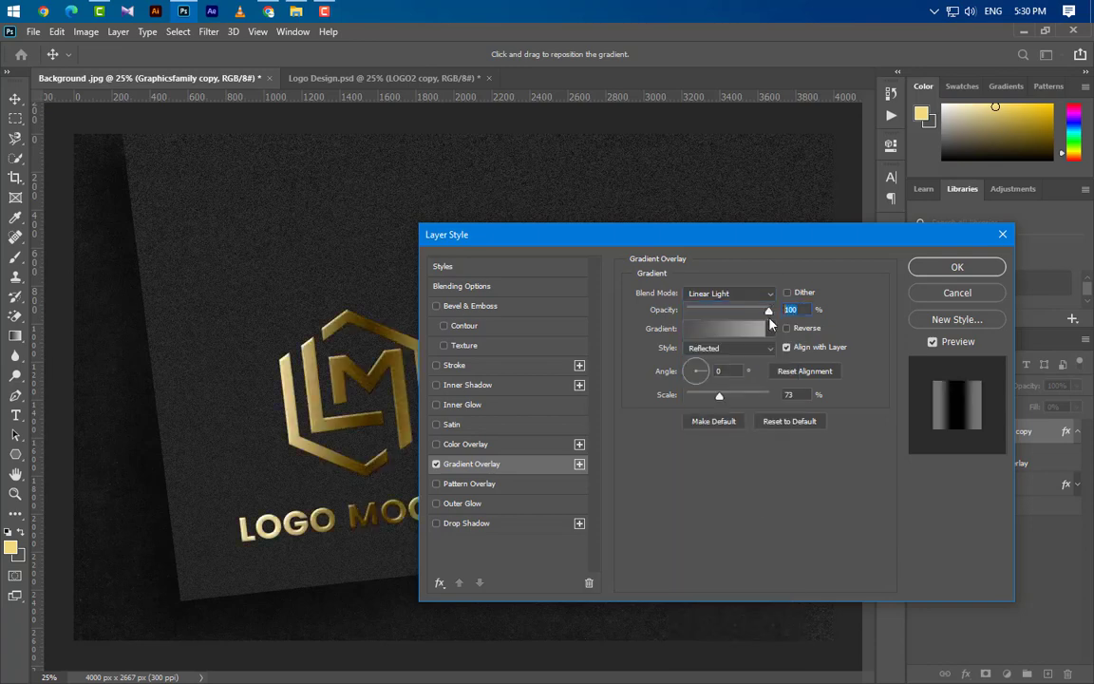
pyautogui.click(727, 347)
pyautogui.click(725, 359)
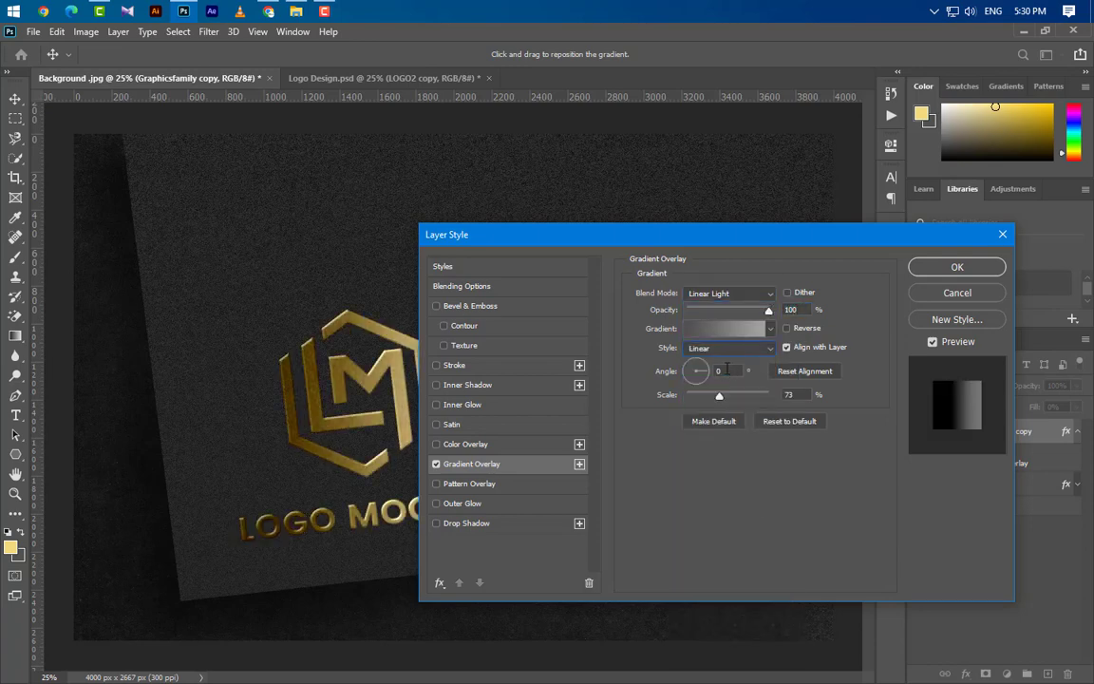
pyautogui.click(786, 328)
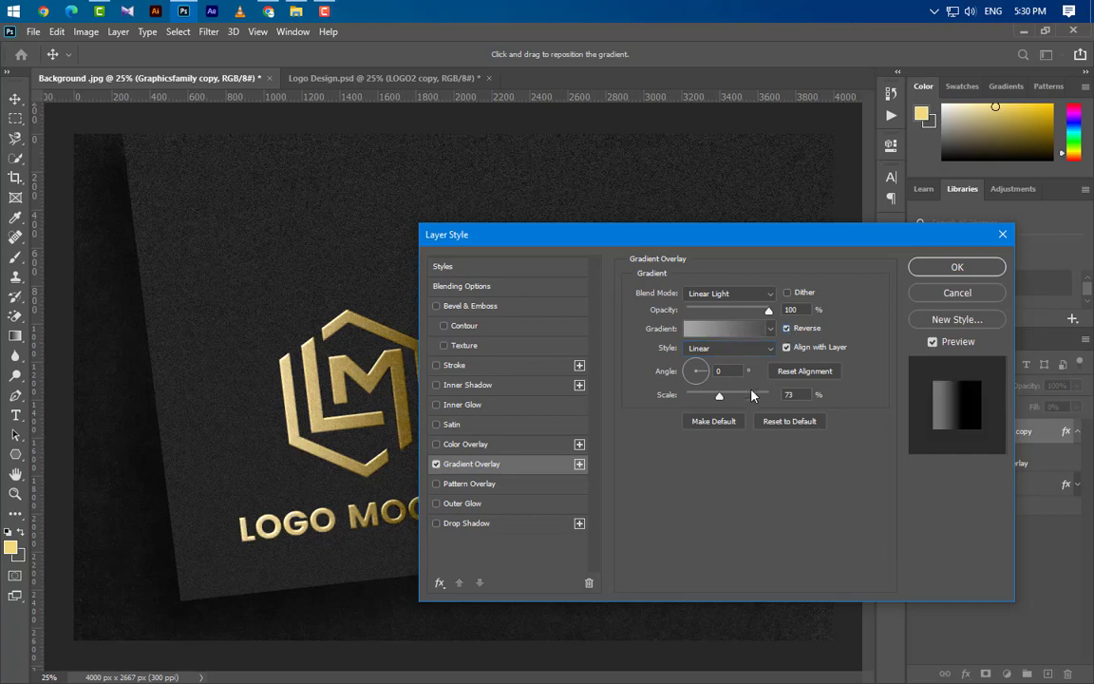
# Set the gradient overlay's angle to -33° and scale to 100%, and apply the layer style.
pyautogui.click(694, 371)
pyautogui.write('-33')
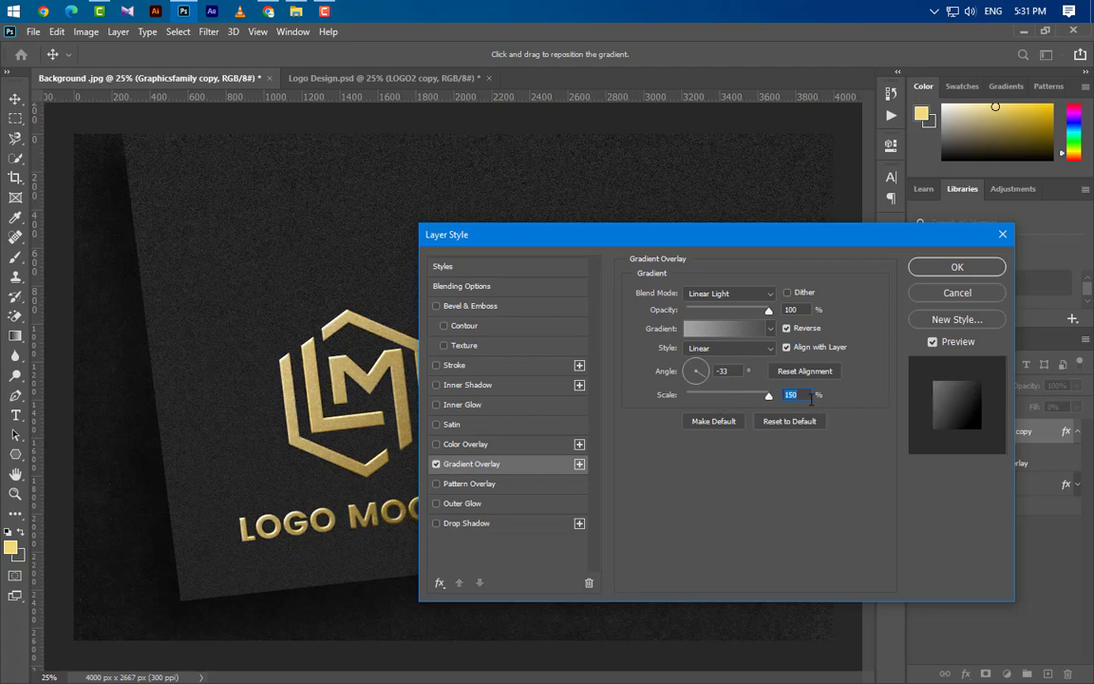
pyautogui.write('100')
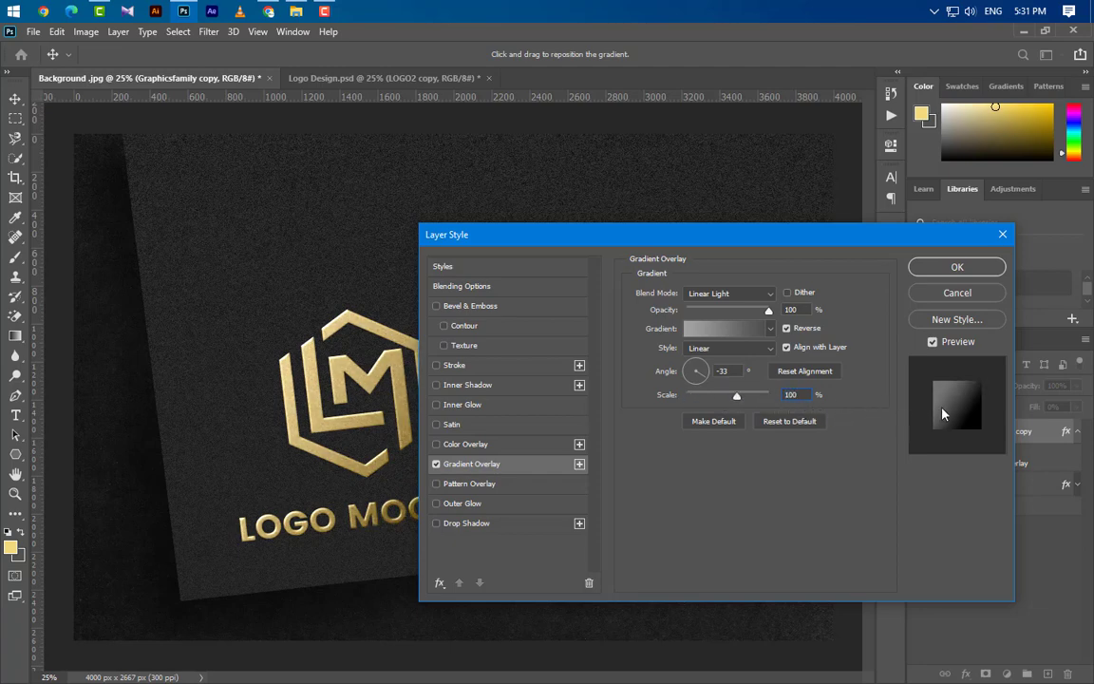
pyautogui.click(969, 273)
pyautogui.click(1076, 431)
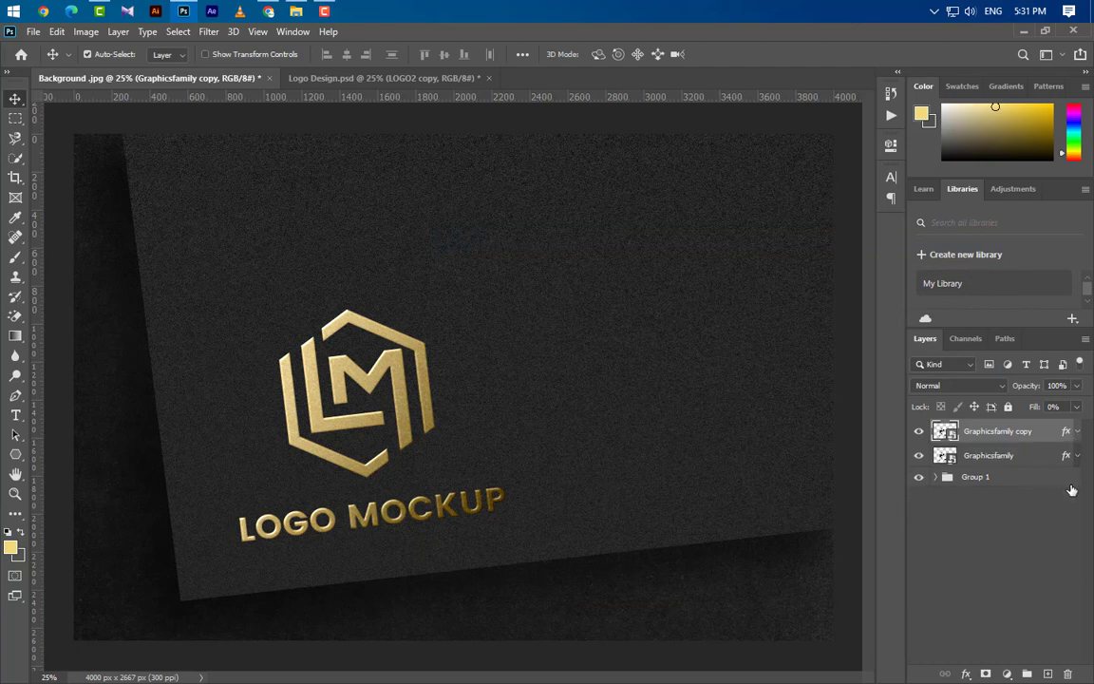
# Duplicate the Graphicsfamily copy layer and remove the layer effects from the duplicate.
pyautogui.moveTo(1044, 433); pyautogui.dragTo(1047, 673)
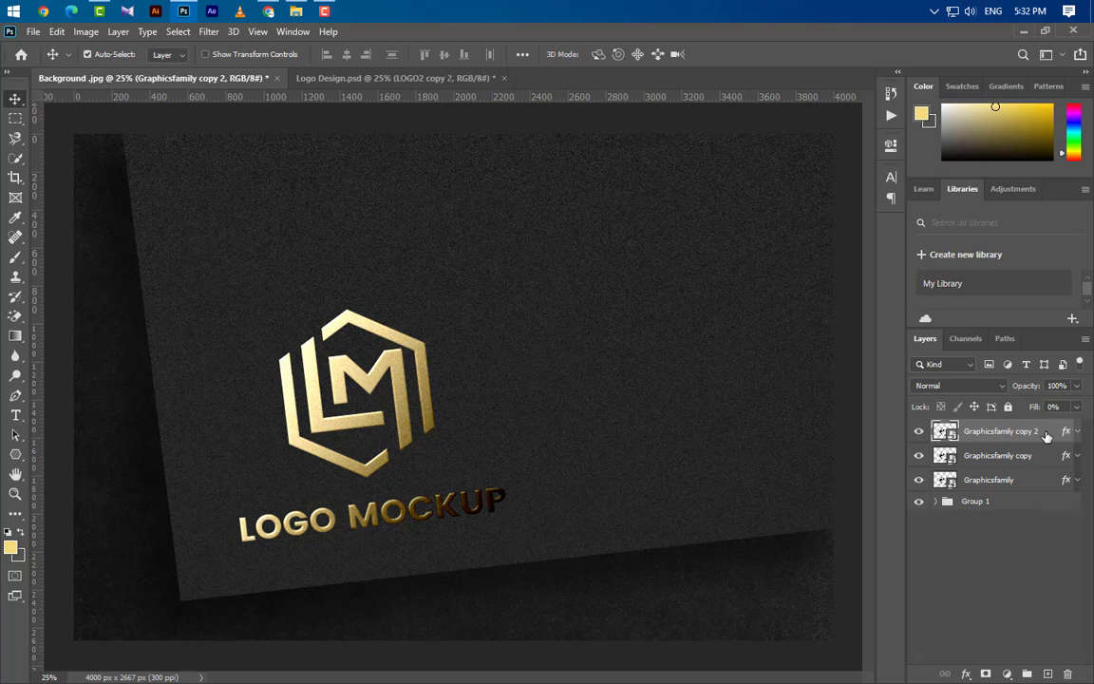
pyautogui.moveTo(1066, 433); pyautogui.dragTo(1067, 673)
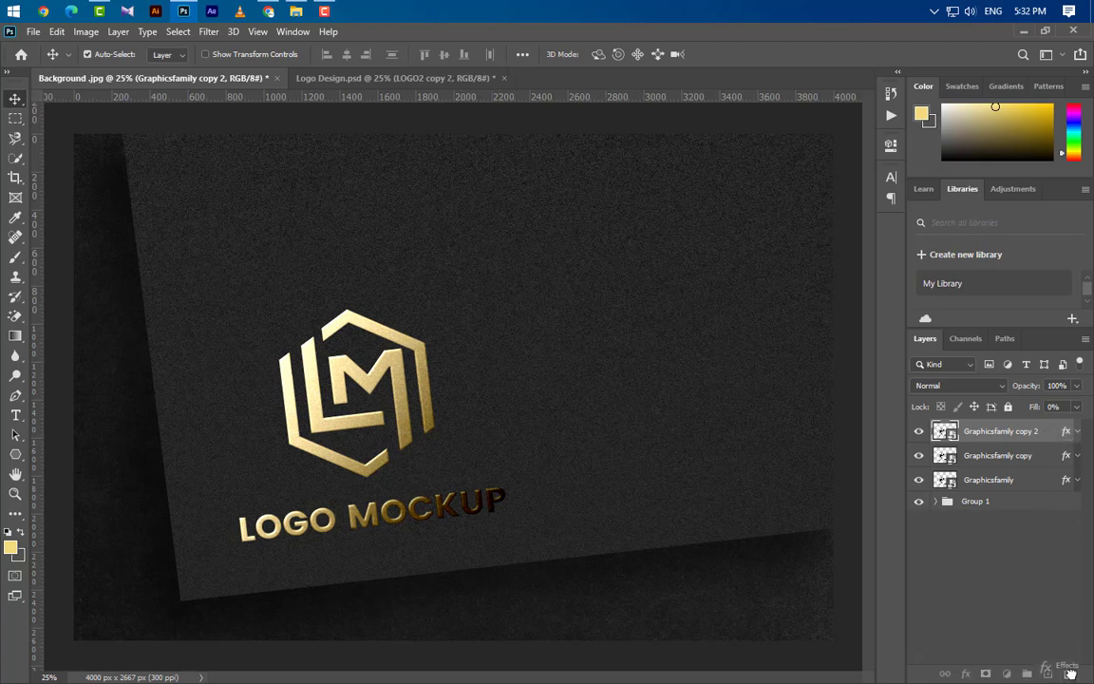
pyautogui.press('h')
# Add a Bevel & Emboss to Graphicsfamily copy 2 with Outer Bevel, Smooth, 100% depth, 4 px size, 1 px soften, -70° angle and 26° altitude.
pyautogui.doubleClick(1067, 443)
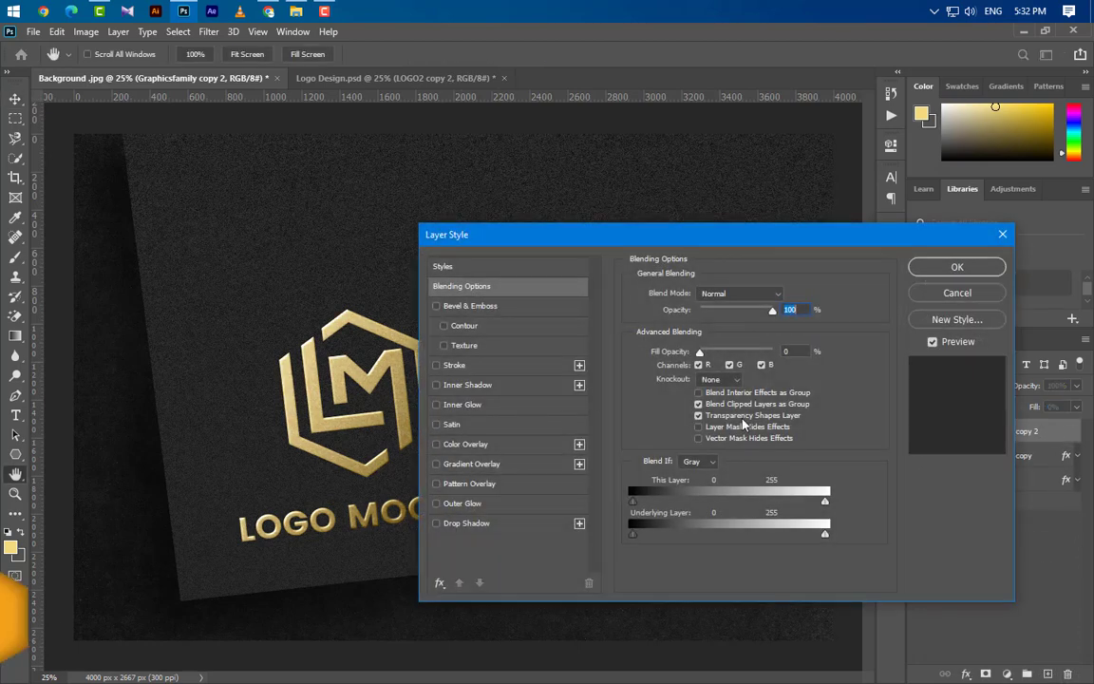
pyautogui.click(456, 304)
pyautogui.click(727, 296)
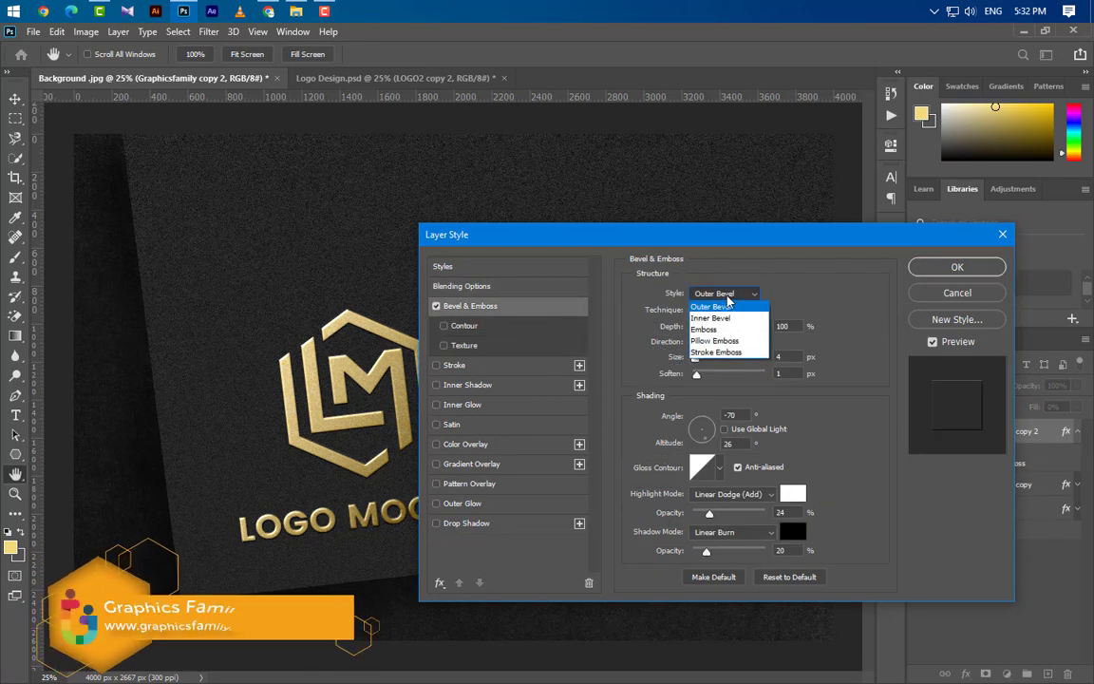
pyautogui.click(720, 306)
pyautogui.click(726, 313)
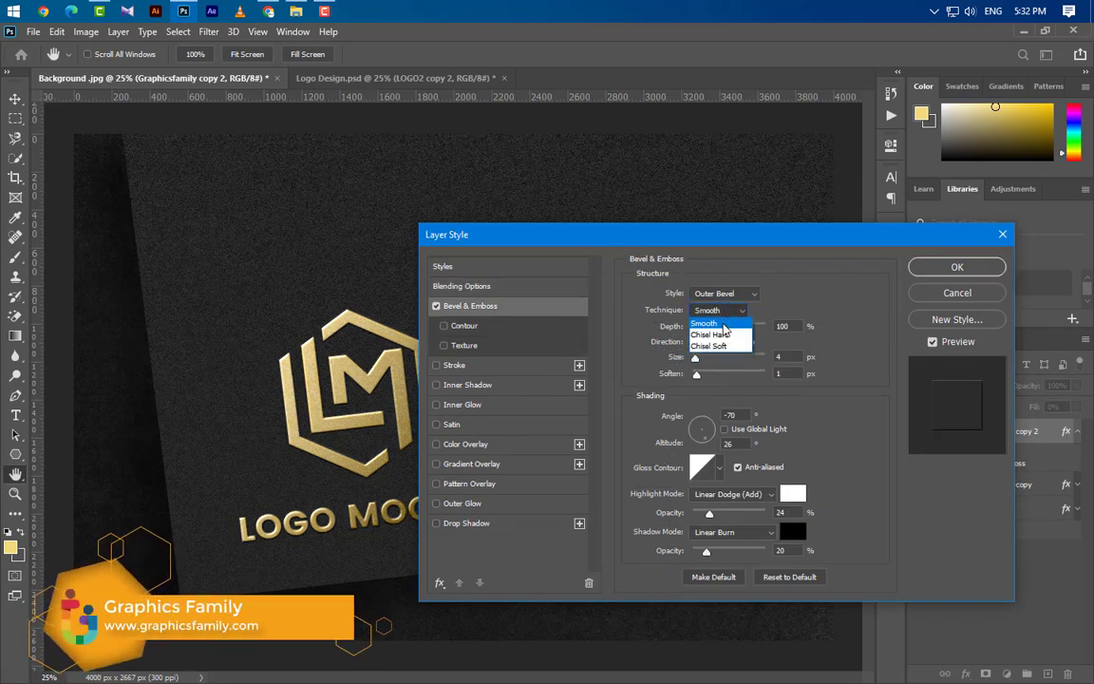
pyautogui.click(723, 323)
pyautogui.doubleClick(783, 326)
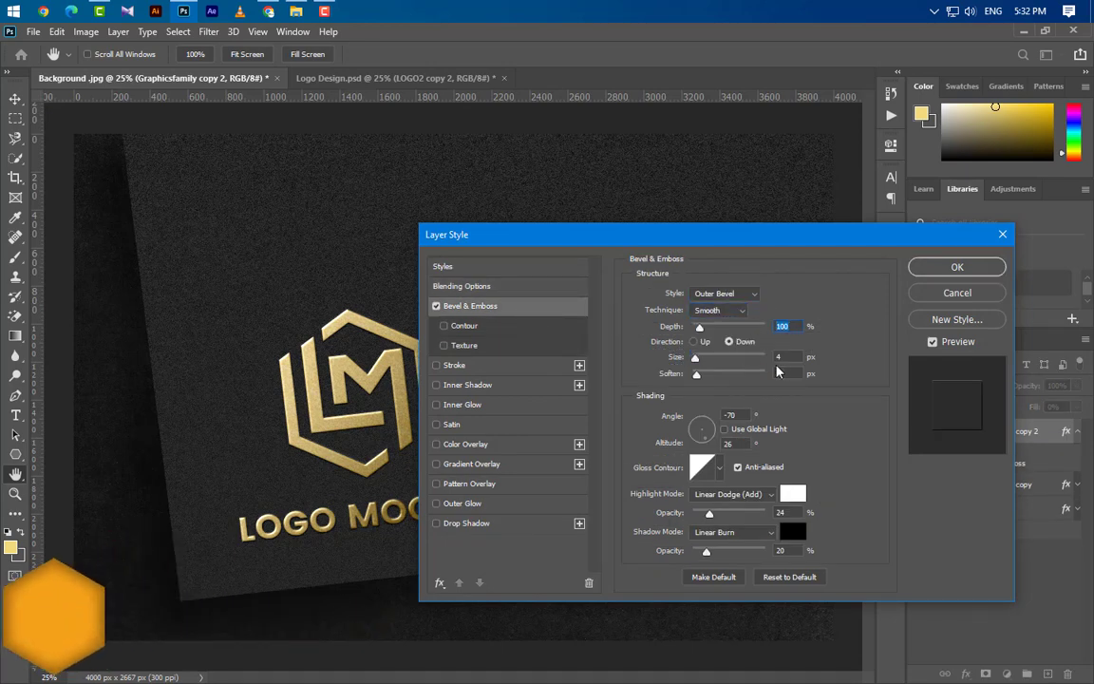
pyautogui.press('Tab')
pyautogui.doubleClick(719, 416)
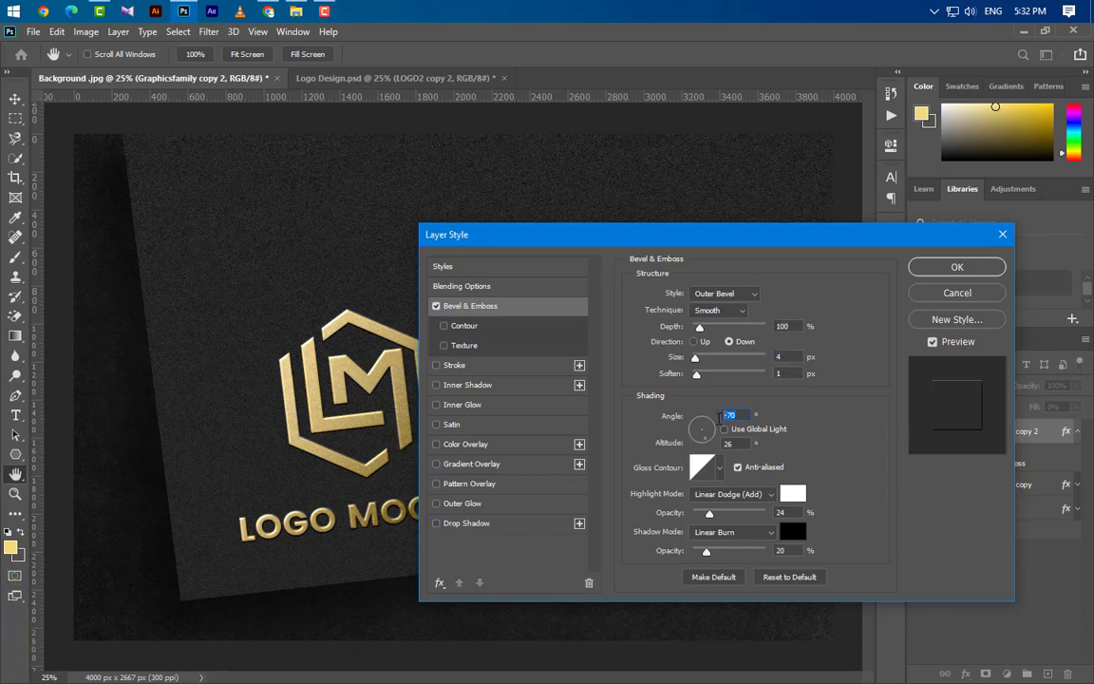
pyautogui.doubleClick(740, 443)
# Set the bevel's highlight to white in Linear Dodge (Add) and its shadow to 000000 in Linear Burn at 20%, and apply the style.
pyautogui.click(745, 494)
pyautogui.click(730, 454)
pyautogui.click(794, 495)
pyautogui.click(1033, 412)
pyautogui.click(733, 531)
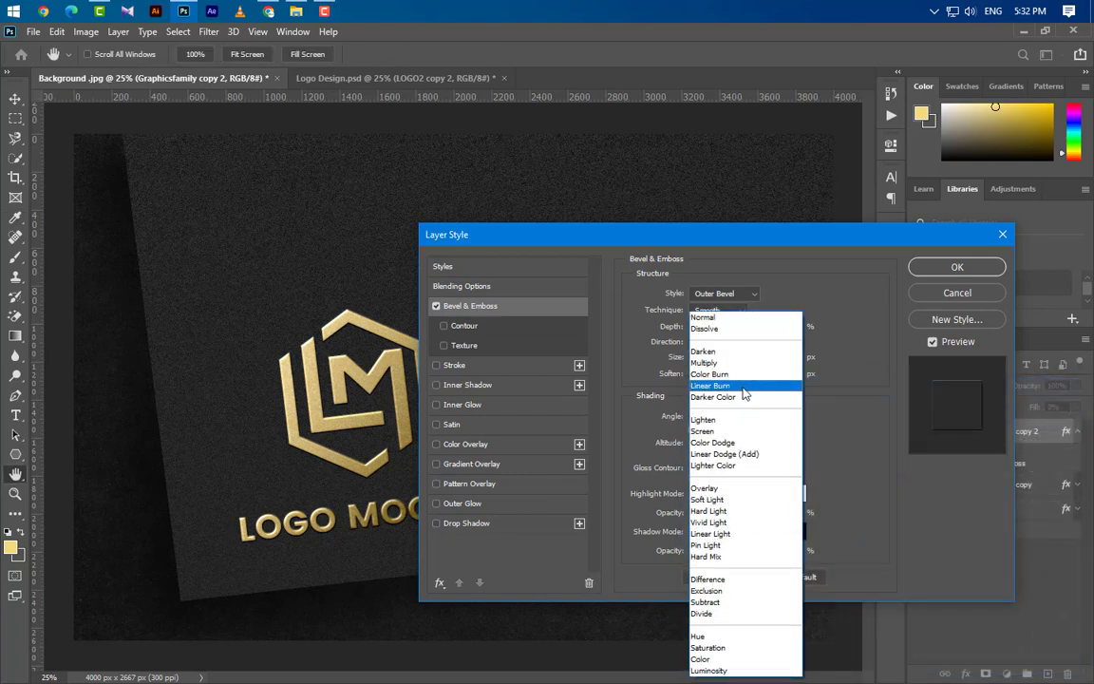
pyautogui.click(745, 387)
pyautogui.click(796, 535)
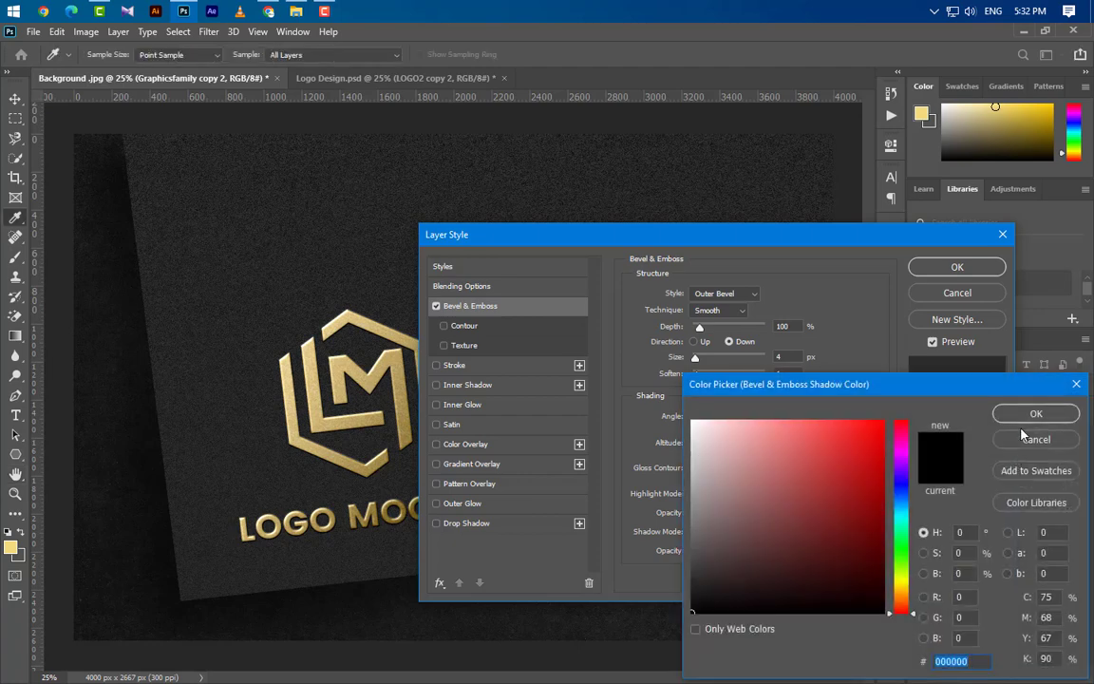
pyautogui.press('Return')
pyautogui.moveTo(790, 552); pyautogui.dragTo(740, 554)
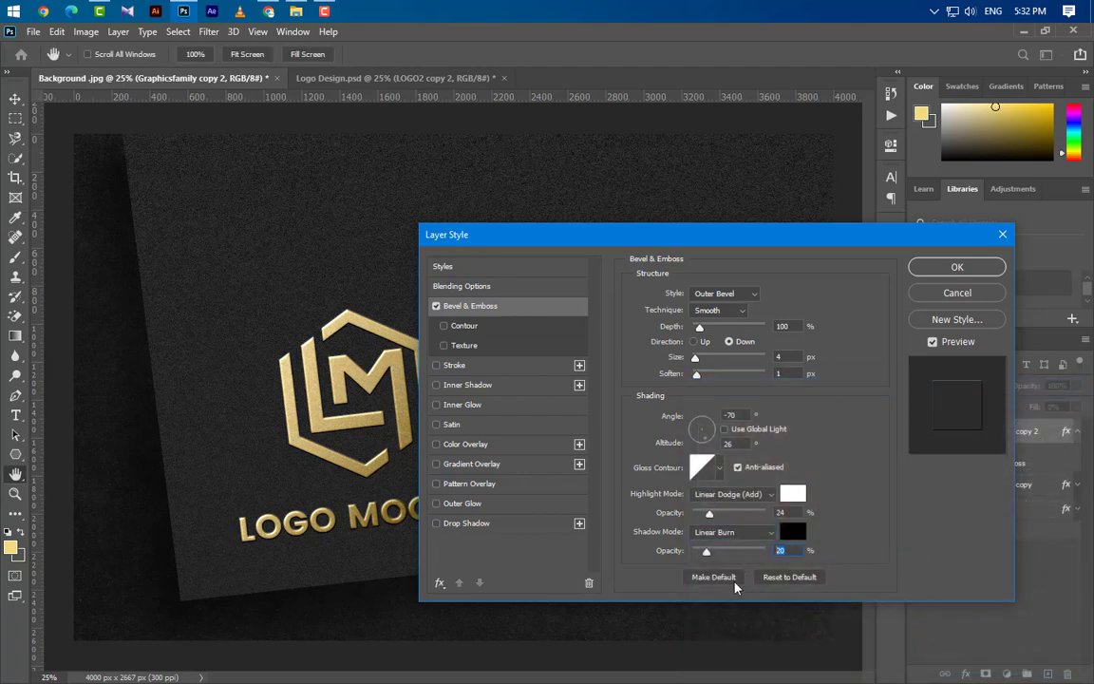
pyautogui.click(951, 270)
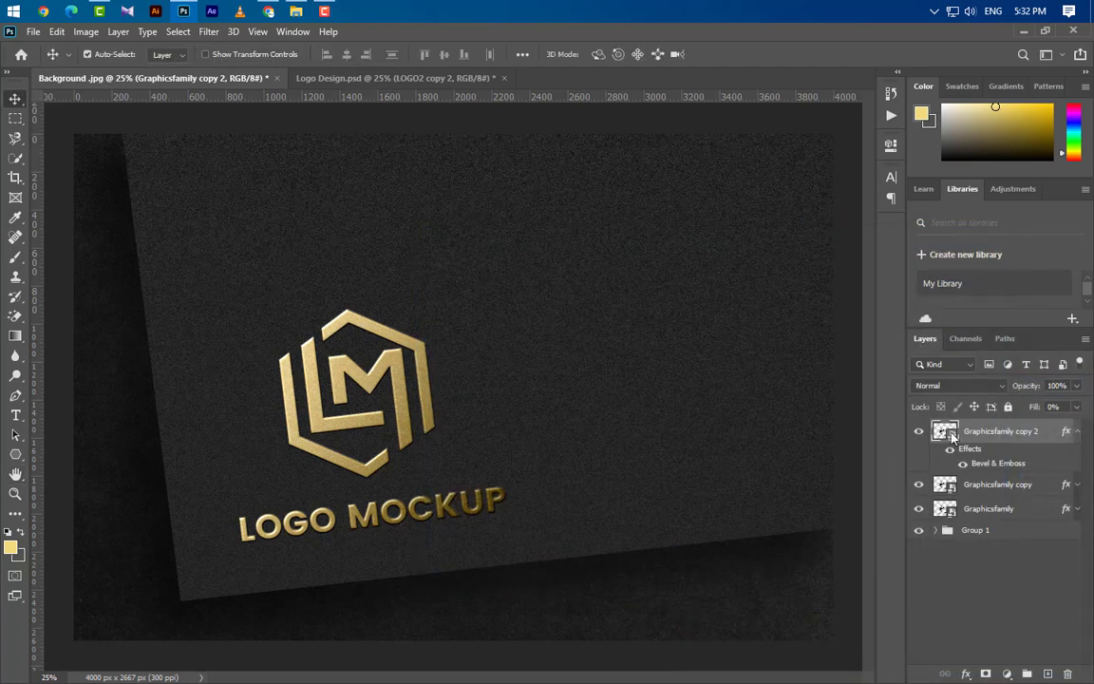
pyautogui.click(1077, 432)
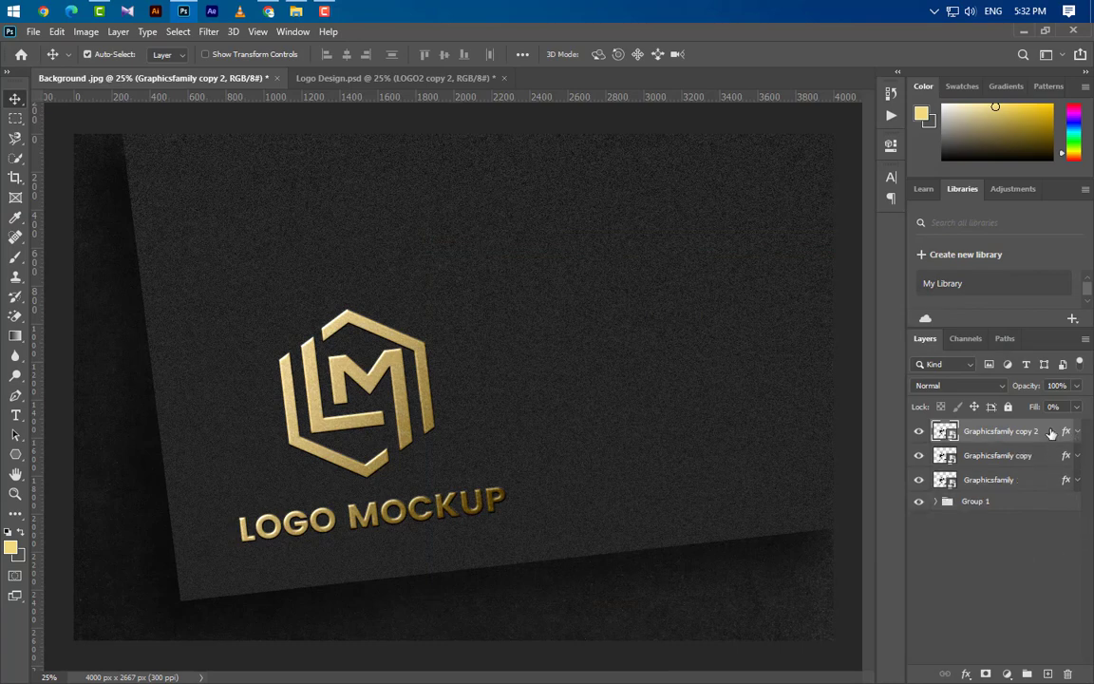
# Duplicate the Graphicsfamily copy 2 layer and set the duplicate's bevel style to Emboss with a depth of 250%.
pyautogui.moveTo(1050, 433); pyautogui.dragTo(1047, 673)
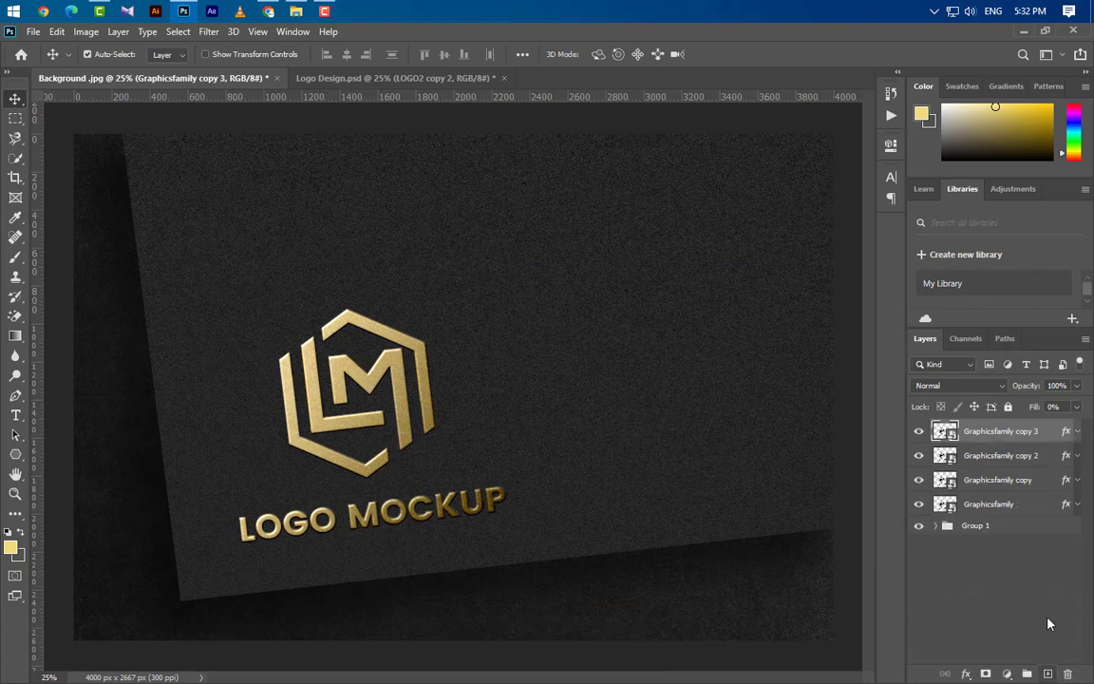
pyautogui.click(1076, 432)
pyautogui.doubleClick(987, 463)
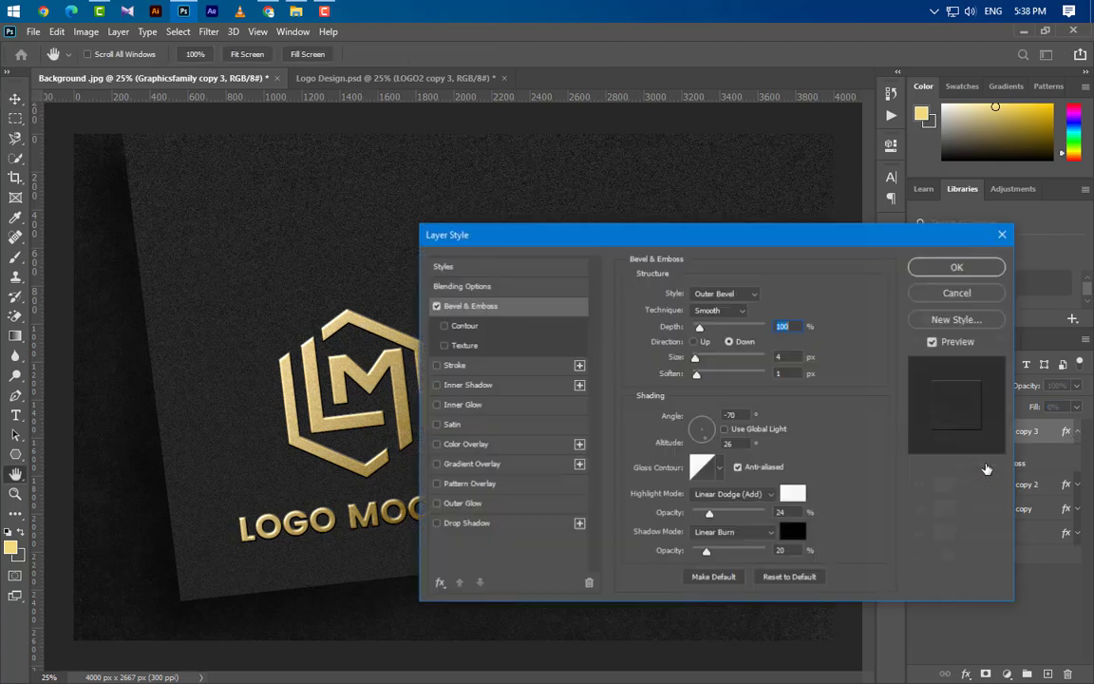
pyautogui.click(721, 294)
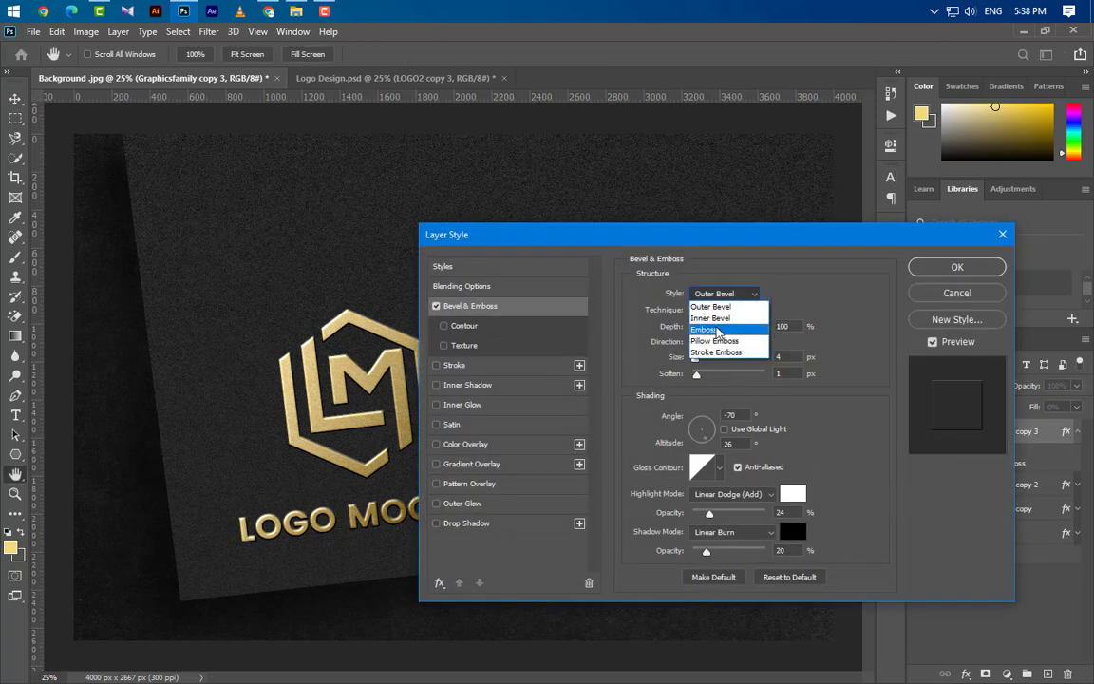
pyautogui.click(722, 329)
pyautogui.click(761, 327)
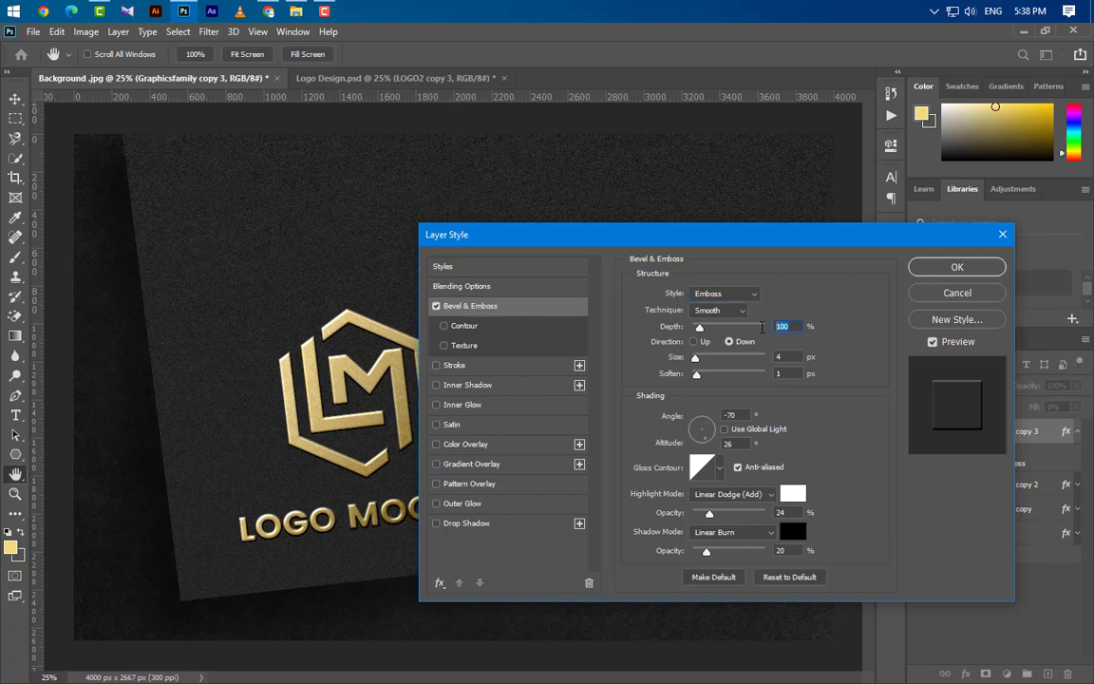
pyautogui.write('250')
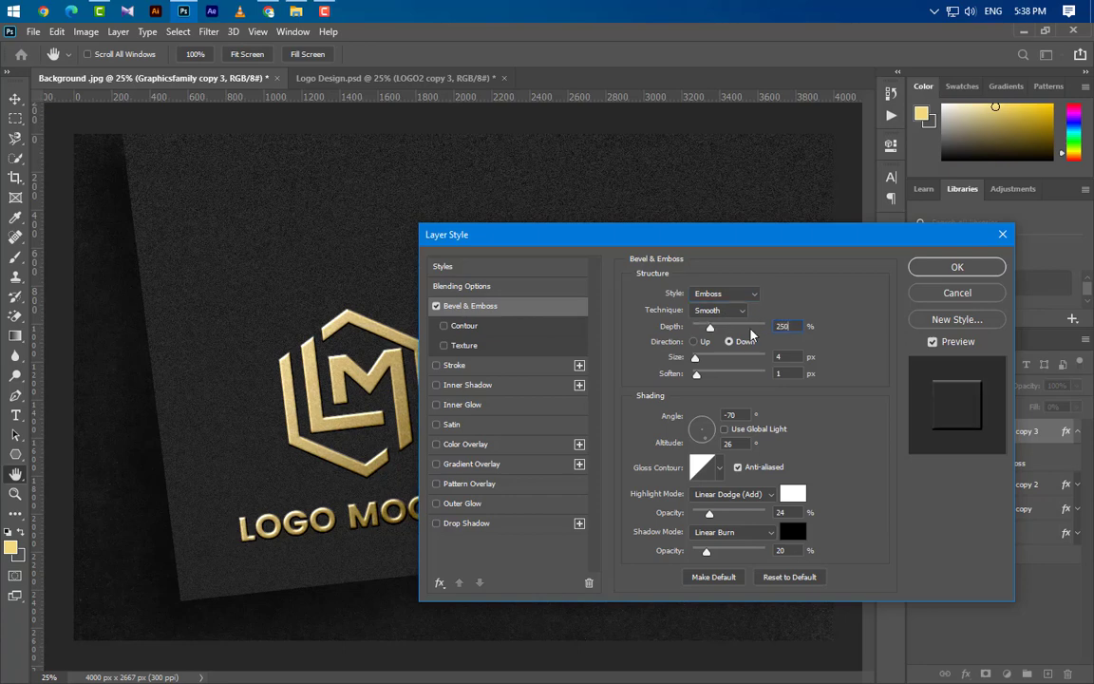
# Set the emboss direction to Up, size to 8 px, soften to 7 px, angle to -144° and altitude to 53°.
pyautogui.click(693, 342)
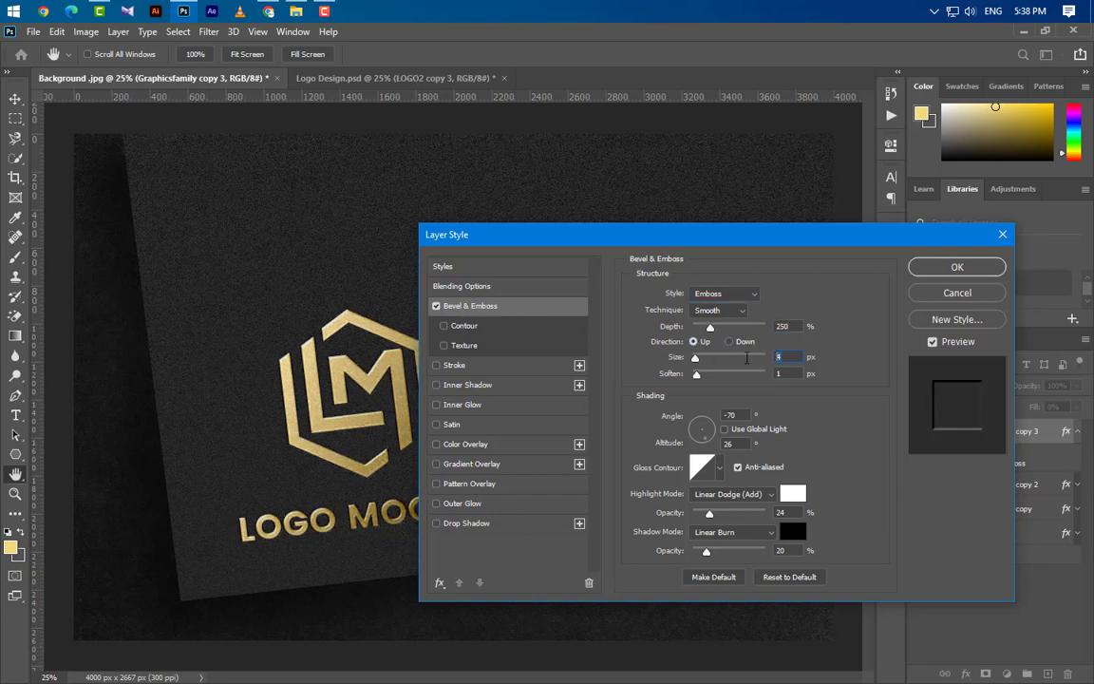
pyautogui.write('8')
pyautogui.write('7')
pyautogui.write('144')
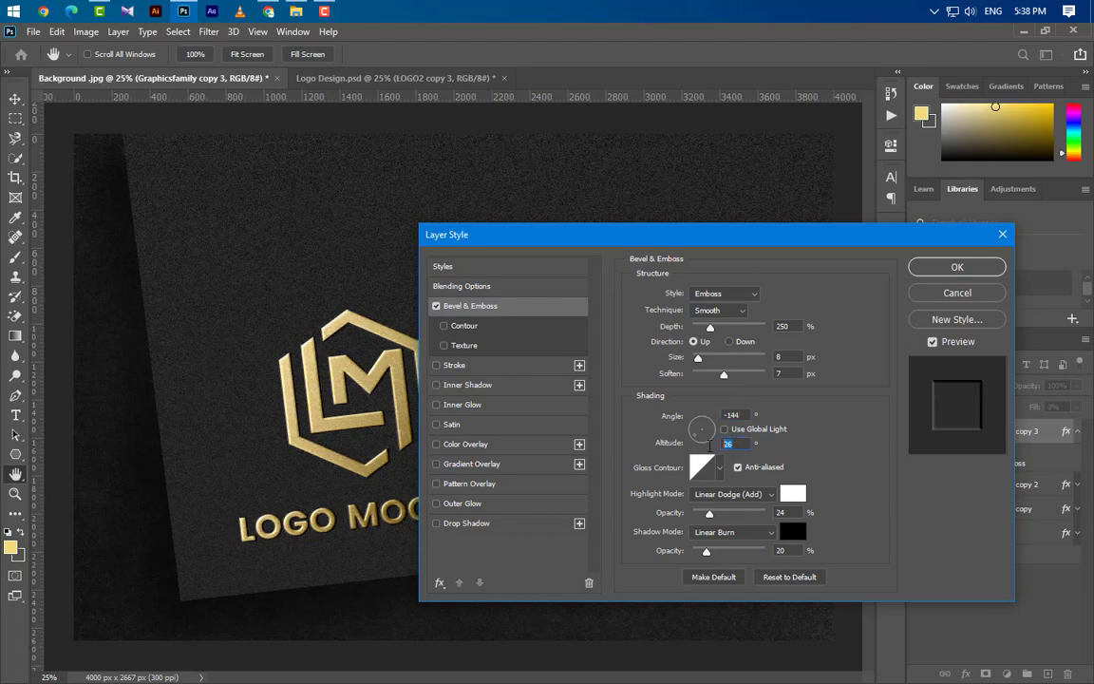
pyautogui.write('53')
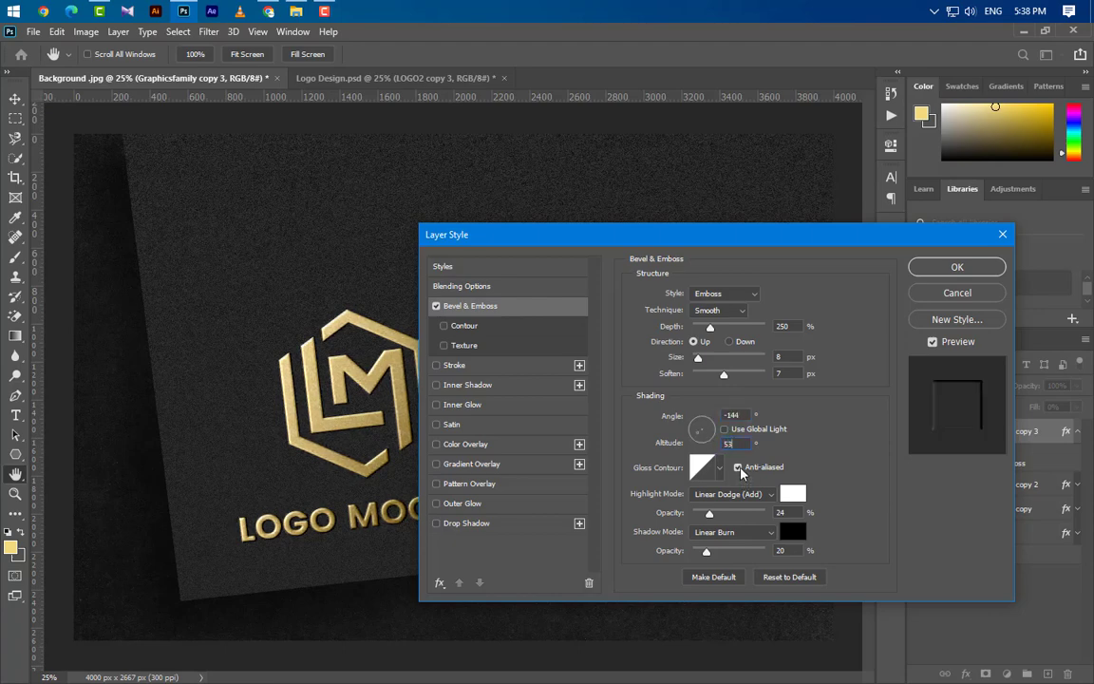
# Turn off anti-aliasing, set the highlight to Color Dodge at 74% and the shadow opacity to 22%, and apply the layer style.
pyautogui.click(747, 500)
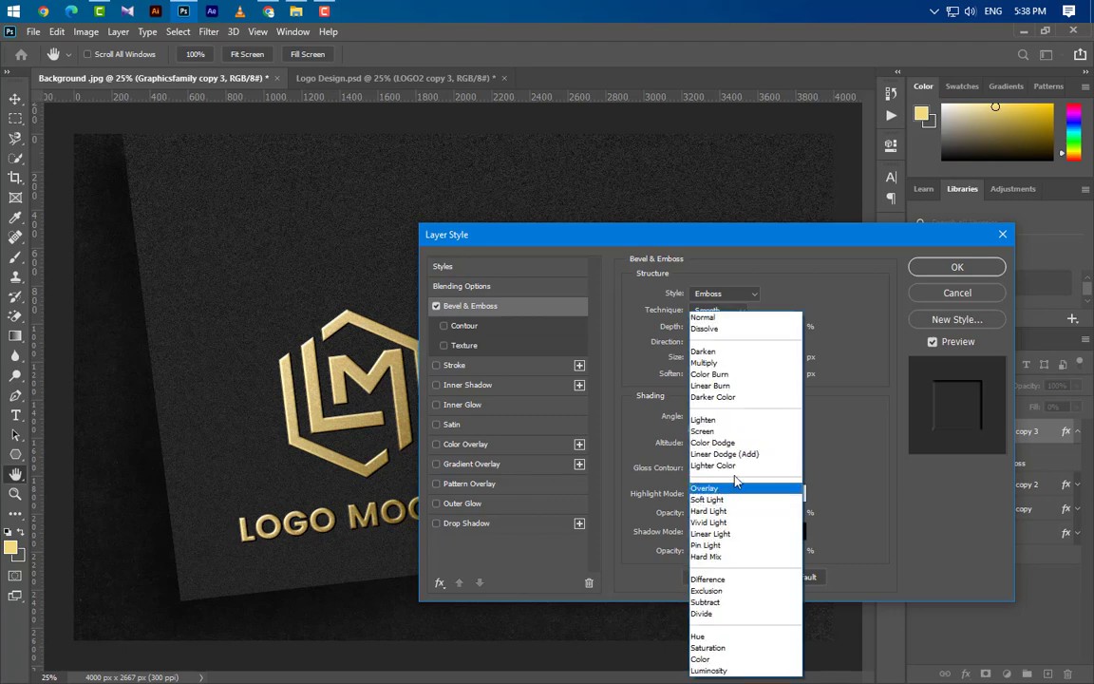
pyautogui.click(731, 441)
pyautogui.doubleClick(779, 512)
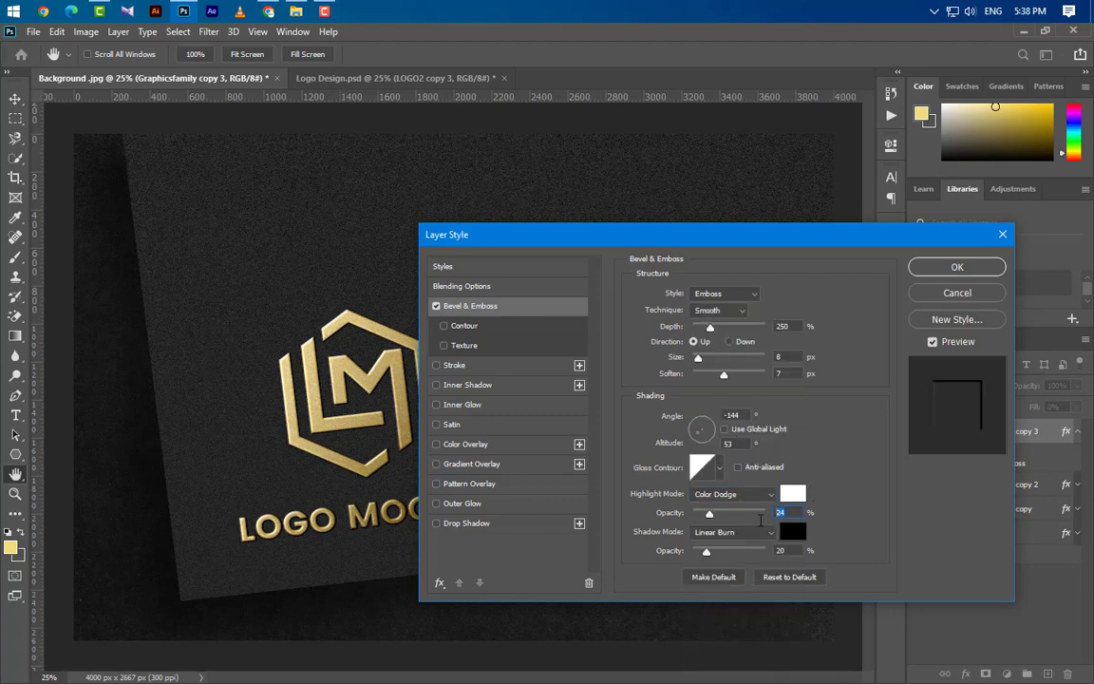
pyautogui.write('74')
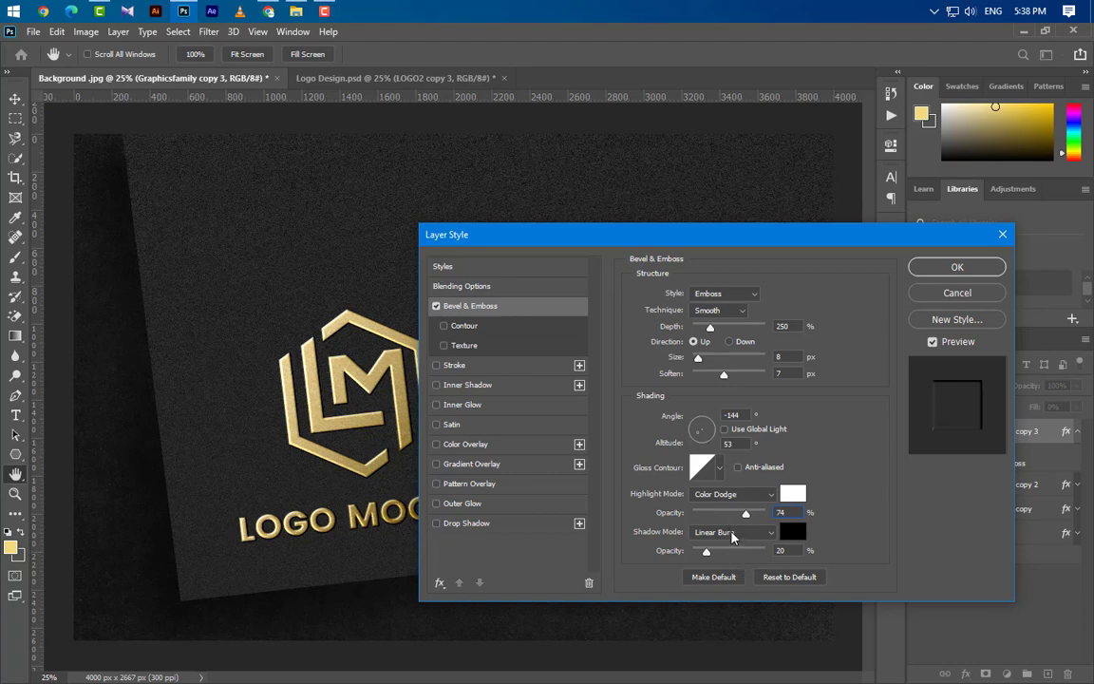
pyautogui.moveTo(796, 550); pyautogui.dragTo(716, 556)
pyautogui.write('22')
pyautogui.click(957, 268)
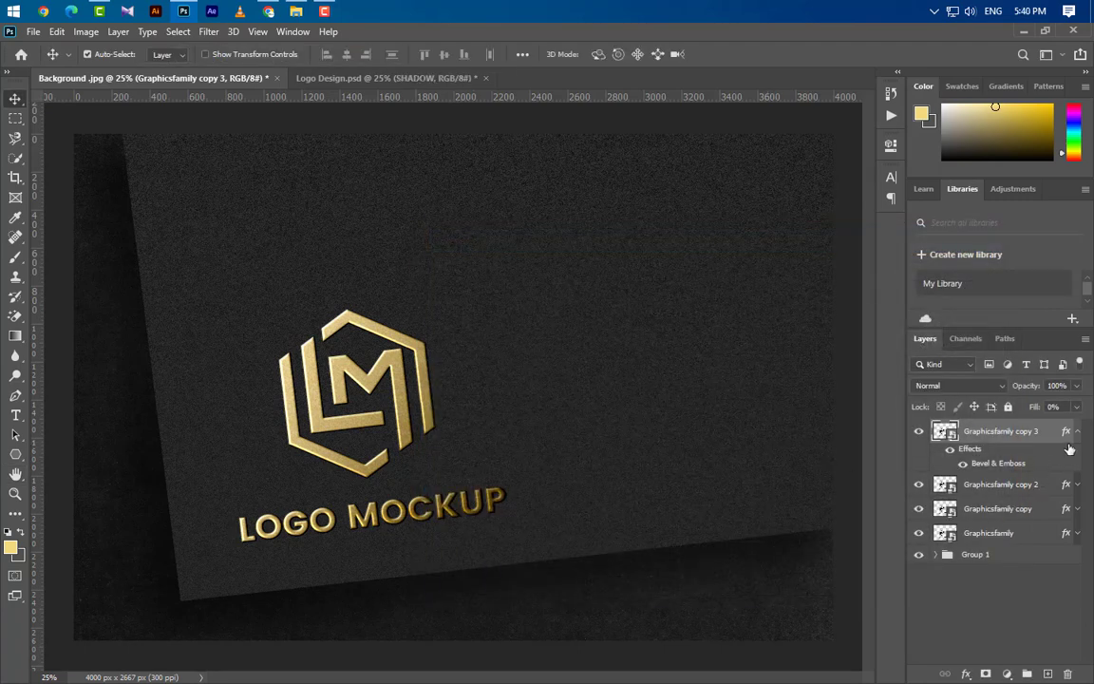
pyautogui.click(1076, 431)
# Group the four Graphicsfamily logo layers together.
pyautogui.keyDown('ctrl'); pyautogui.click(1035, 455); pyautogui.keyUp('ctrl')
pyautogui.keyDown('ctrl'); pyautogui.click(1035, 480); pyautogui.keyUp('ctrl')
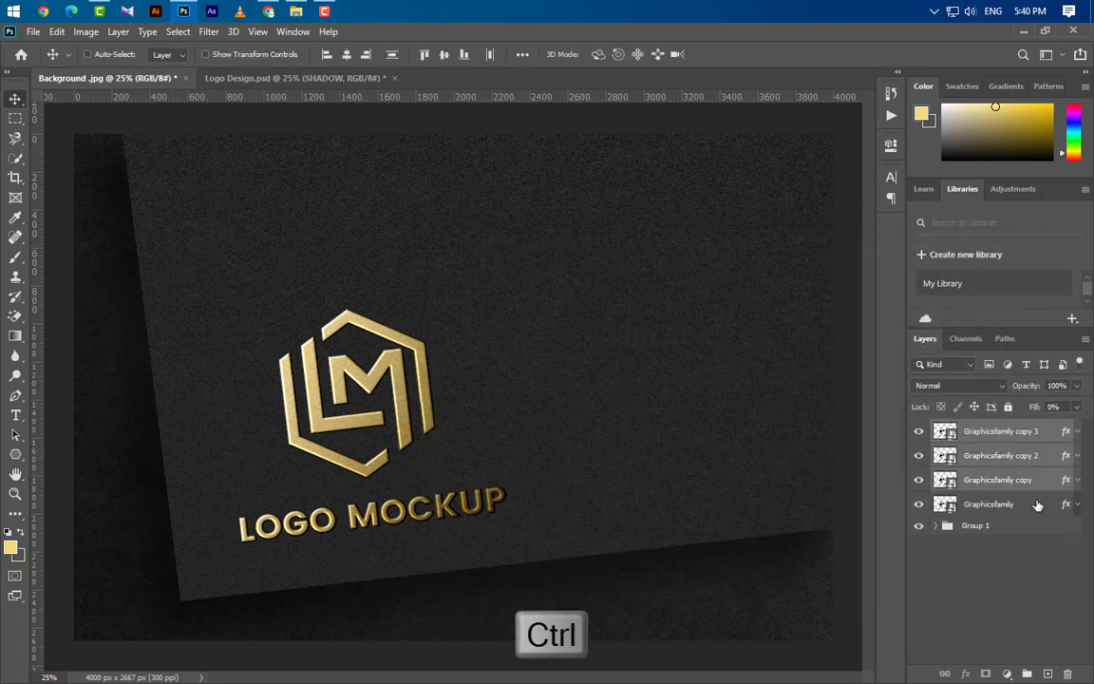
pyautogui.keyDown('ctrl'); pyautogui.click(1037, 504); pyautogui.keyUp('ctrl')
pyautogui.hotkey('ctrl', 'g')
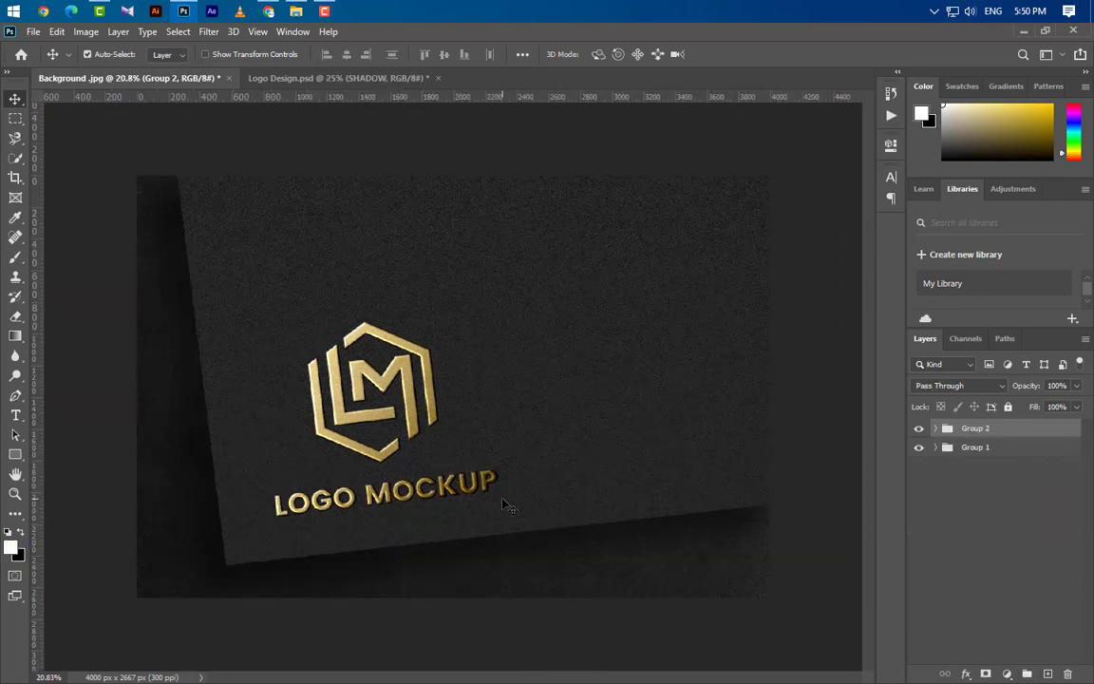
# Draw a white rectangle of about 4092 by 2764 px covering the whole canvas.
pyautogui.click(16, 453)
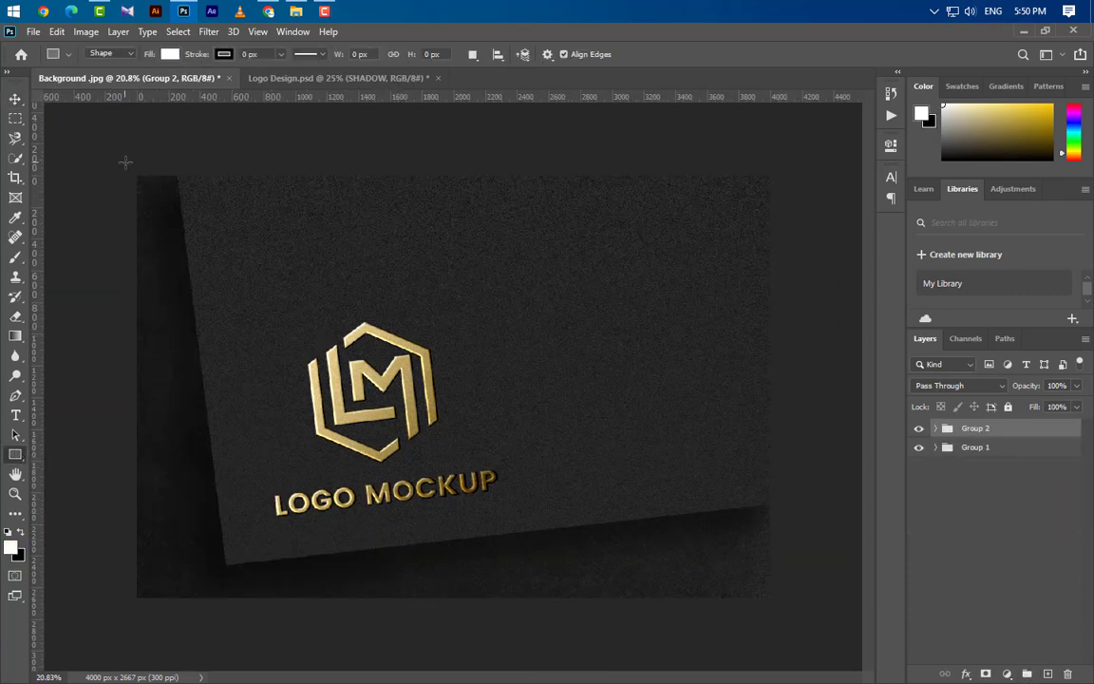
pyautogui.moveTo(130, 167); pyautogui.dragTo(777, 604)
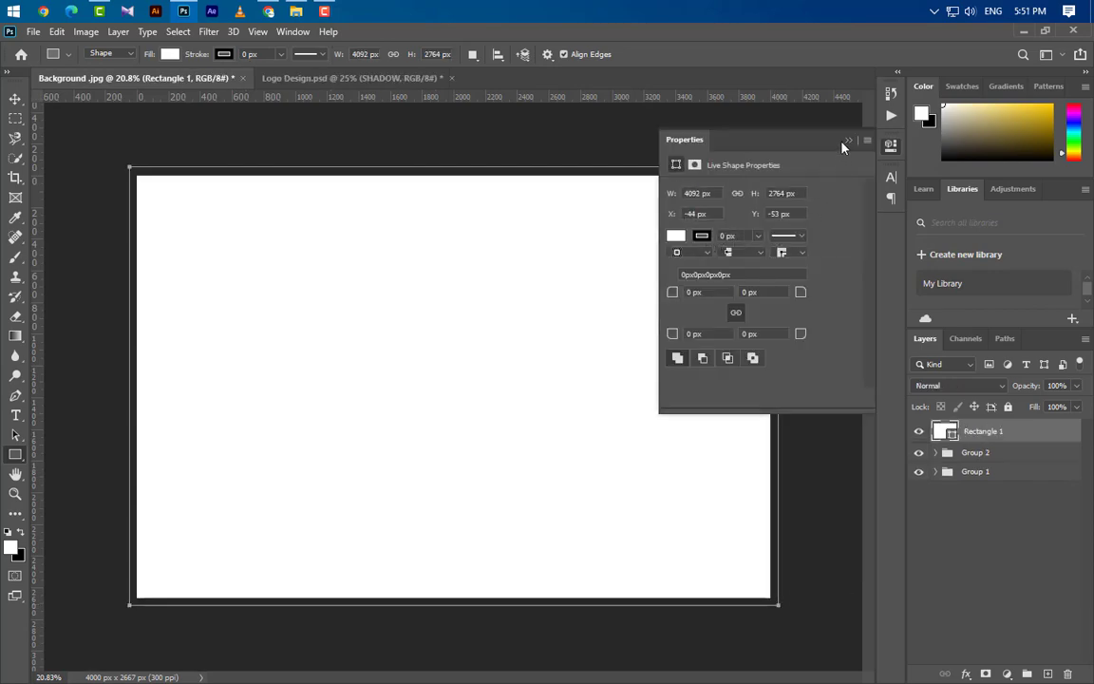
# Recolor the full-canvas rectangle to black and rasterize its layer.
pyautogui.click(848, 142)
pyautogui.doubleClick(945, 431)
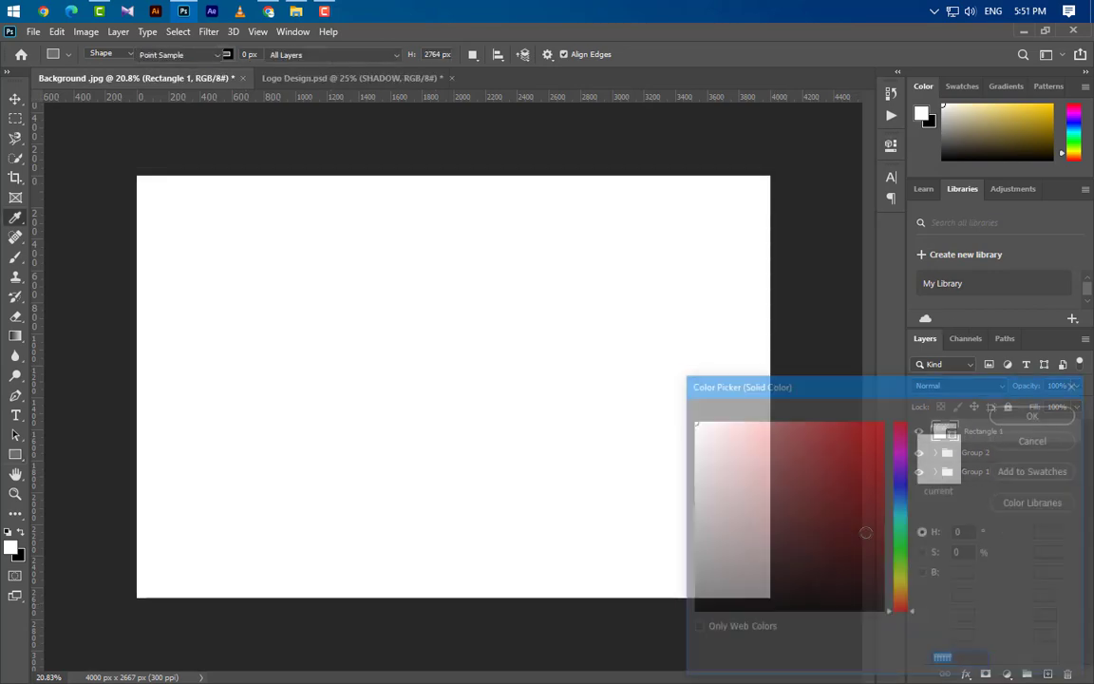
pyautogui.moveTo(865, 532); pyautogui.dragTo(692, 611)
pyautogui.click(1032, 414)
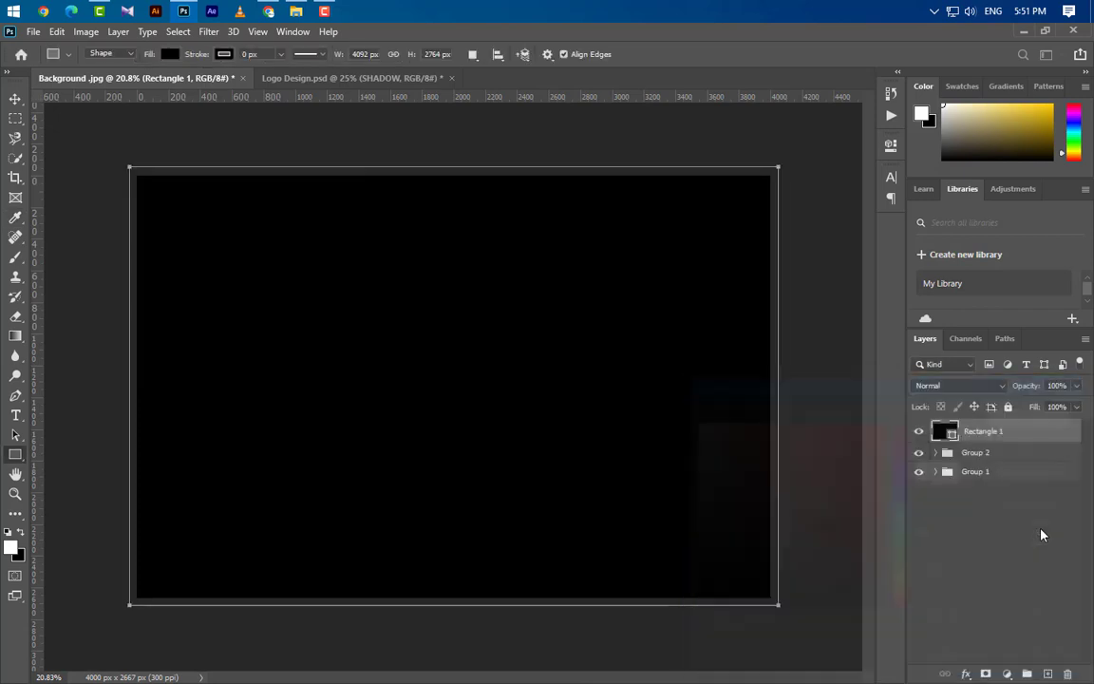
pyautogui.rightClick(1034, 436)
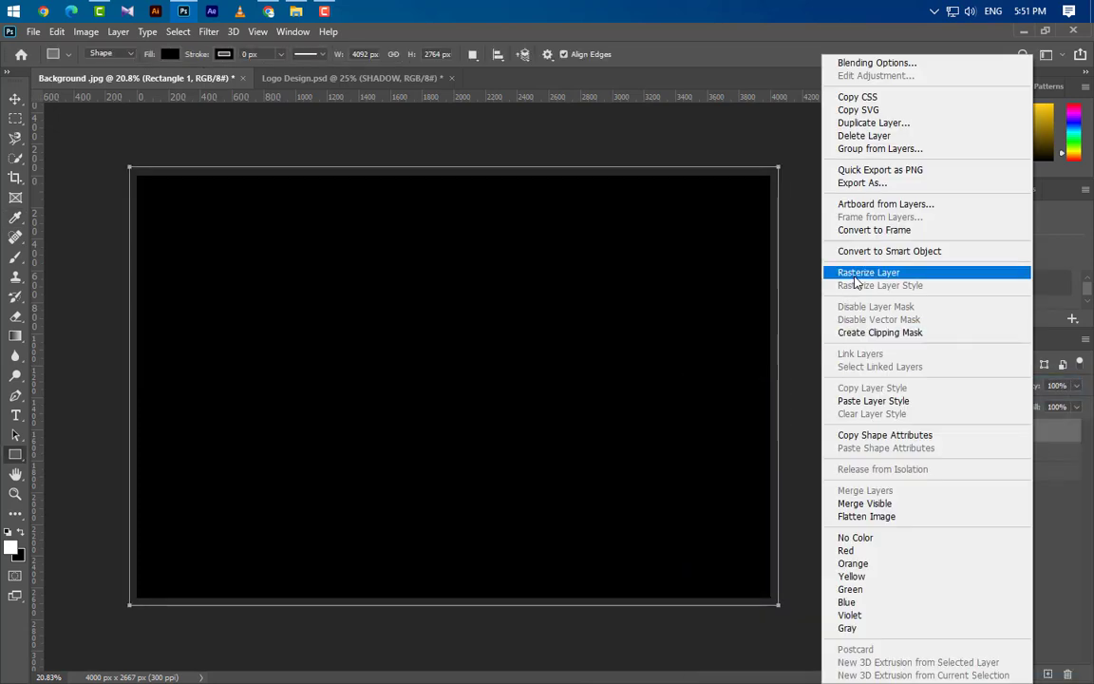
pyautogui.click(837, 273)
# Erase the upper-left part of the black rectangle with a soft eraser of 3800 px, revealing the logo under a dark vignette.
pyautogui.scroll(-2, 559, 470)
pyautogui.scroll(-2, 559, 471)
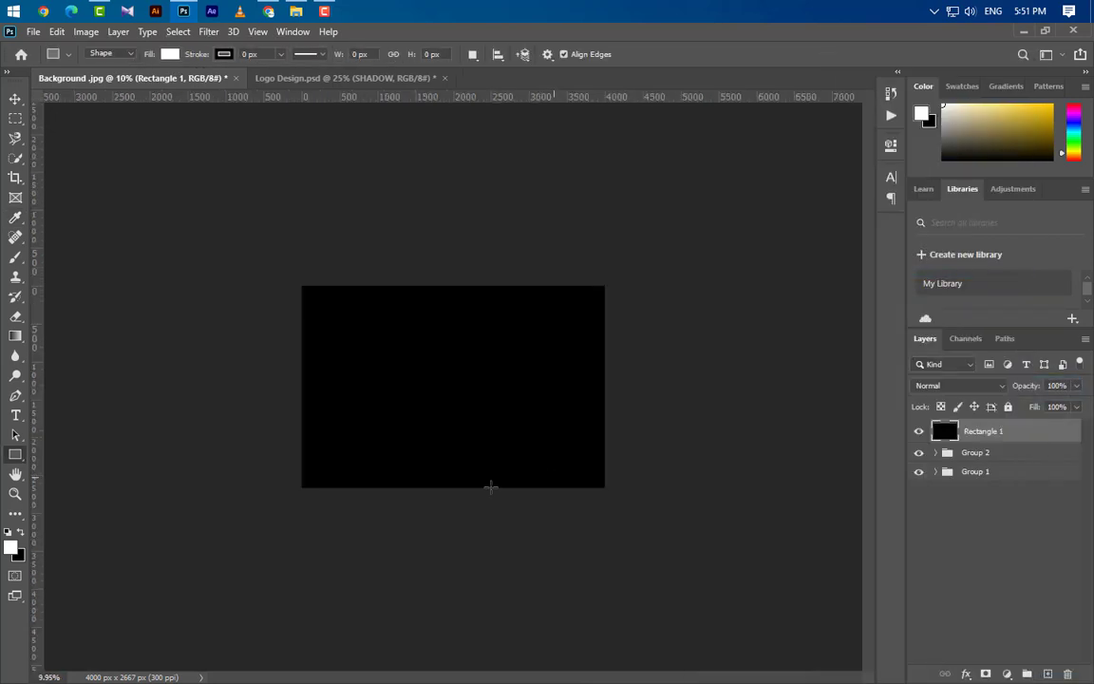
pyautogui.click(15, 317)
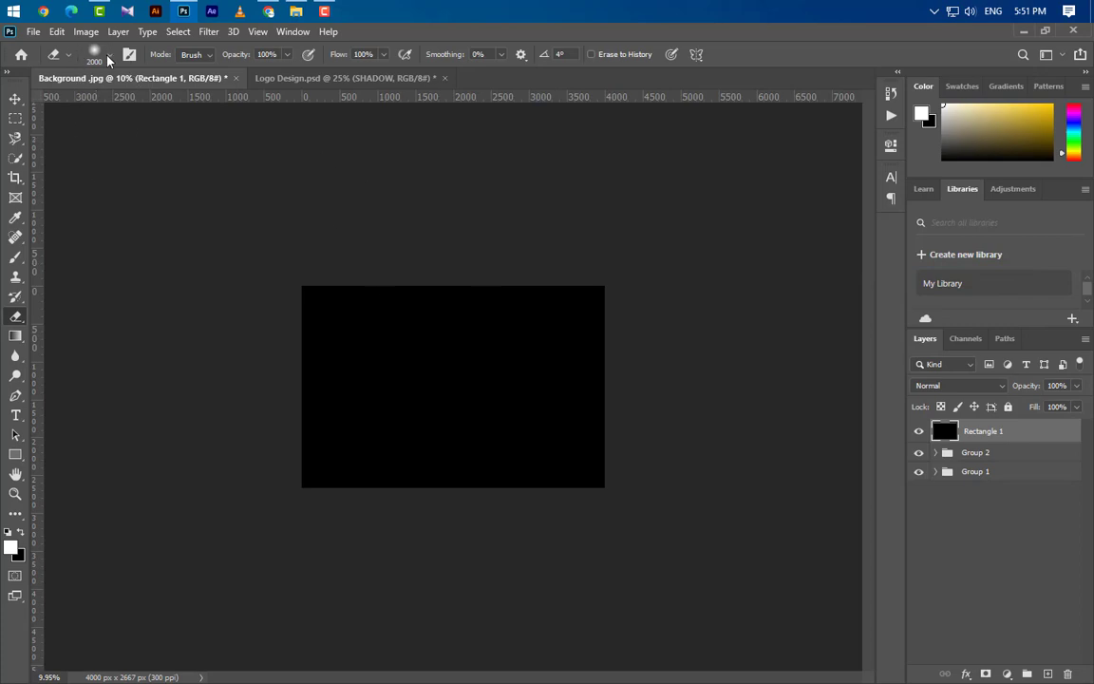
pyautogui.press(']')
pyautogui.press(']')
pyautogui.press(']')
pyautogui.press(']')
pyautogui.press(']')
pyautogui.press(']')
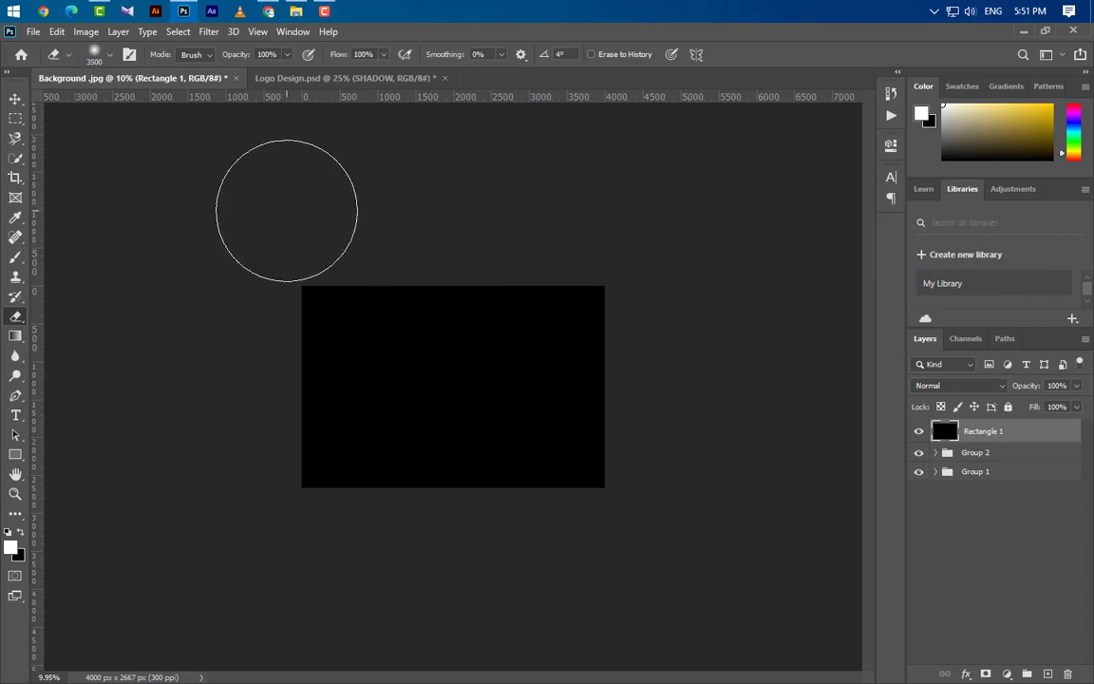
pyautogui.press(']')
pyautogui.press(']')
pyautogui.press(']')
pyautogui.scroll(-2, 375, 313)
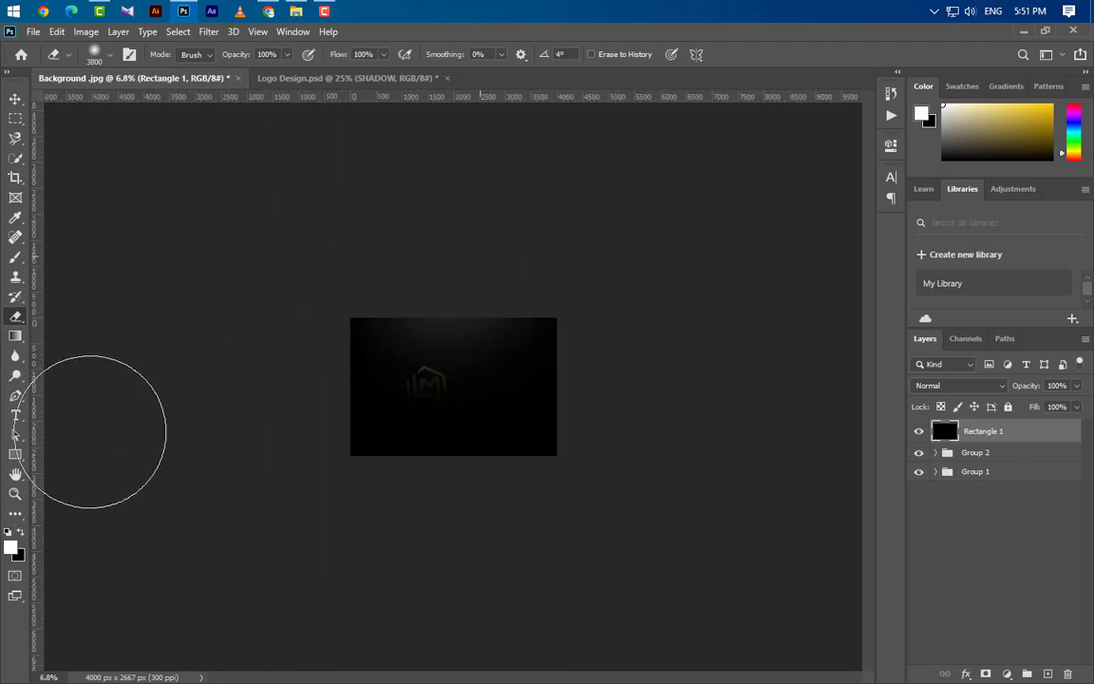
pyautogui.moveTo(252, 423)
pyautogui.mouseDown()
pyautogui.moveTo(373, 359)
pyautogui.moveTo(625, 175)
pyautogui.mouseUp()
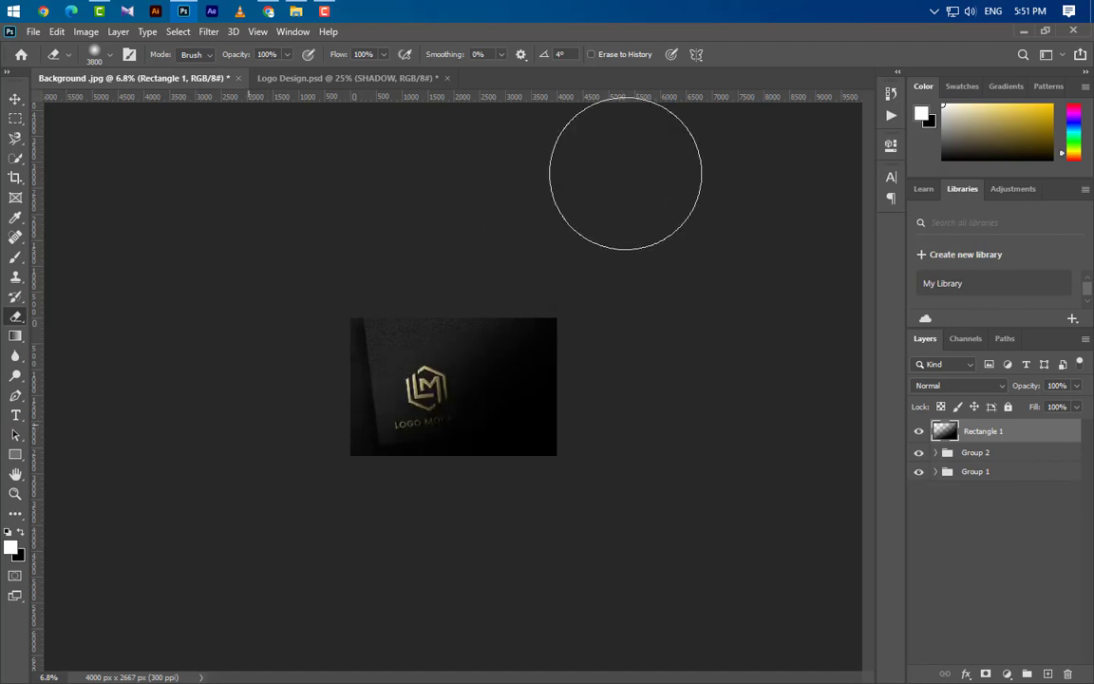
# Set the erased rectangle layer to Soft Light at 20% opacity and duplicate it.
pyautogui.scroll(3, 520, 505)
pyautogui.scroll(4, 519, 505)
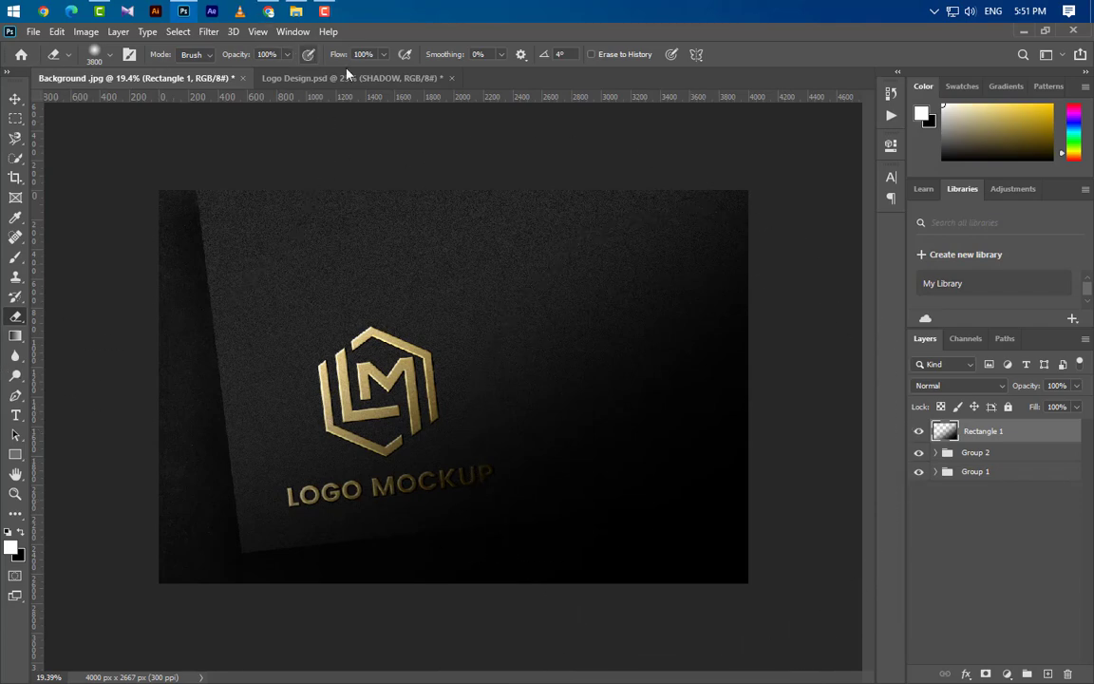
pyautogui.click(988, 389)
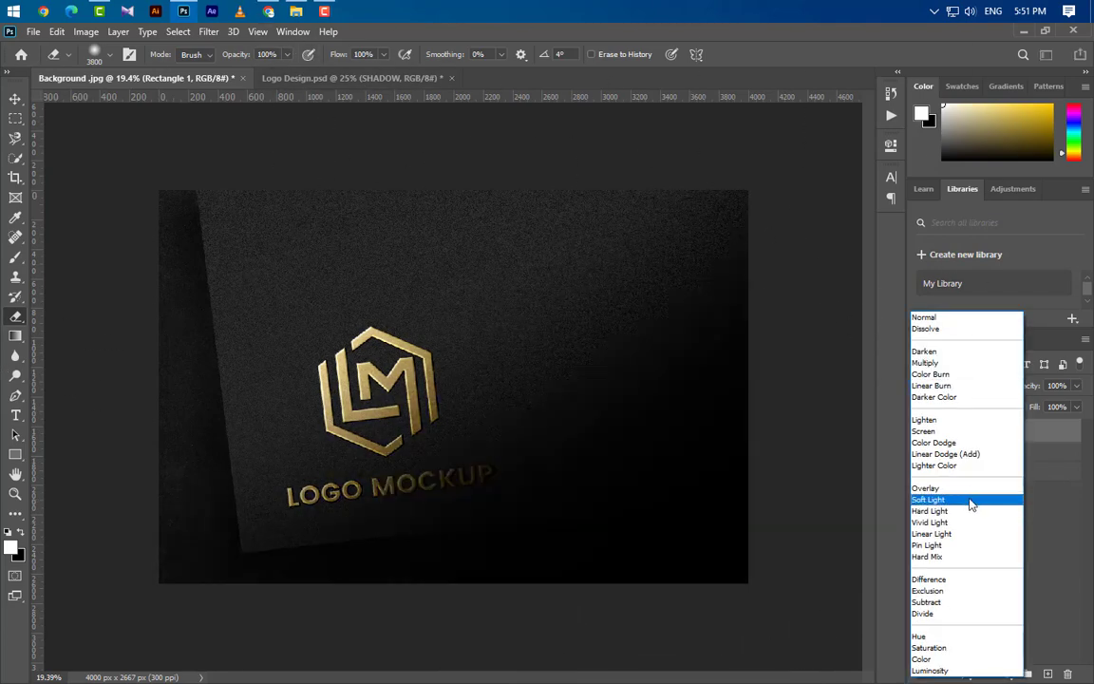
pyautogui.click(968, 501)
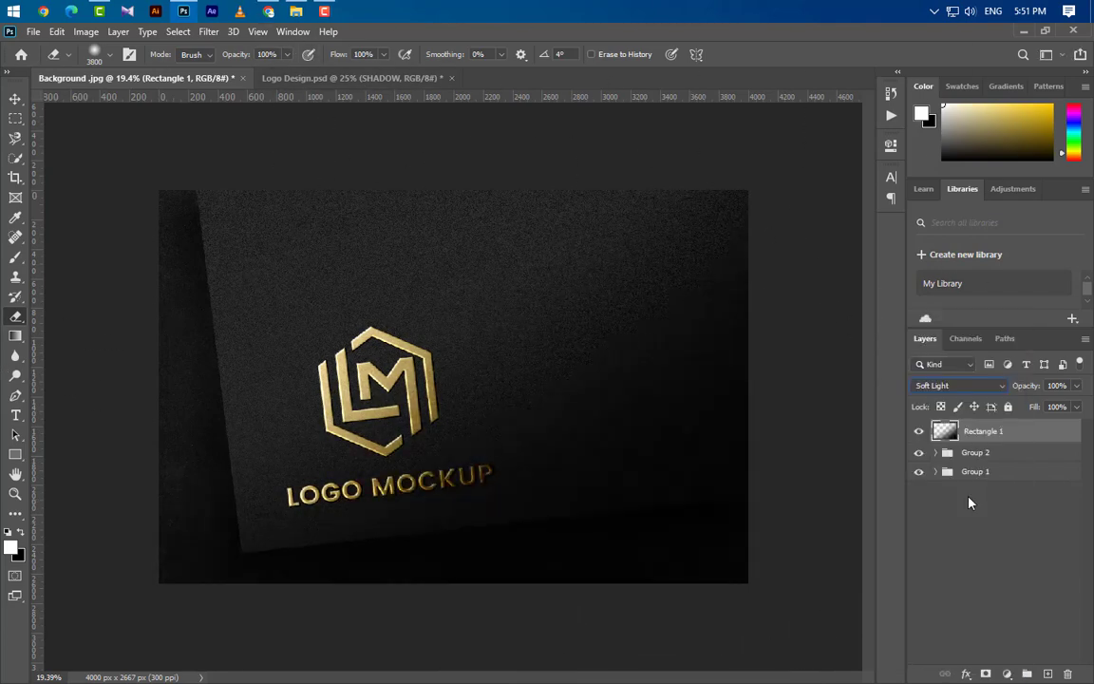
pyautogui.click(1058, 384)
pyautogui.write('20')
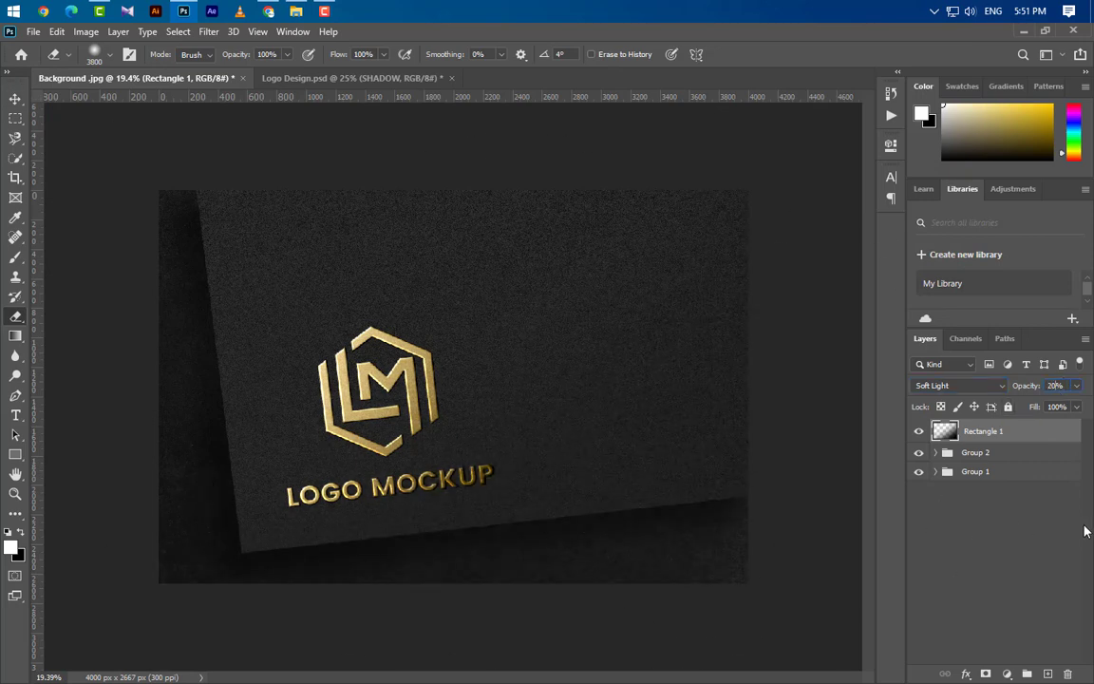
pyautogui.moveTo(1038, 430); pyautogui.dragTo(1048, 672)
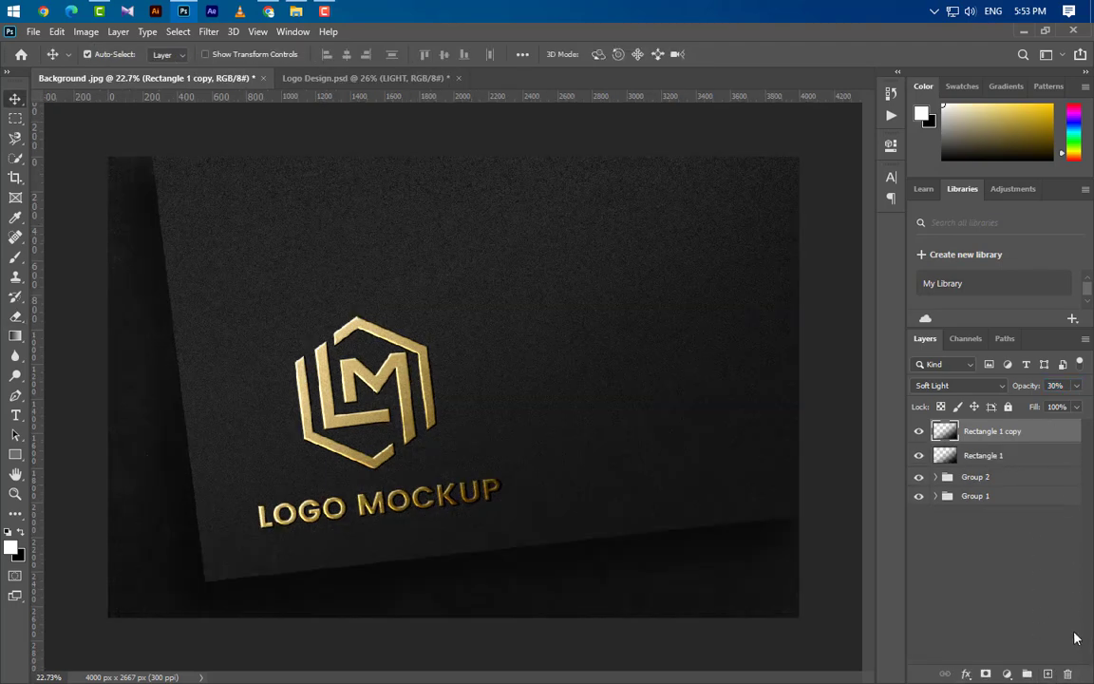
# Add a gradient fill layer above the rectangle copies and edit its gradient with a white, fully opaque start stop.
pyautogui.click(1006, 673)
pyautogui.click(1012, 419)
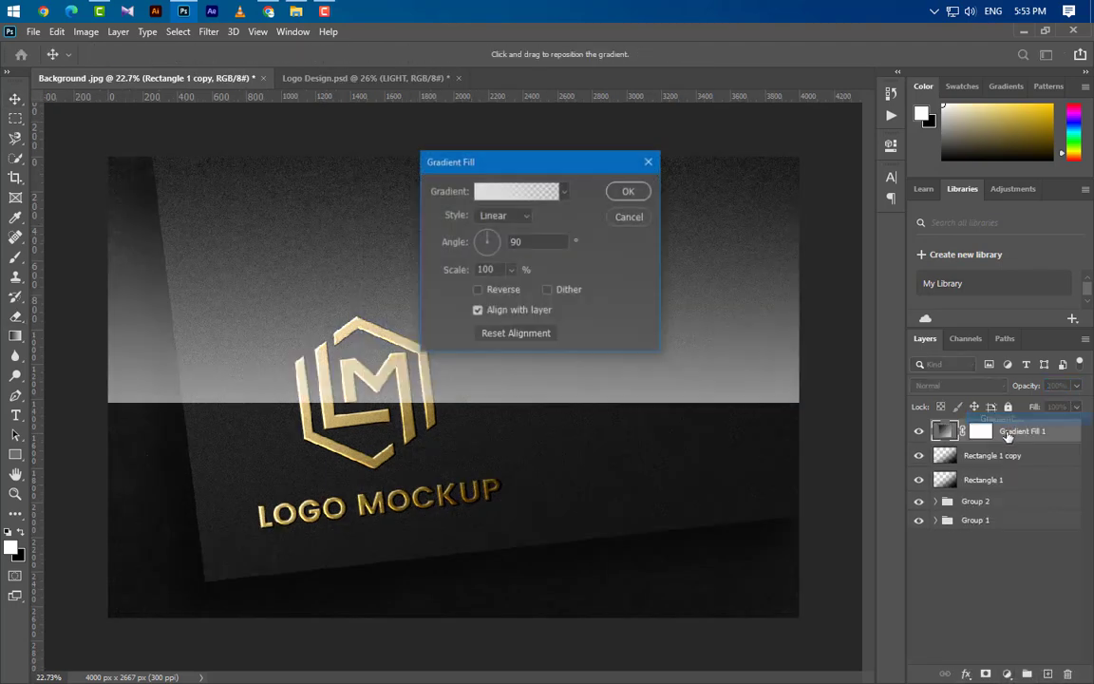
pyautogui.click(502, 189)
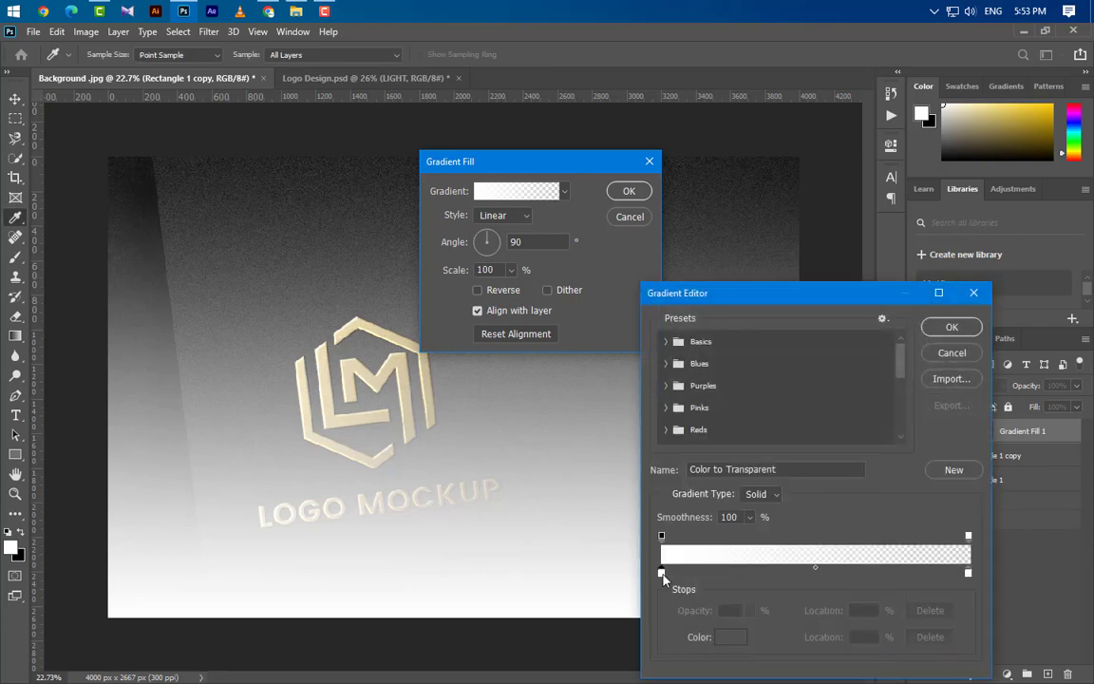
pyautogui.doubleClick(661, 573)
pyautogui.click(1043, 412)
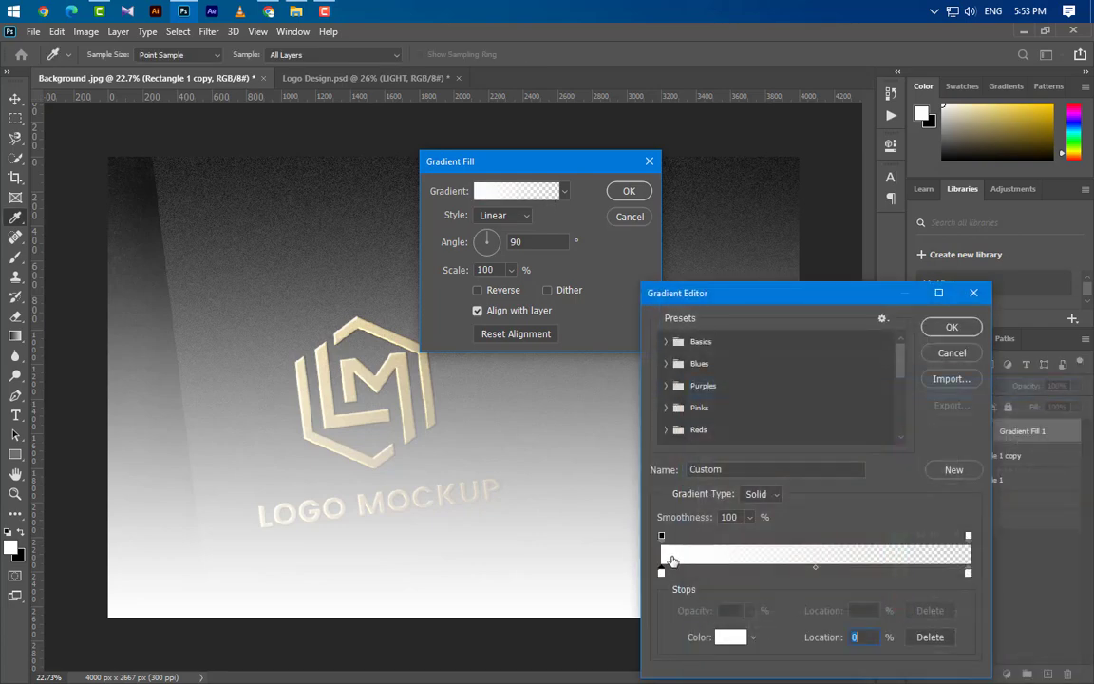
pyautogui.click(662, 536)
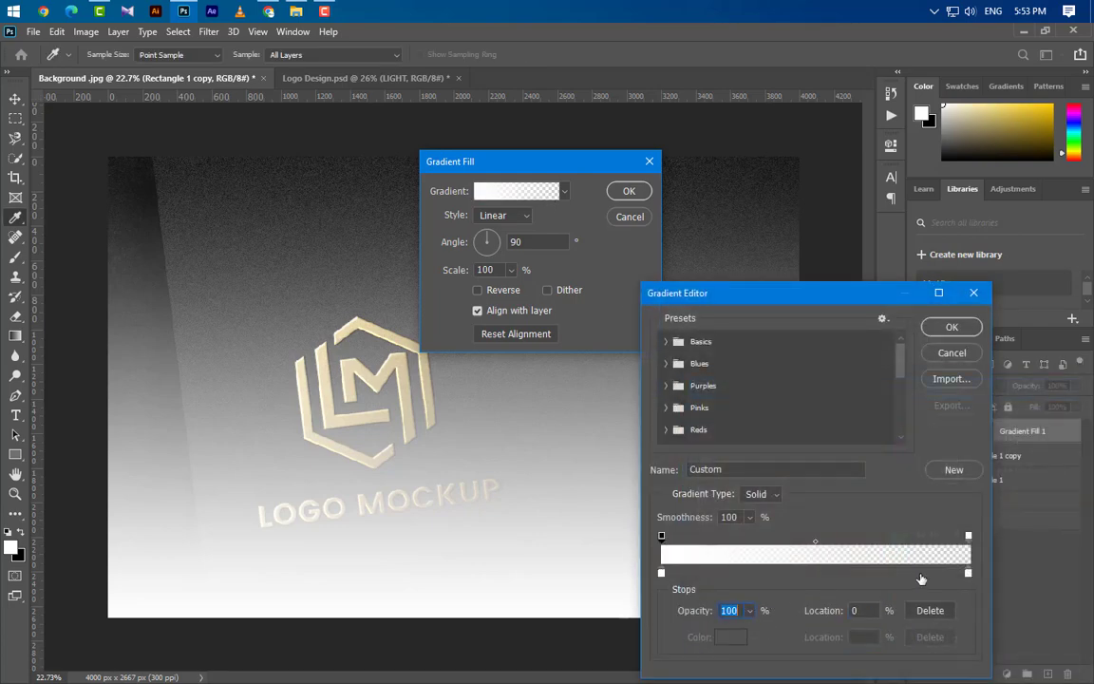
# Set the gradient's end stop to black (000000) at full opacity and accept the gradient.
pyautogui.doubleClick(967, 573)
pyautogui.write('000000')
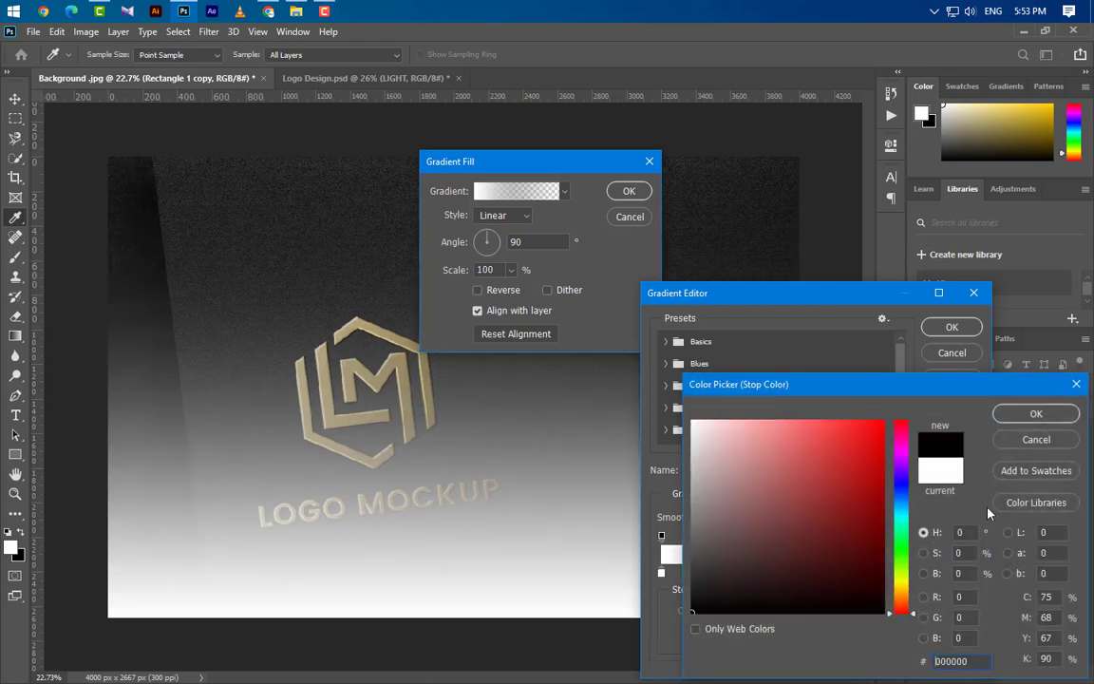
pyautogui.click(1035, 414)
pyautogui.click(967, 536)
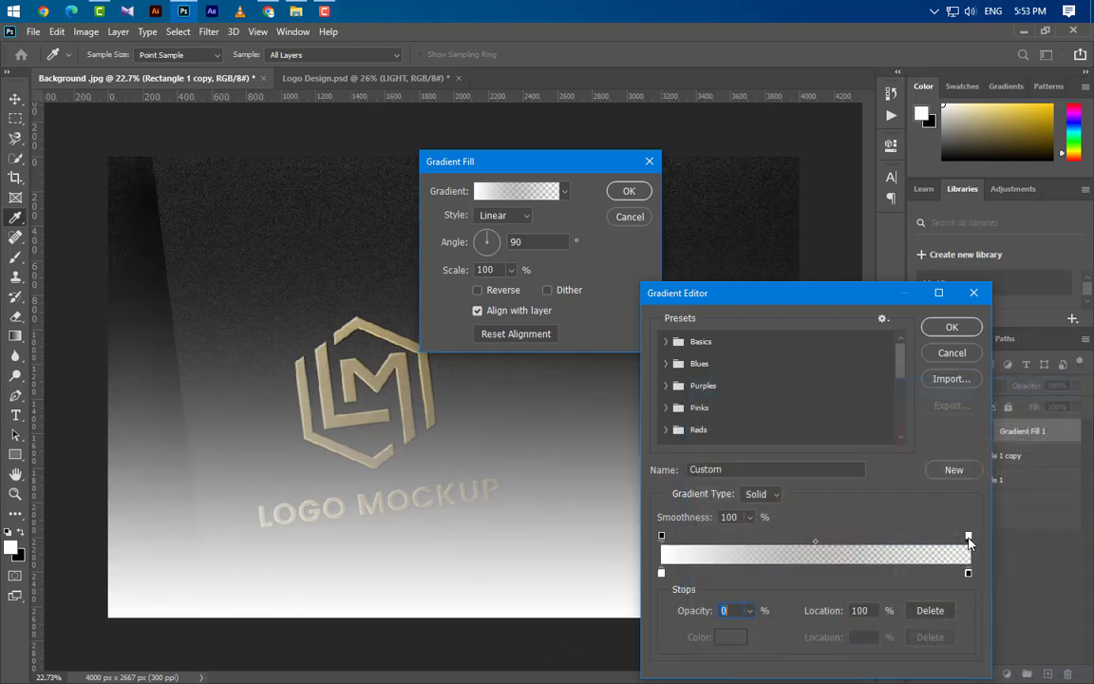
pyautogui.click(749, 610)
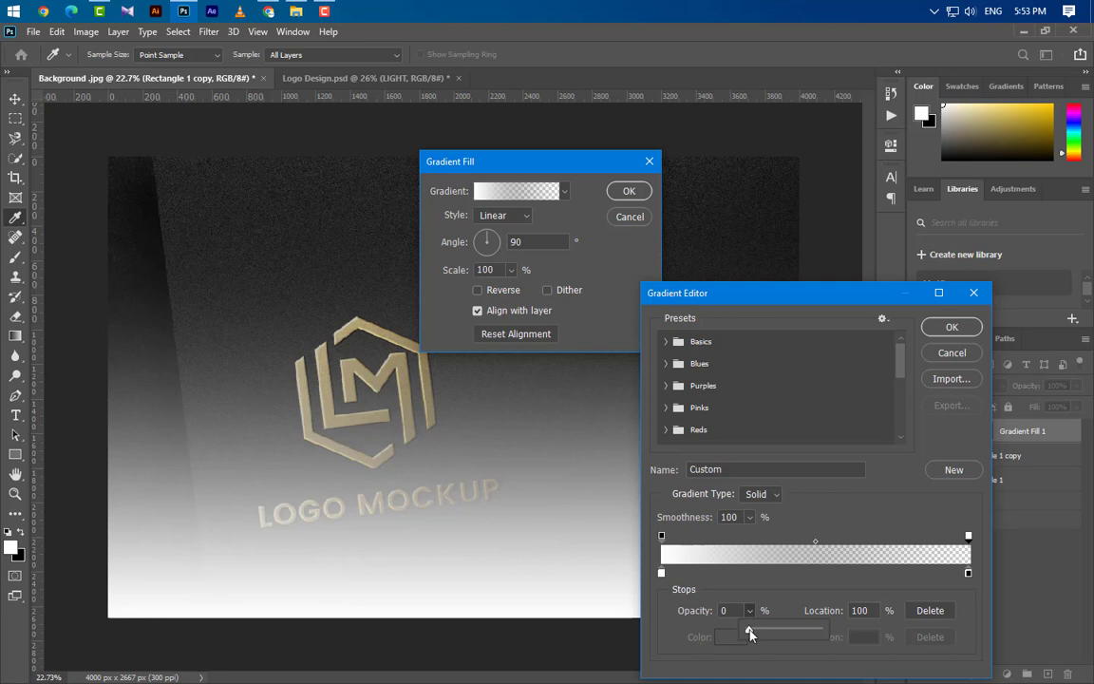
pyautogui.moveTo(749, 634); pyautogui.dragTo(822, 629)
pyautogui.click(951, 327)
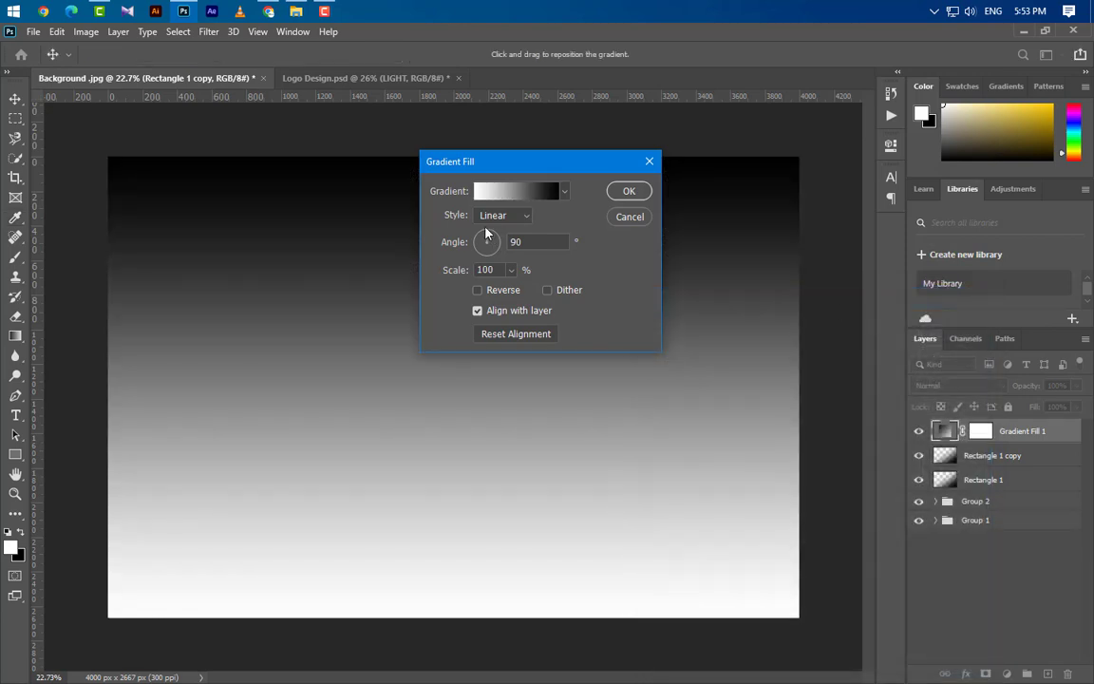
# Apply the gradient fill with Linear style, a 135° angle and reversed colors.
pyautogui.click(500, 215)
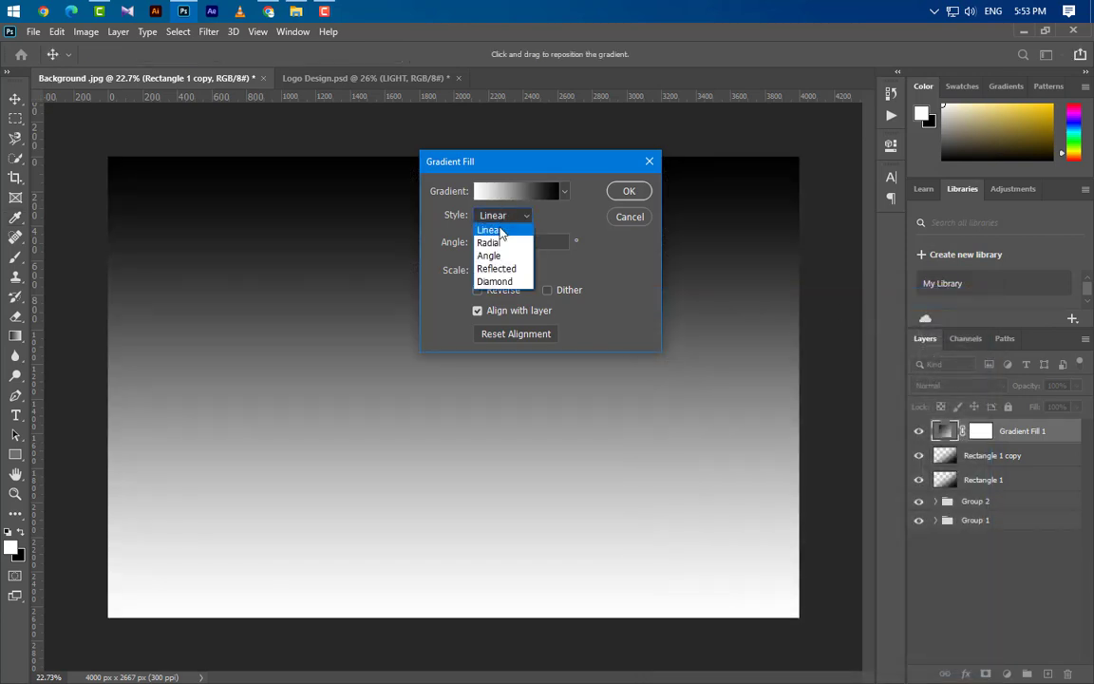
pyautogui.click(500, 231)
pyautogui.press('Tab')
pyautogui.write('135')
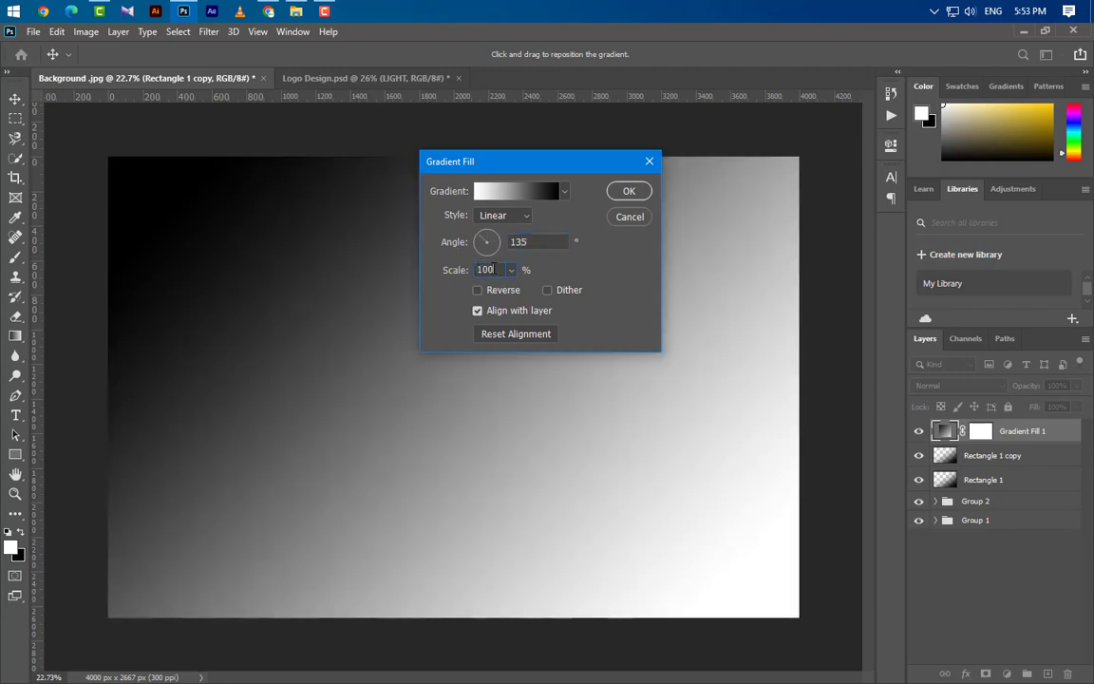
pyautogui.press('Tab')
pyautogui.click(478, 290)
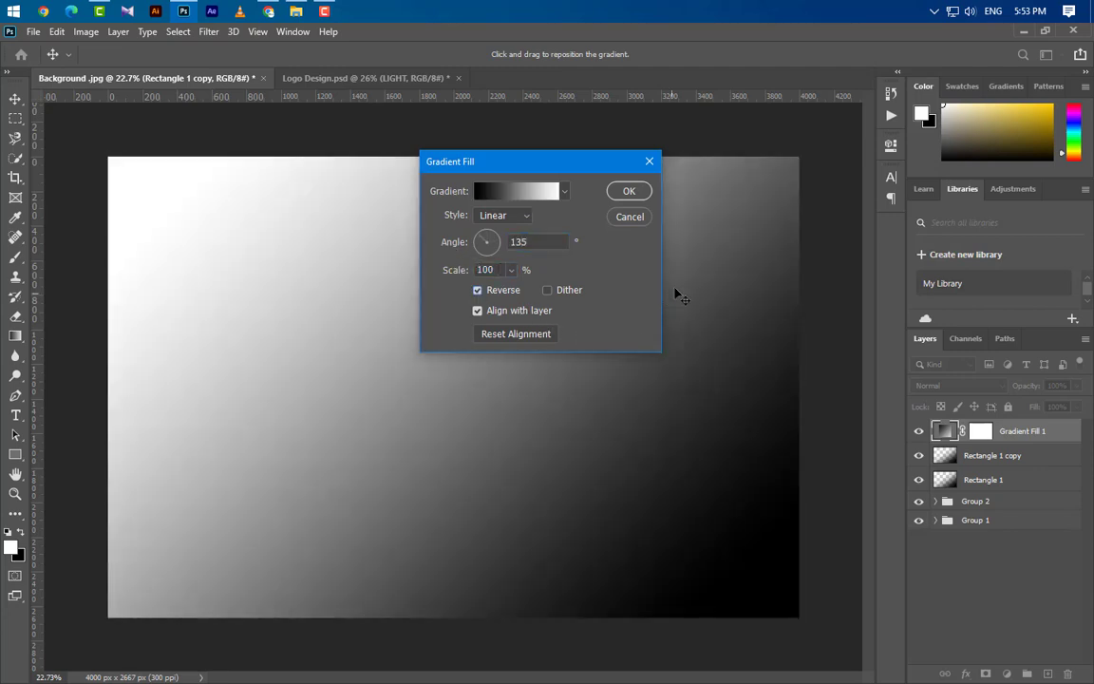
pyautogui.click(630, 193)
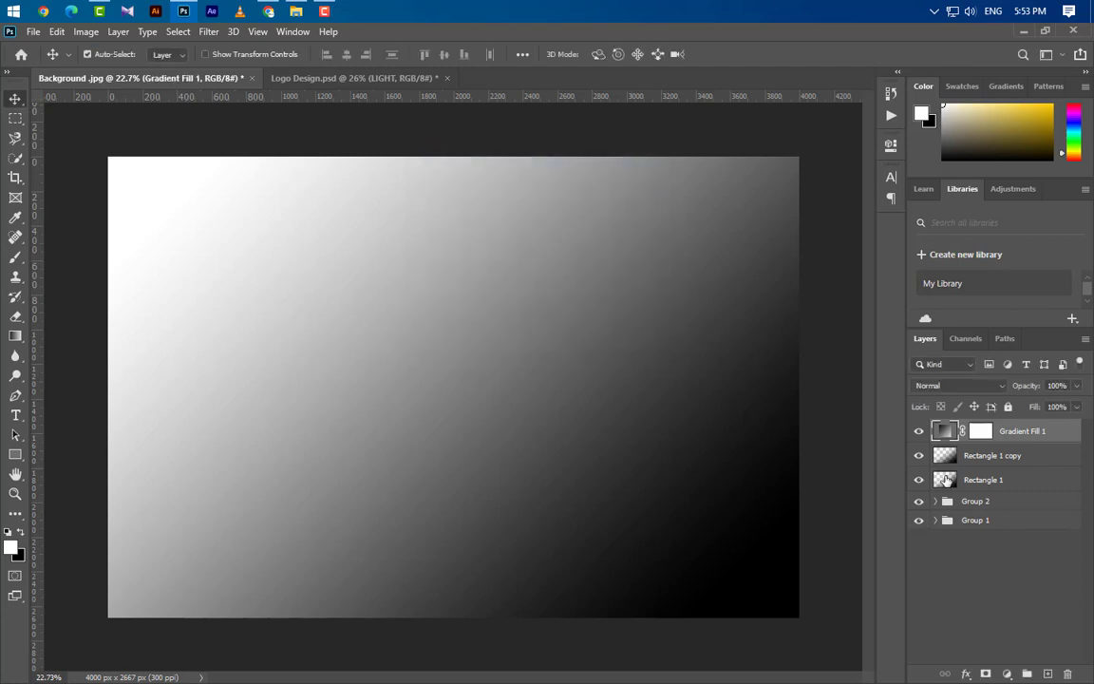
# Set the gradient fill layer to Soft Light with 25% fill, and duplicate it with the copy in Overlay mode.
pyautogui.click(964, 385)
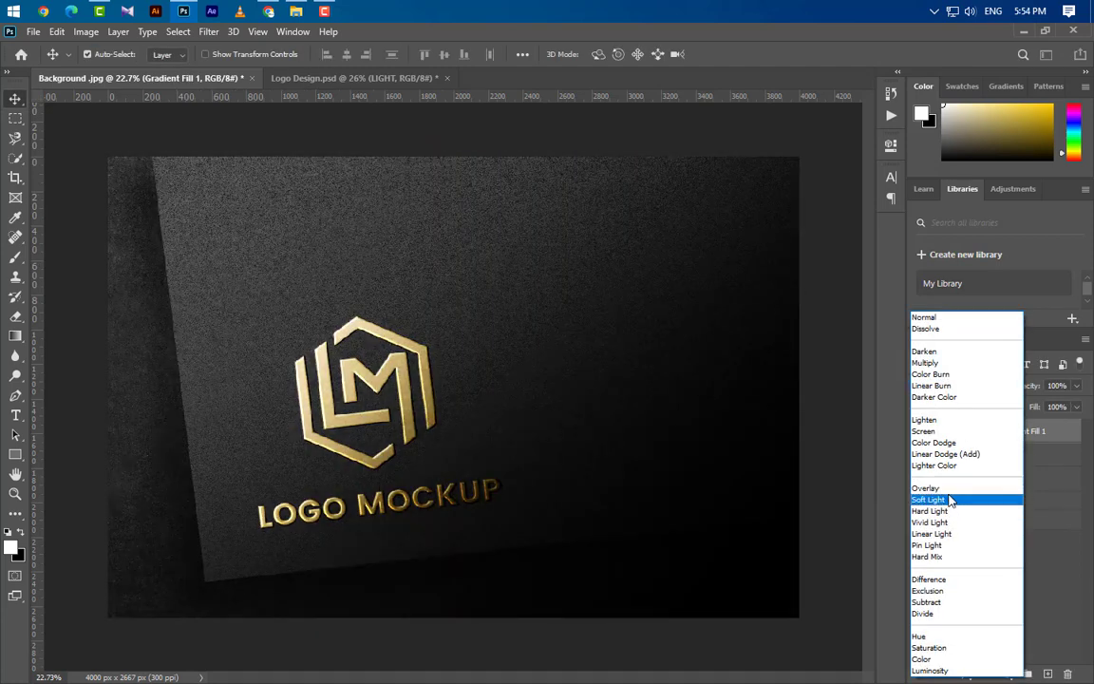
pyautogui.click(949, 500)
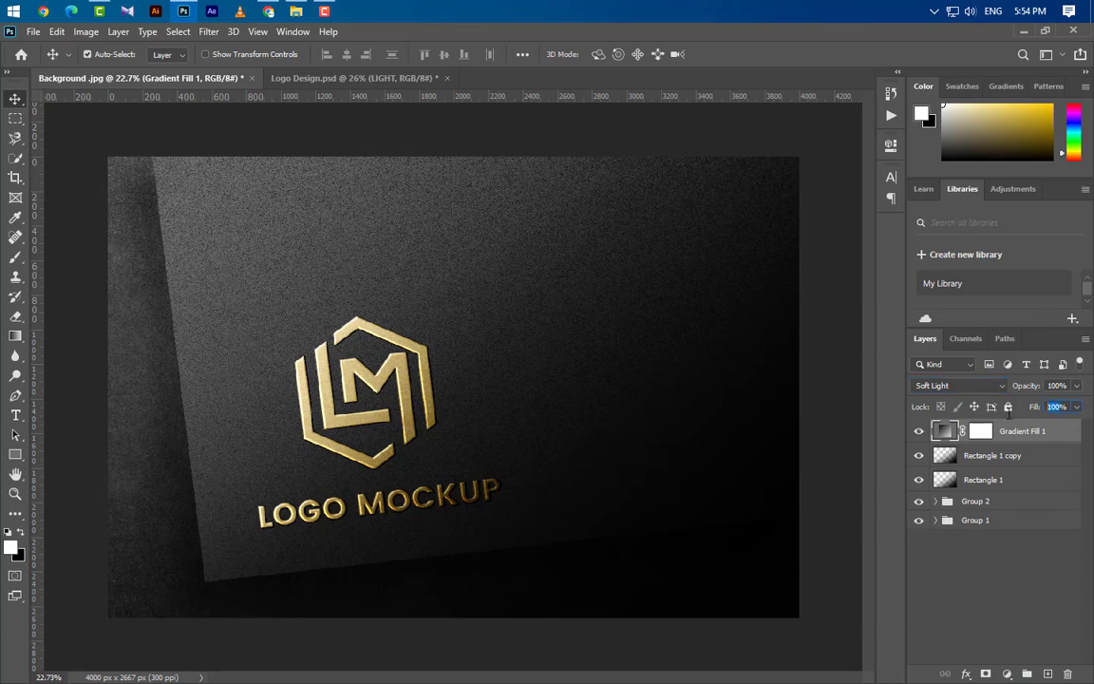
pyautogui.moveTo(1059, 409); pyautogui.dragTo(1048, 672)
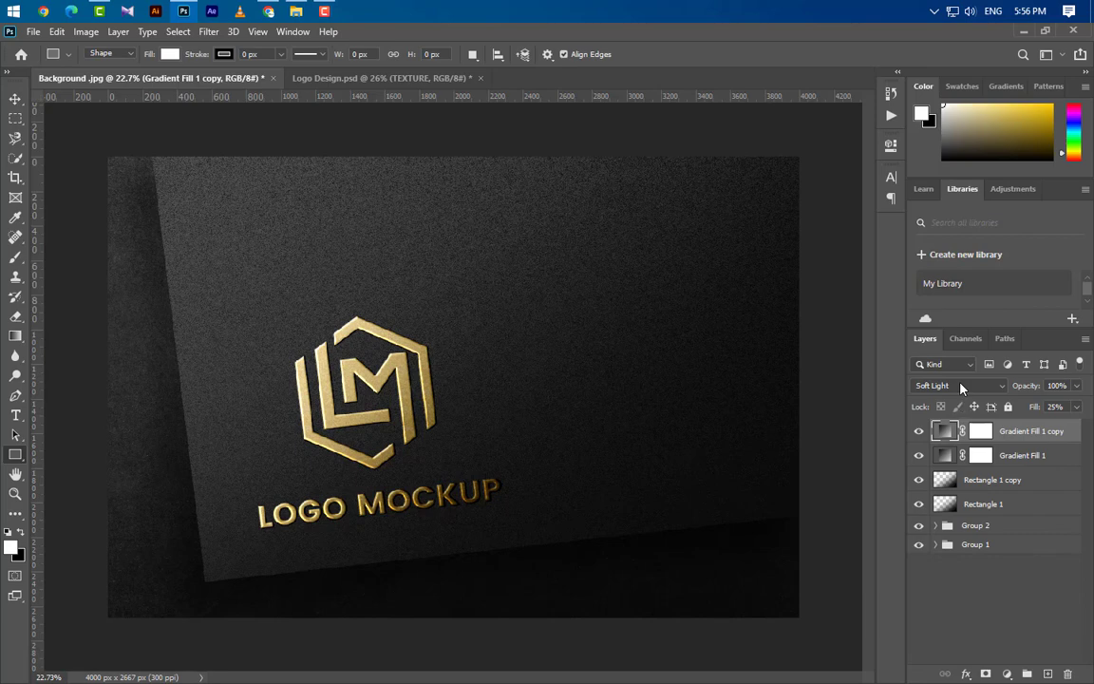
pyautogui.click(958, 385)
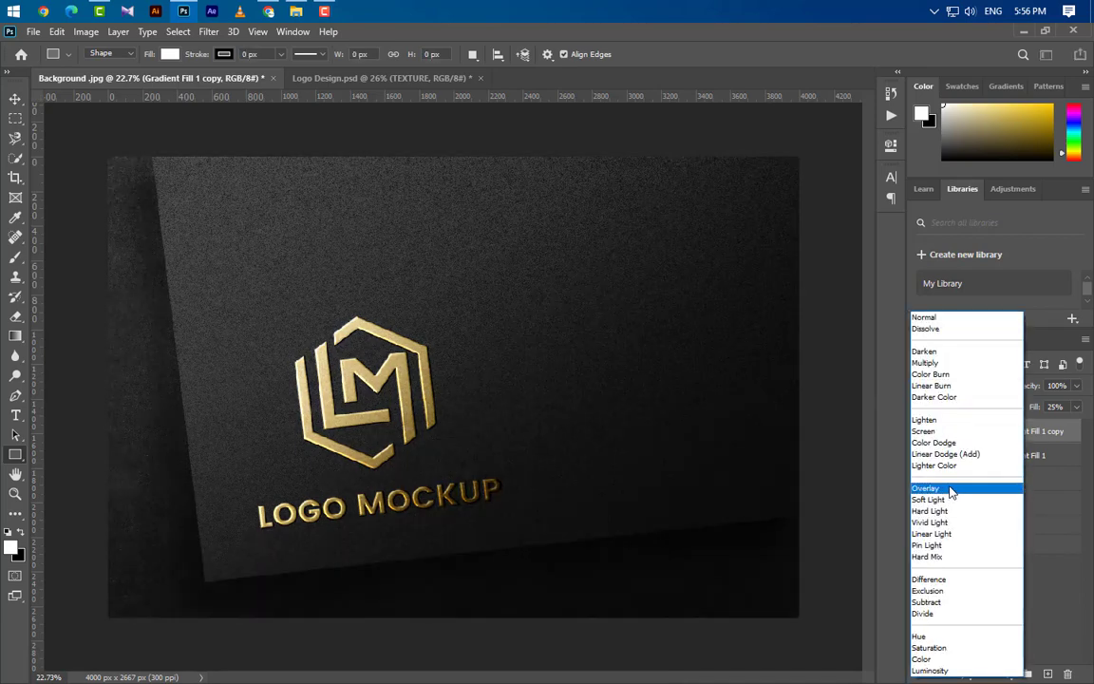
pyautogui.click(950, 489)
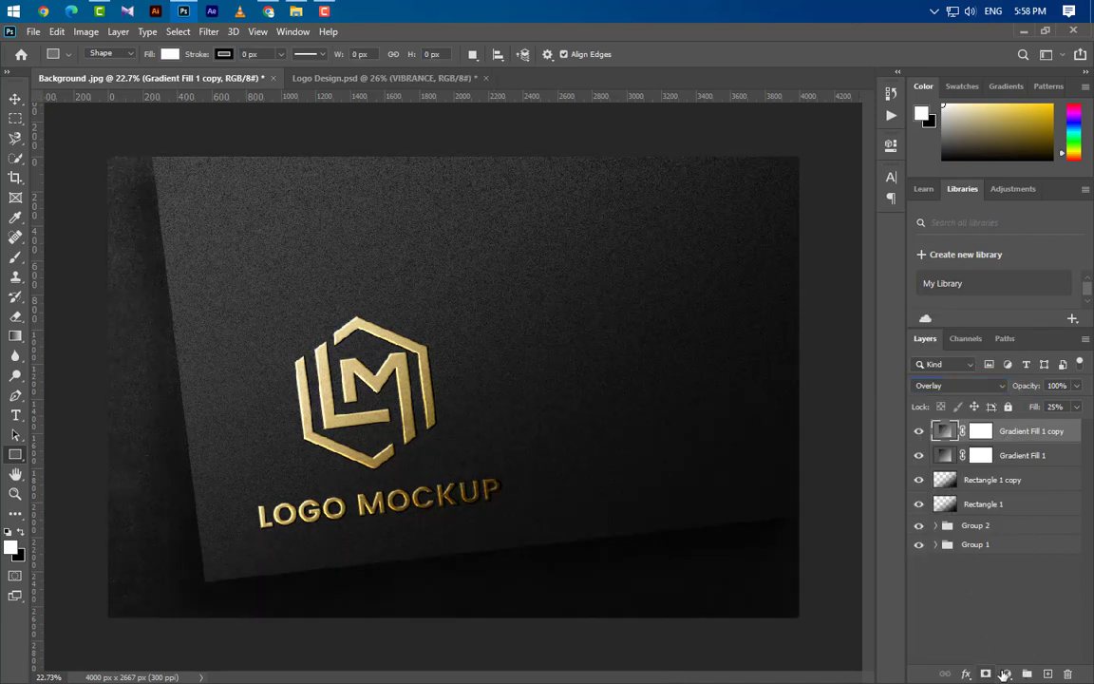
# Add a Vibrance adjustment layer on top with vibrance +68 and saturation 29.
pyautogui.click(1006, 674)
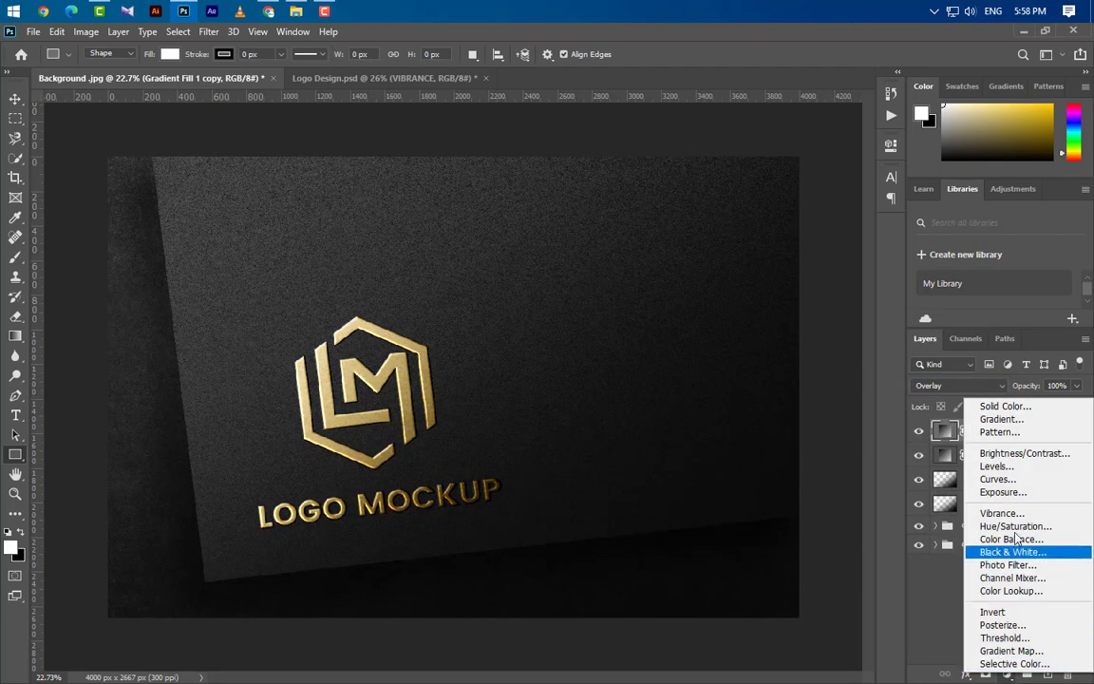
pyautogui.click(1002, 513)
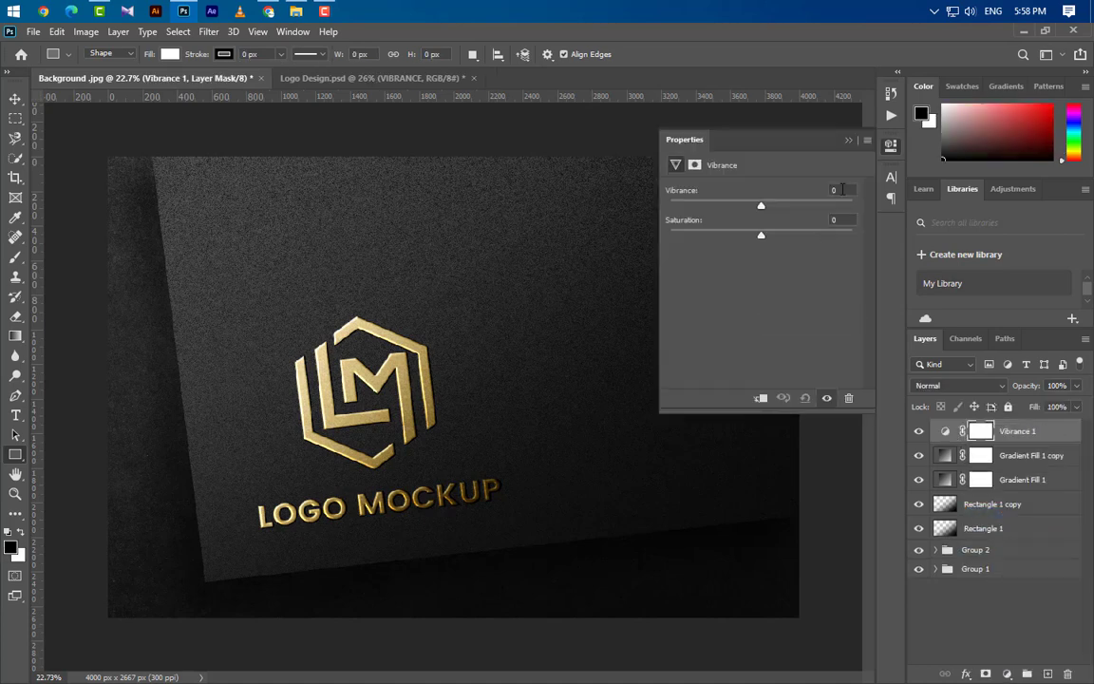
pyautogui.write('68')
pyautogui.press('Tab')
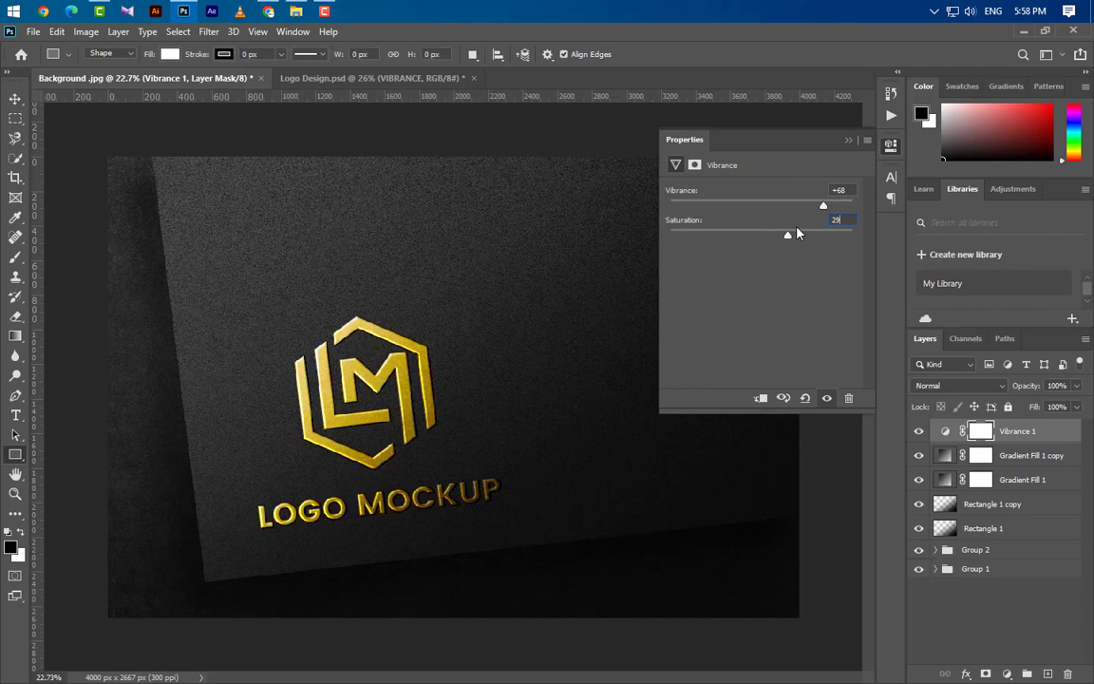
pyautogui.click(848, 139)
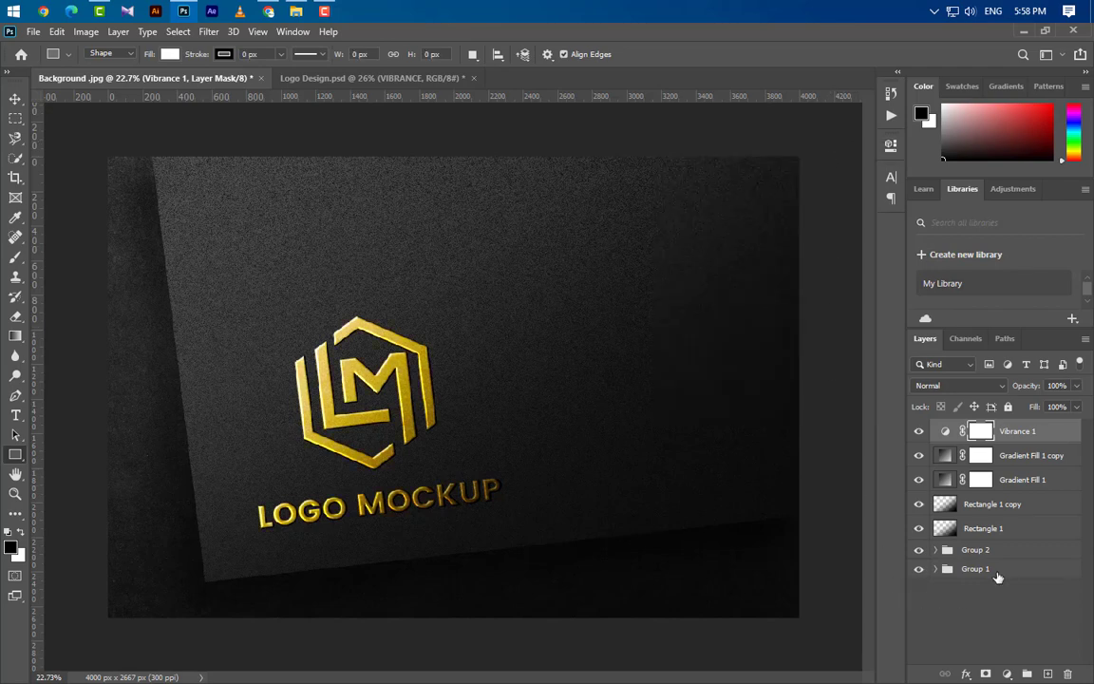
# Add a Curves adjustment layer on top and pull the RGB black and white input points slightly inward.
pyautogui.click(1006, 673)
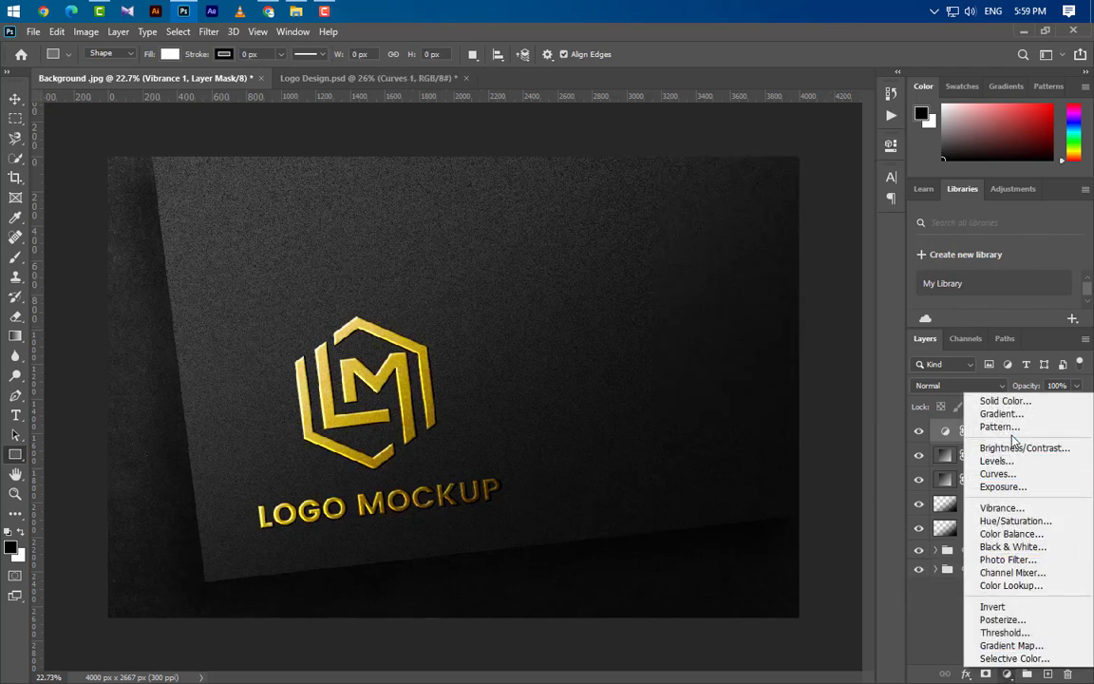
pyautogui.click(997, 472)
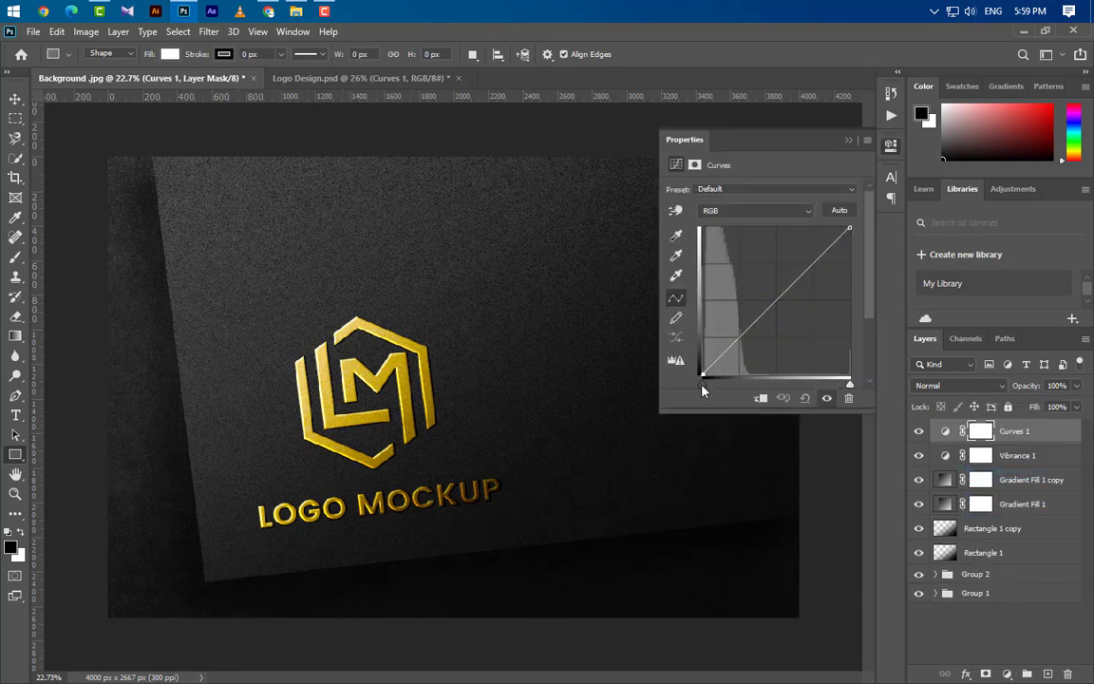
pyautogui.moveTo(702, 384); pyautogui.dragTo(704, 385)
pyautogui.moveTo(850, 389); pyautogui.dragTo(848, 389)
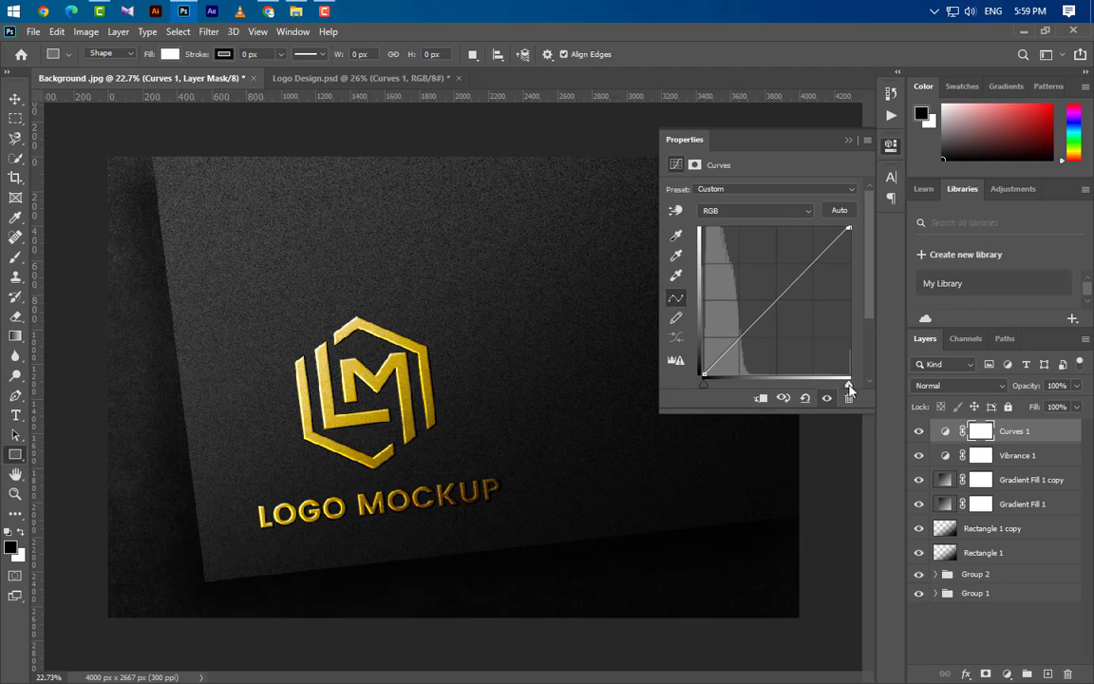
# Fine-tune the Red, Green and Blue channel curves by nudging their end points slightly inward.
pyautogui.click(733, 210)
pyautogui.click(732, 234)
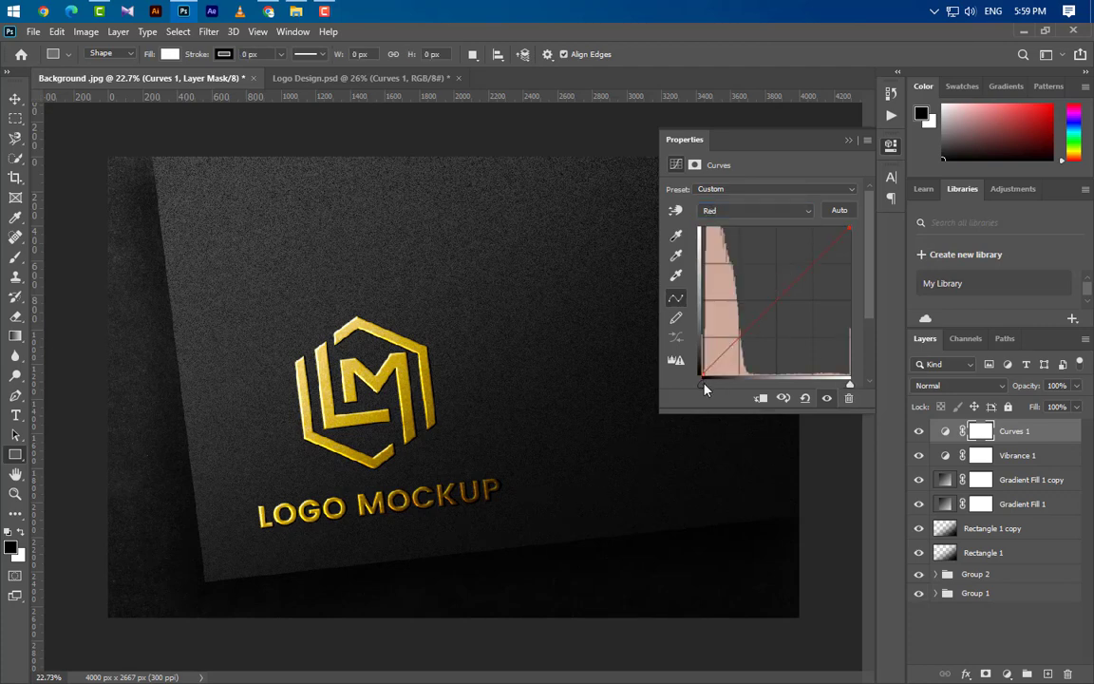
pyautogui.click(737, 210)
pyautogui.click(737, 245)
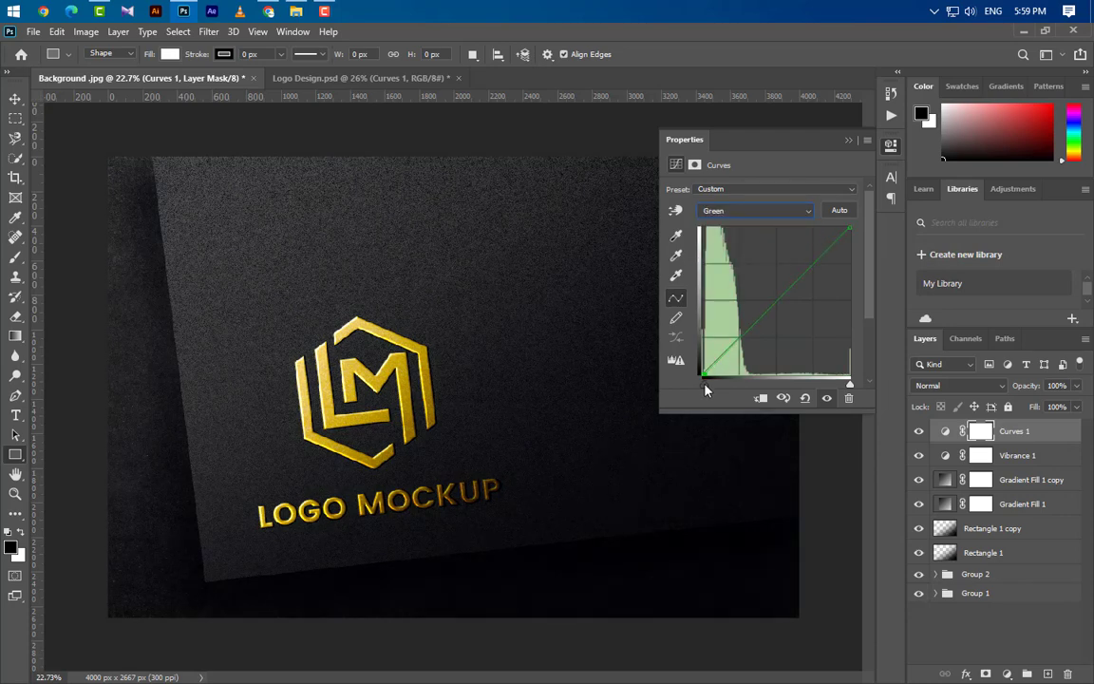
pyautogui.click(750, 211)
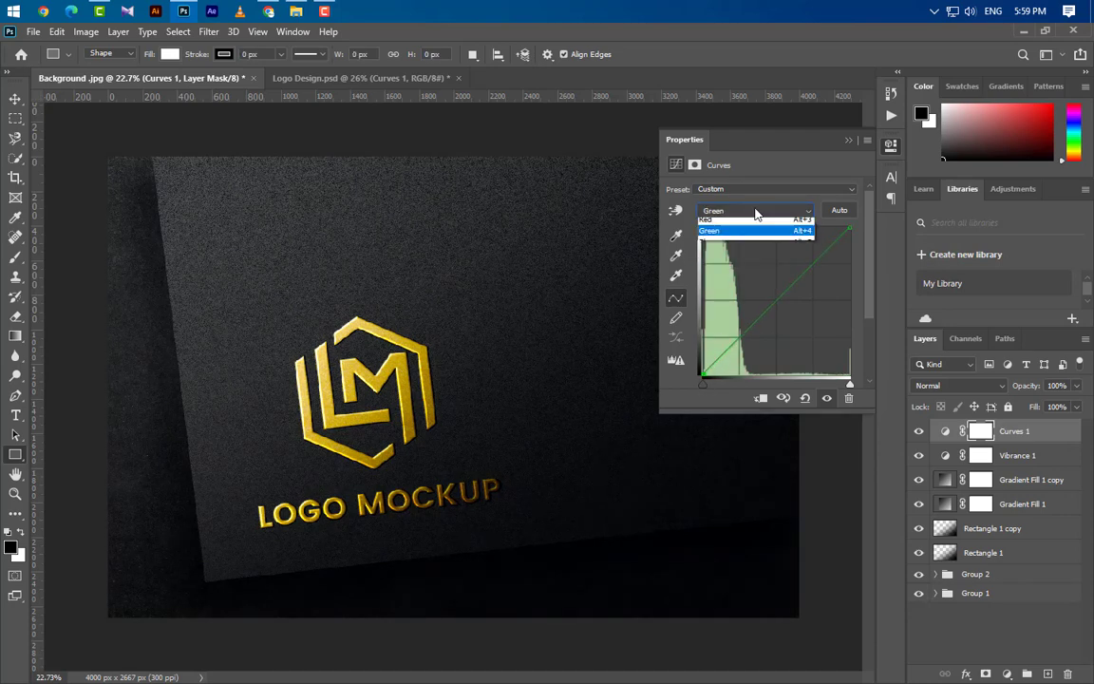
pyautogui.click(745, 254)
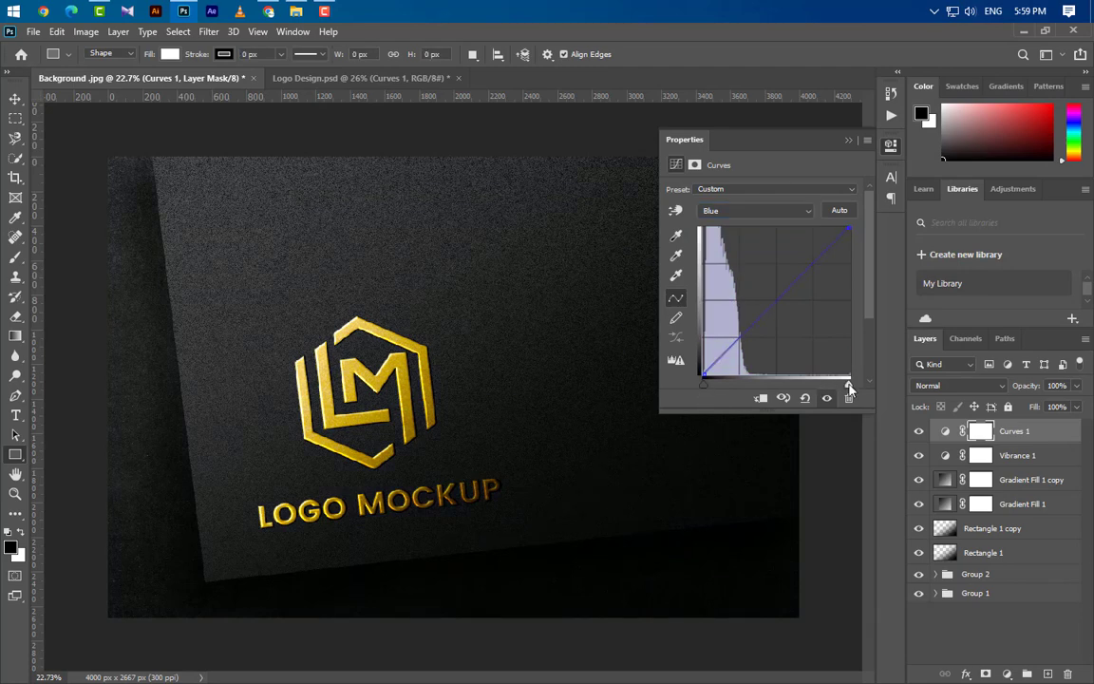
pyautogui.click(849, 140)
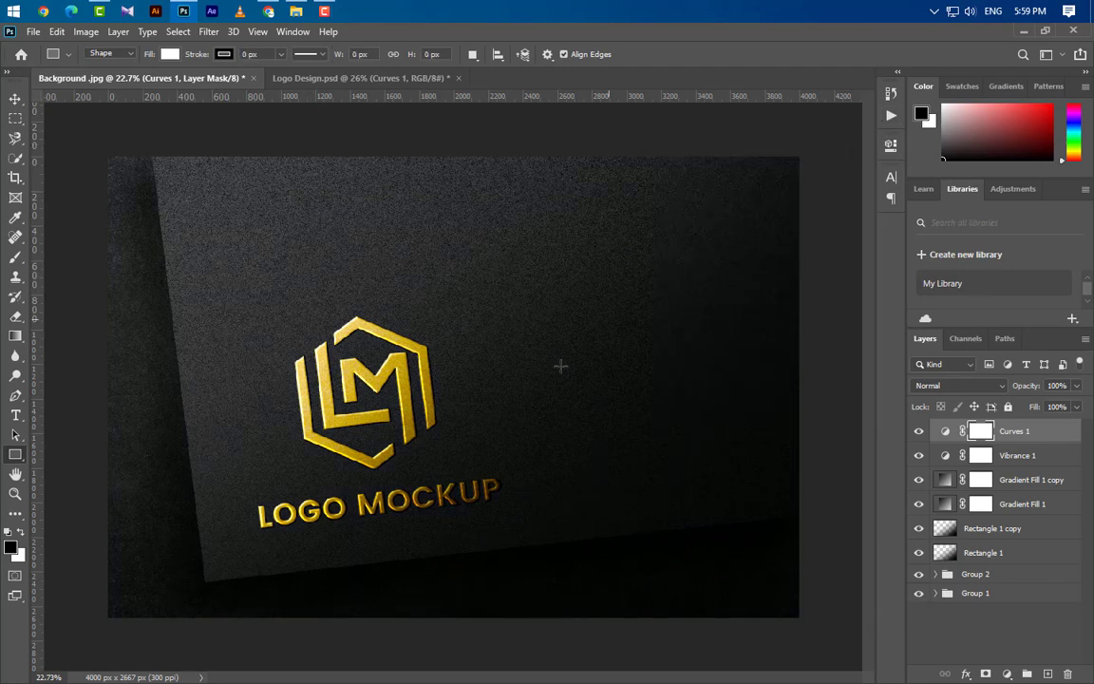
# Group the curves, vibrance, gradient fill and rectangle layers together, from Curves 1 down to Rectangle 1.
pyautogui.hotkey('ctrl', '+')
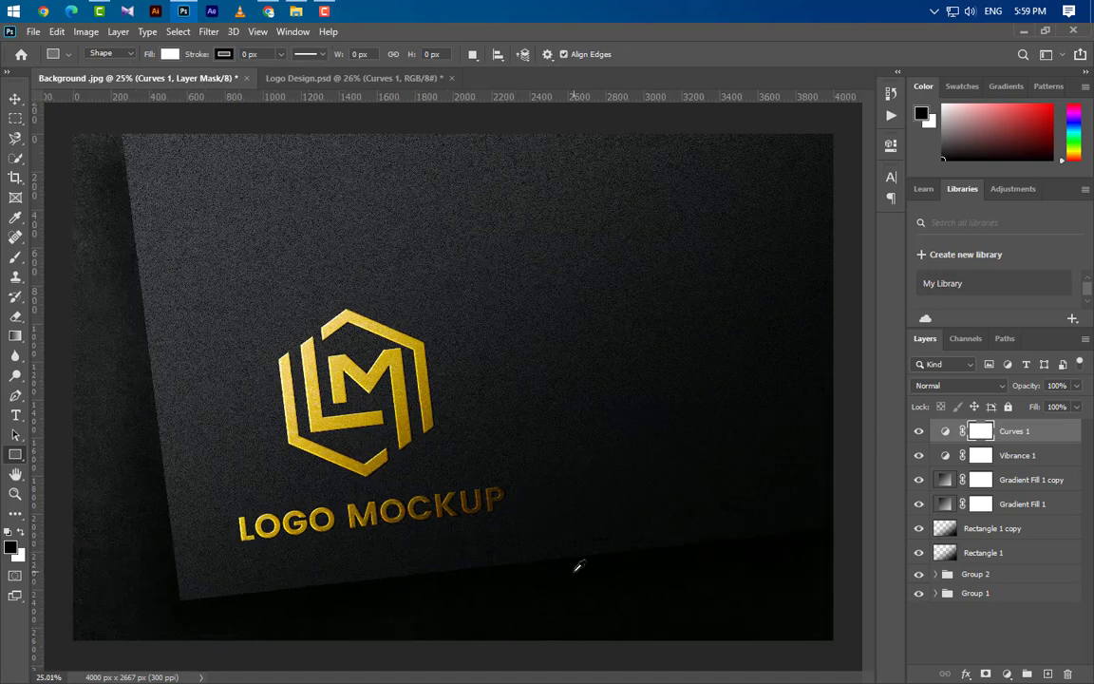
pyautogui.click(15, 99)
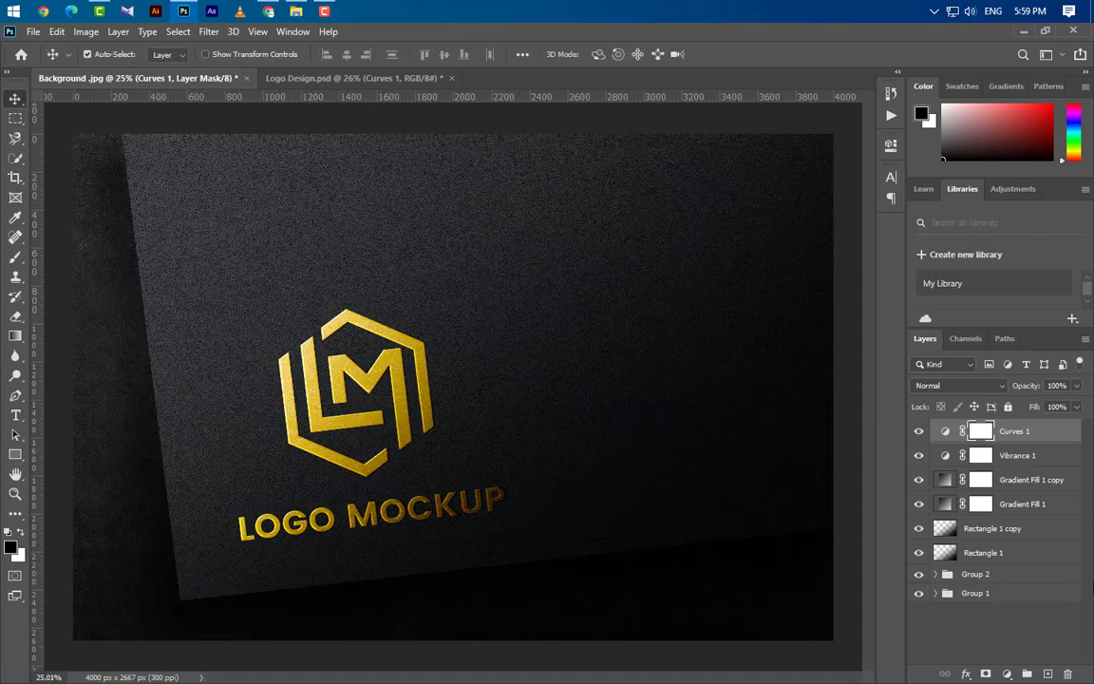
pyautogui.keyDown('ctrl'); pyautogui.click(1033, 460); pyautogui.keyUp('ctrl')
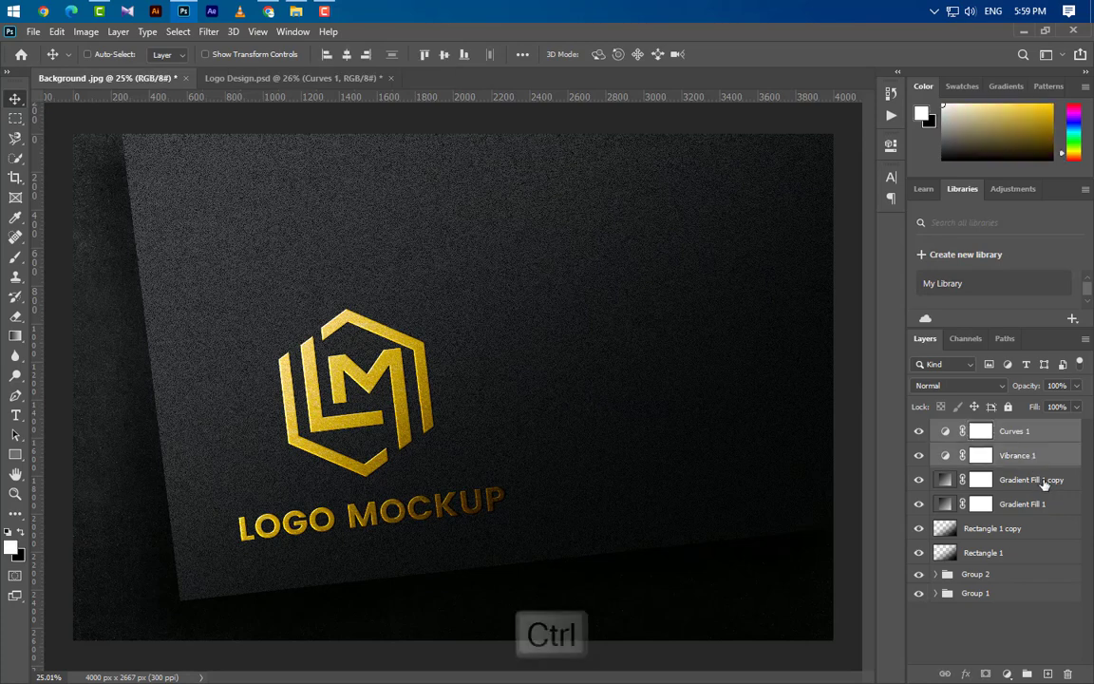
pyautogui.keyDown('ctrl'); pyautogui.click(1044, 483); pyautogui.keyUp('ctrl')
pyautogui.keyDown('ctrl'); pyautogui.click(1006, 503); pyautogui.keyUp('ctrl')
pyautogui.keyDown('ctrl'); pyautogui.click(1007, 528); pyautogui.keyUp('ctrl')
pyautogui.keyDown('ctrl'); pyautogui.click(1039, 552); pyautogui.keyUp('ctrl')
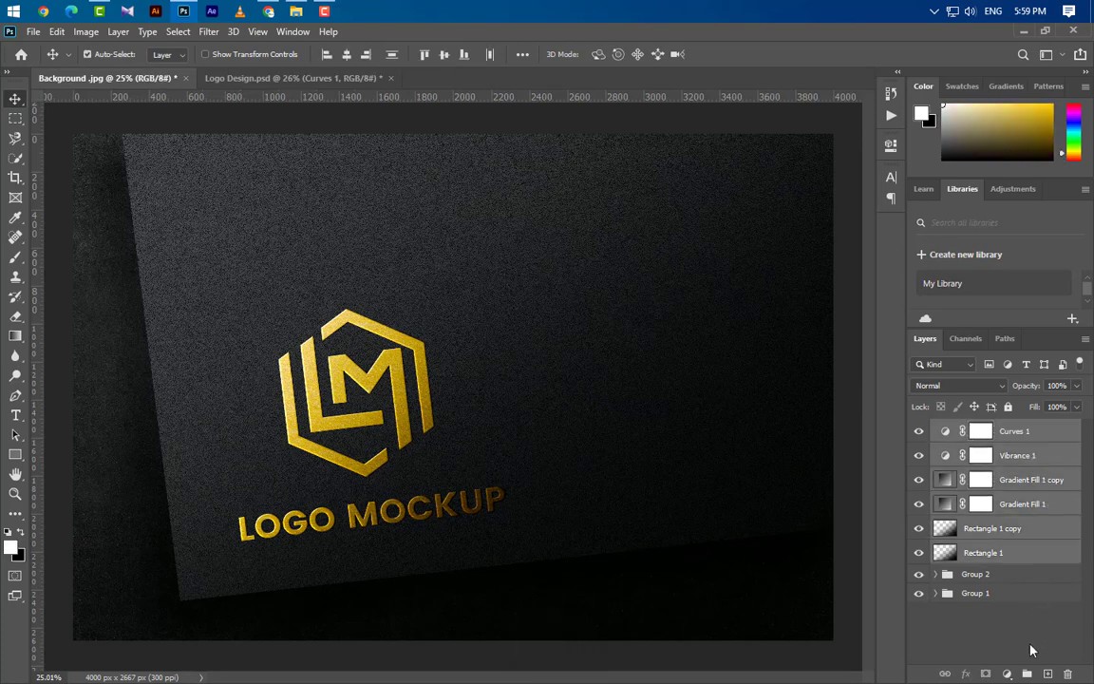
pyautogui.hotkey('ctrl', 'g')
# Duplicate the topmost logo layer in Group 2, Graphicsfamily copy 3, and move the copy above all groups.
pyautogui.click(935, 447)
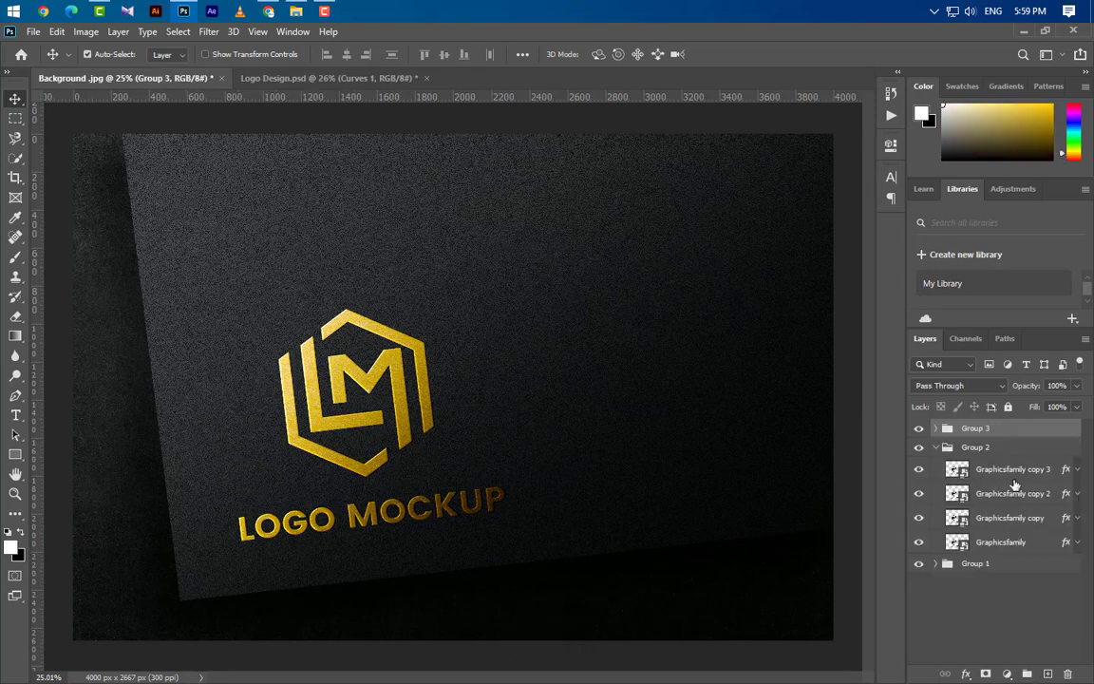
pyautogui.moveTo(1012, 471); pyautogui.dragTo(1050, 672)
pyautogui.moveTo(1012, 469); pyautogui.dragTo(1013, 432)
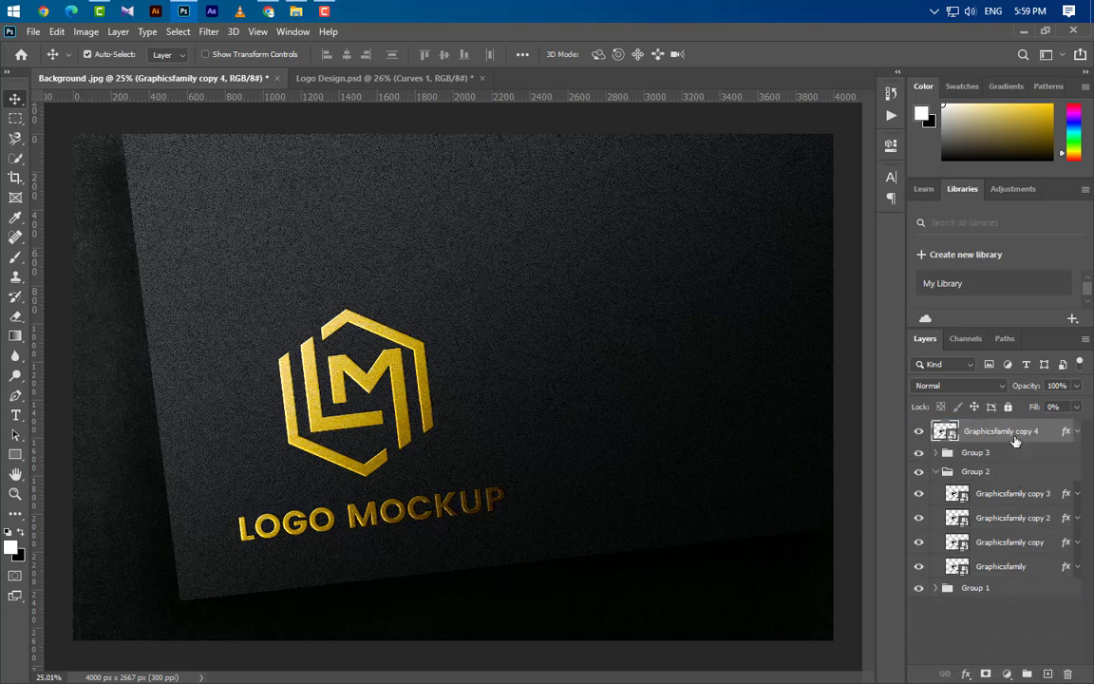
pyautogui.click(935, 472)
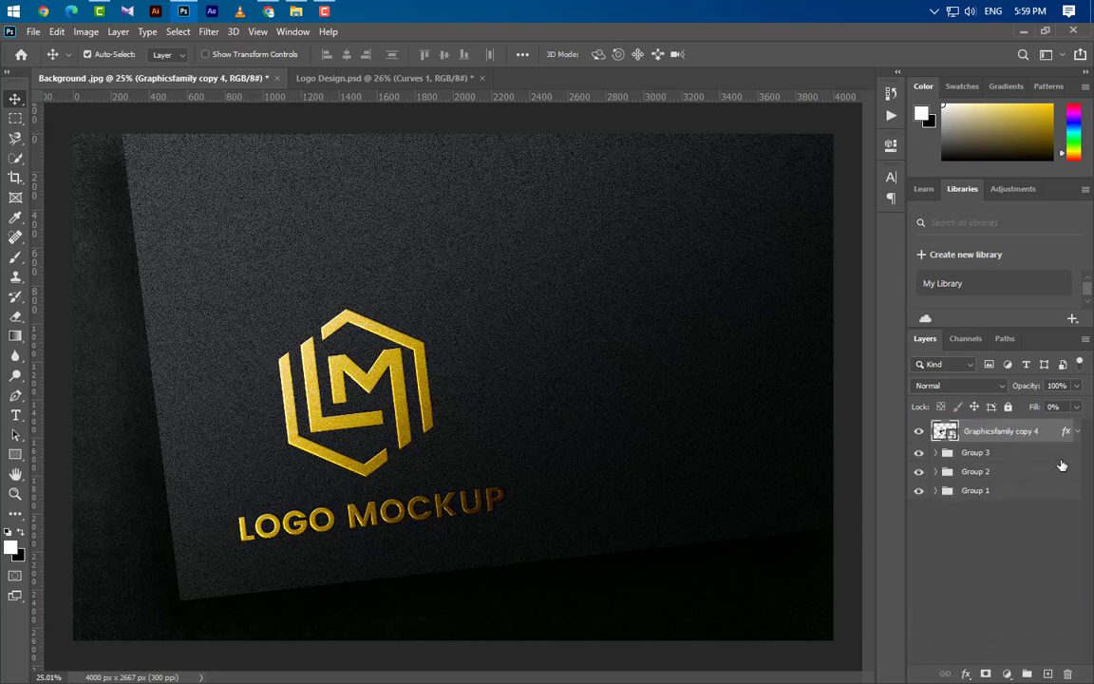
# Rename the duplicated logo layer as Your Logo Here, set its opacity to 0% and remove its layer effects.
pyautogui.doubleClick(999, 430)
pyautogui.write('Your Logo Here')
pyautogui.press('Return')
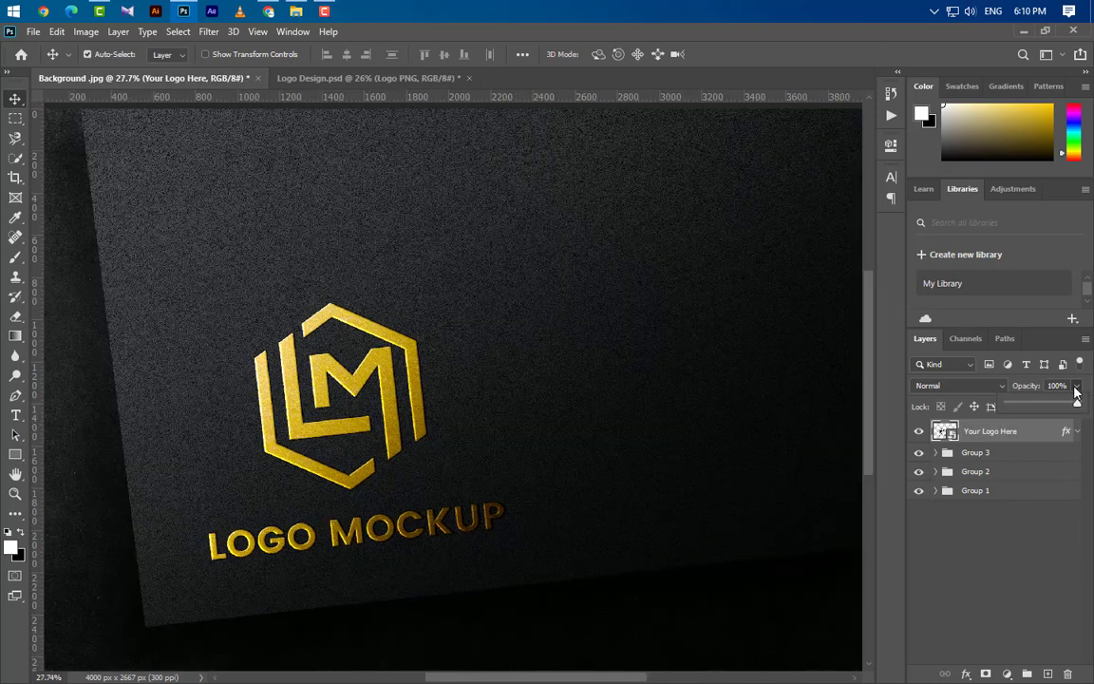
pyautogui.moveTo(1077, 405); pyautogui.dragTo(1003, 406)
pyautogui.moveTo(1066, 432); pyautogui.dragTo(1067, 675)
# Open the contents of the Your Logo Here smart object and copy the Logo PNG layer from Logo Design.psd into it.
pyautogui.doubleClick(951, 435)
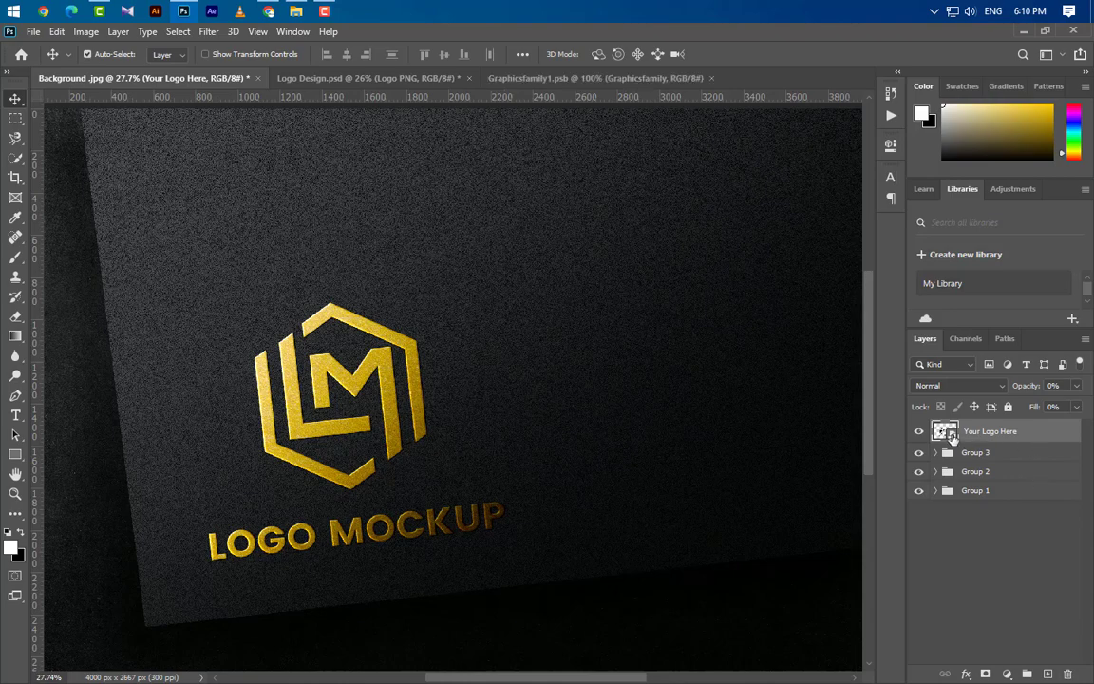
pyautogui.click(332, 80)
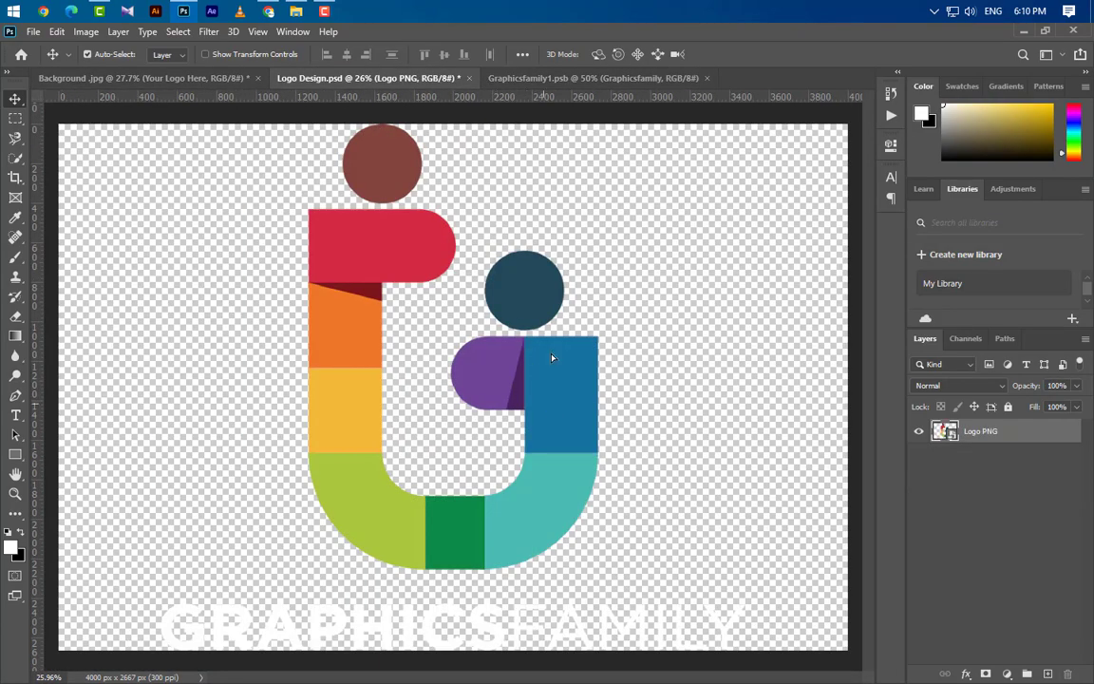
pyautogui.moveTo(495, 318); pyautogui.dragTo(448, 364)
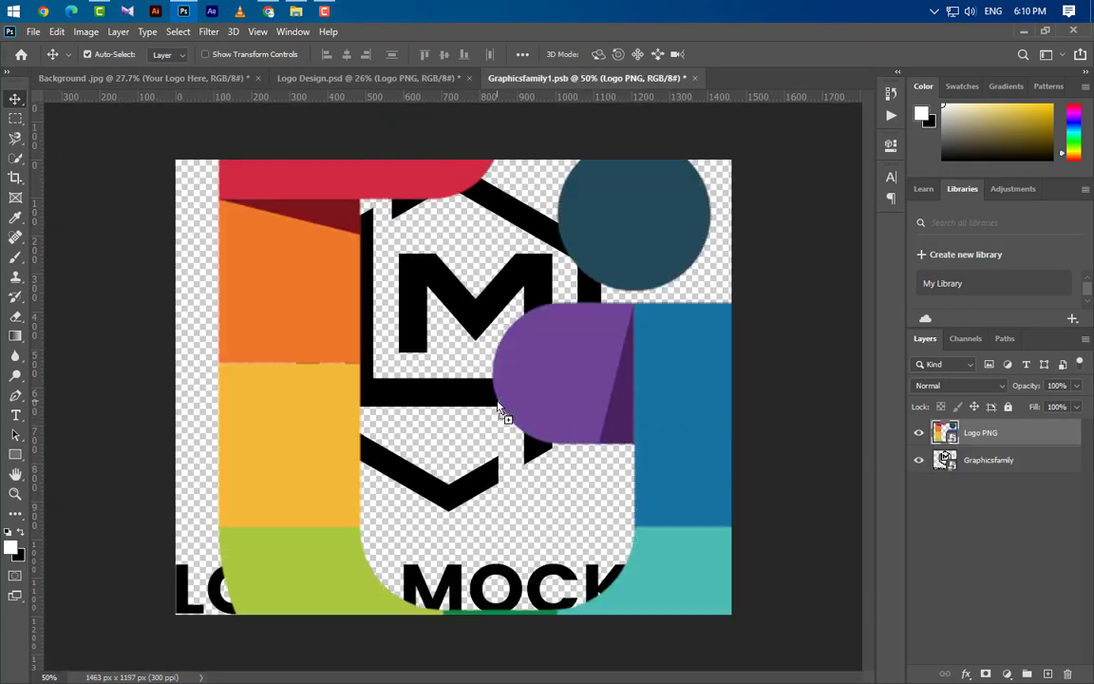
# Scale the Logo PNG layer to 14.36% to fit the canvas height and center it horizontally at X 731.50 px.
pyautogui.scroll(-10, 427, 446)
pyautogui.hotkey('ctrl', 't')
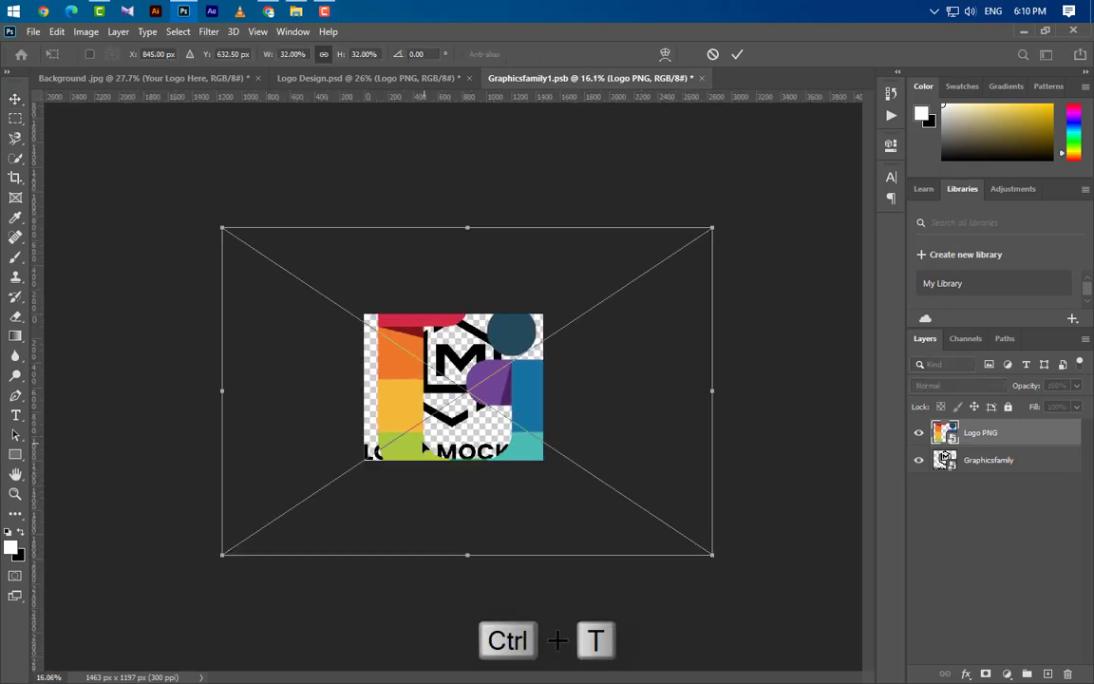
pyautogui.moveTo(464, 227); pyautogui.dragTo(465, 314)
pyautogui.moveTo(466, 555); pyautogui.dragTo(466, 463)
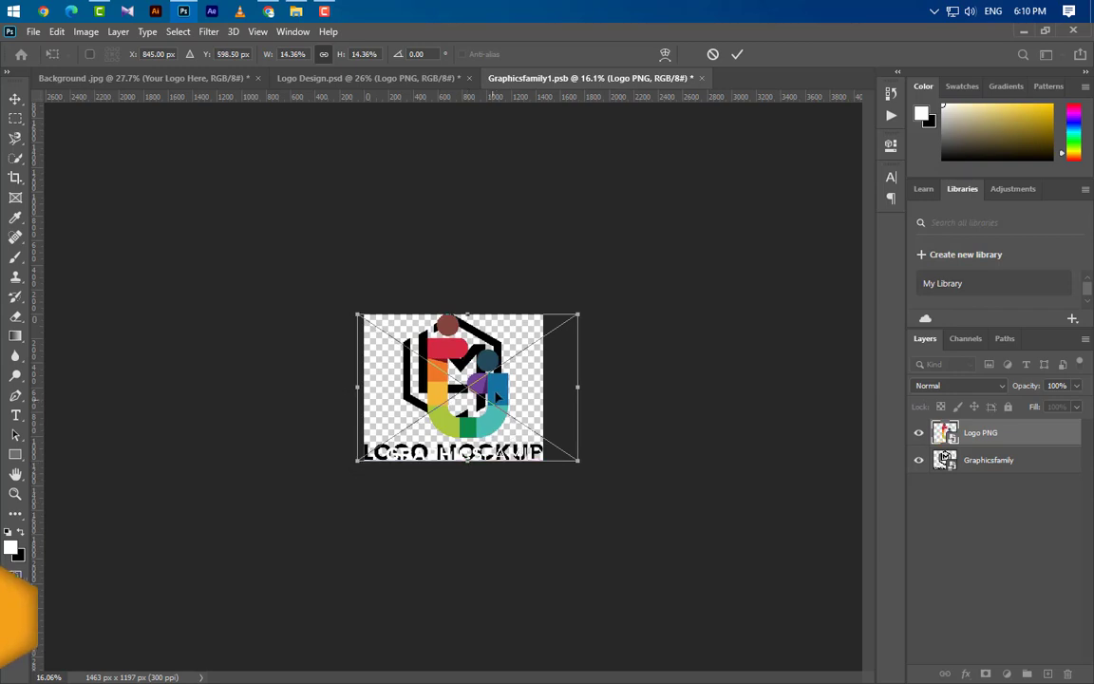
pyautogui.moveTo(501, 394); pyautogui.dragTo(484, 394)
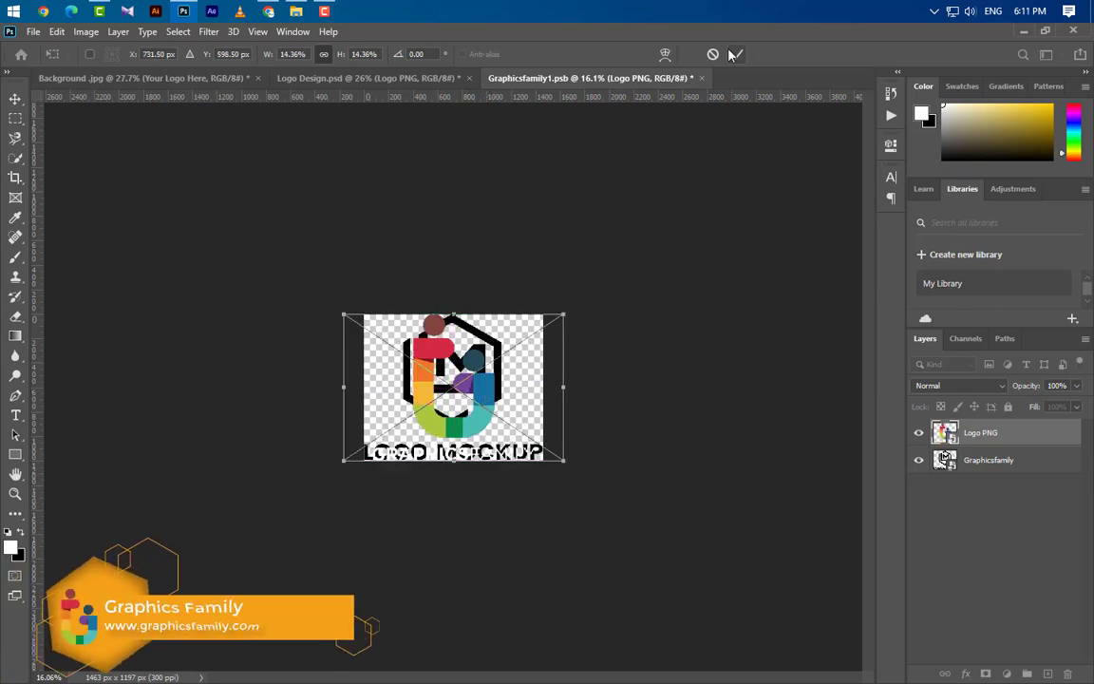
pyautogui.press('Return')
# Hide the old Graphicsfamily logo layer, save and close the smart object, and return to the Background.jpg mockup.
pyautogui.click(918, 461)
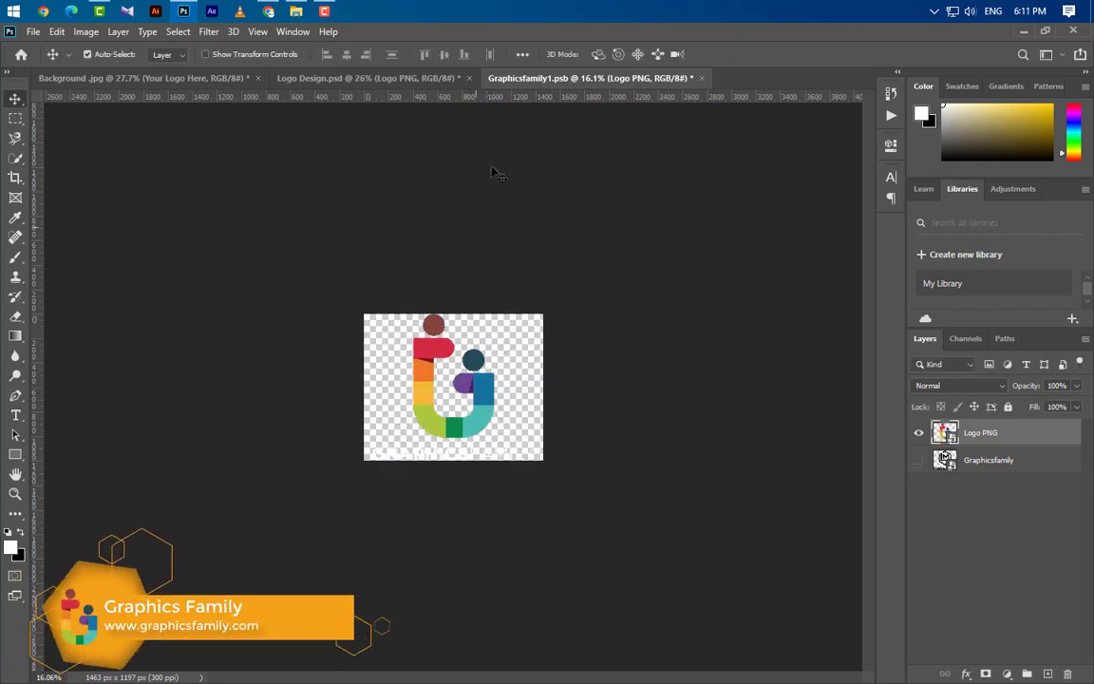
pyautogui.click(701, 78)
pyautogui.click(472, 279)
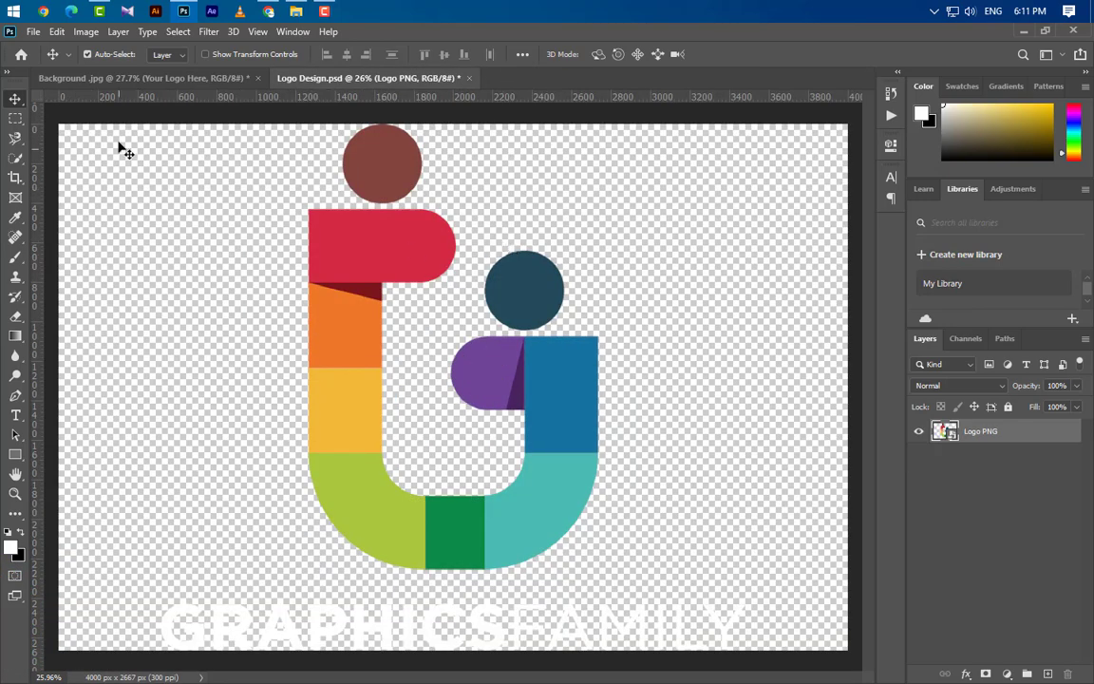
pyautogui.click(133, 77)
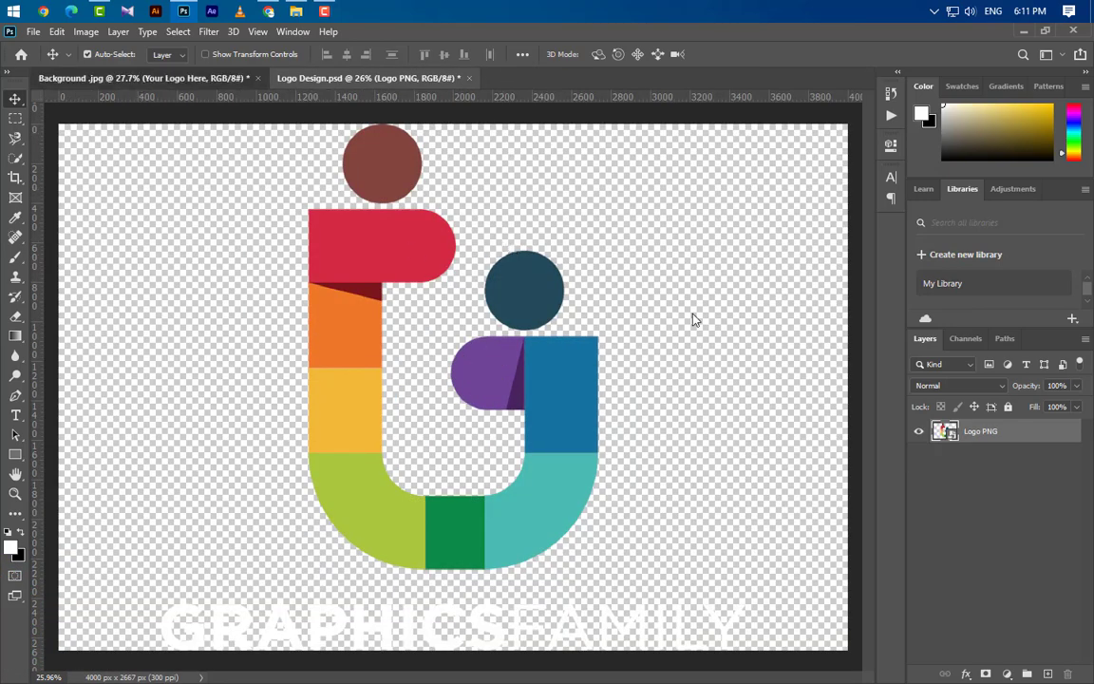